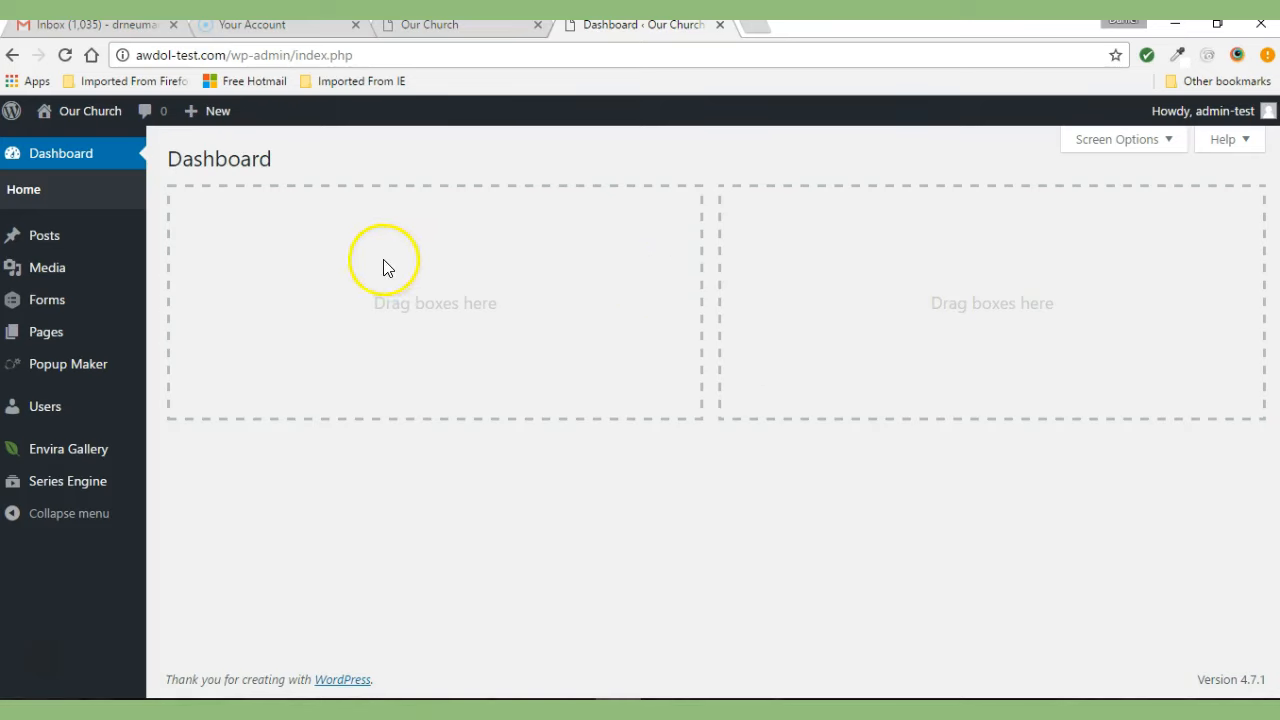
Step: Create a new popup in Popup Maker and name it Christmas Eve
mouse_move(45, 367)
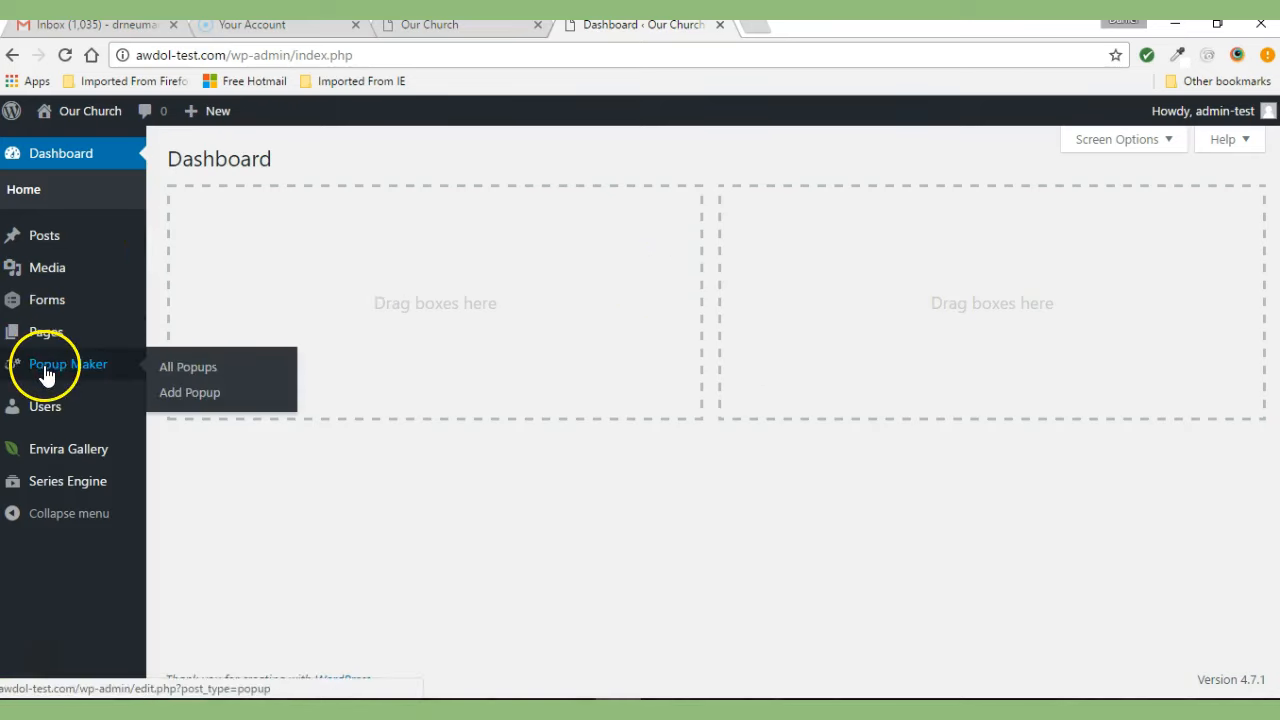
left_click(196, 368)
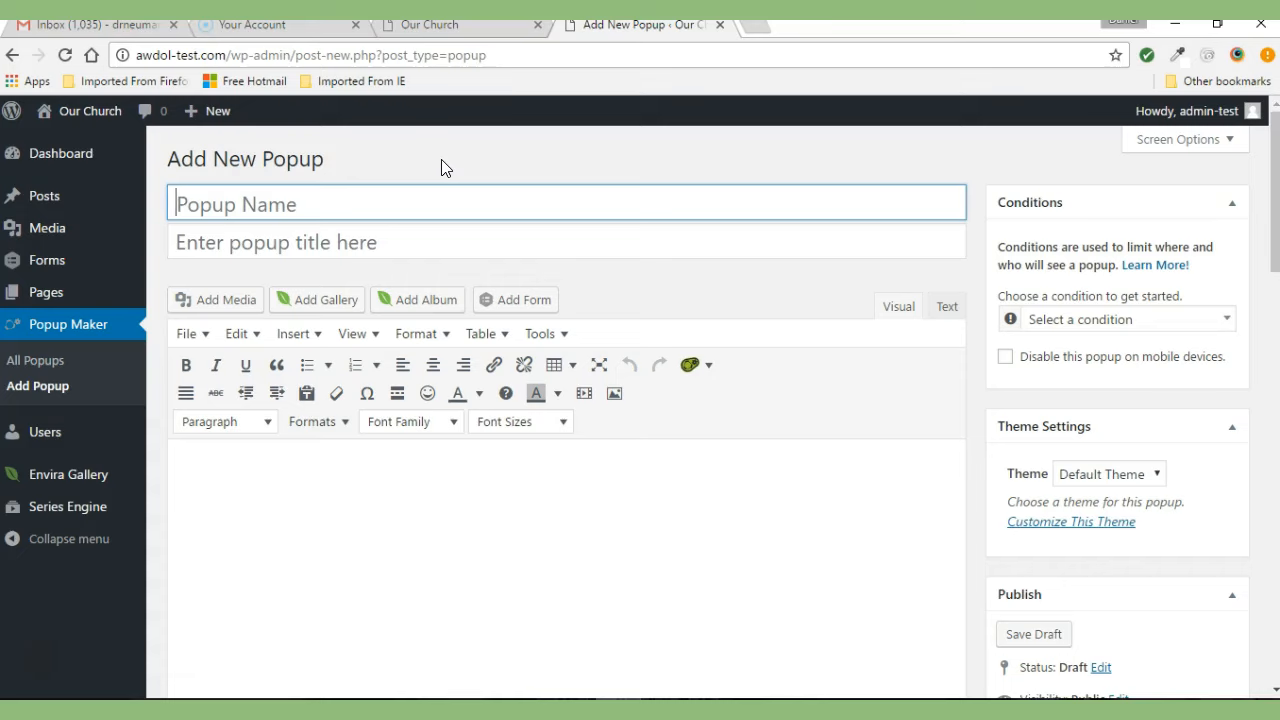
type("Chri")
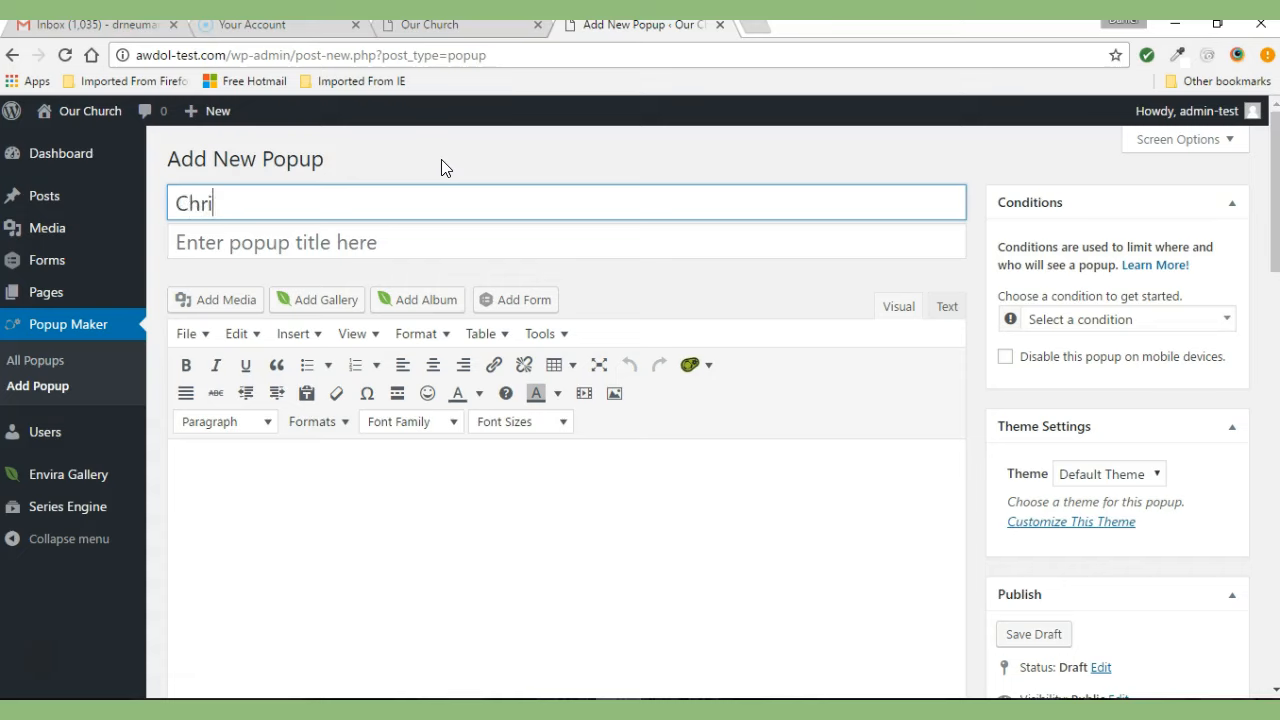
type("stmas Eve")
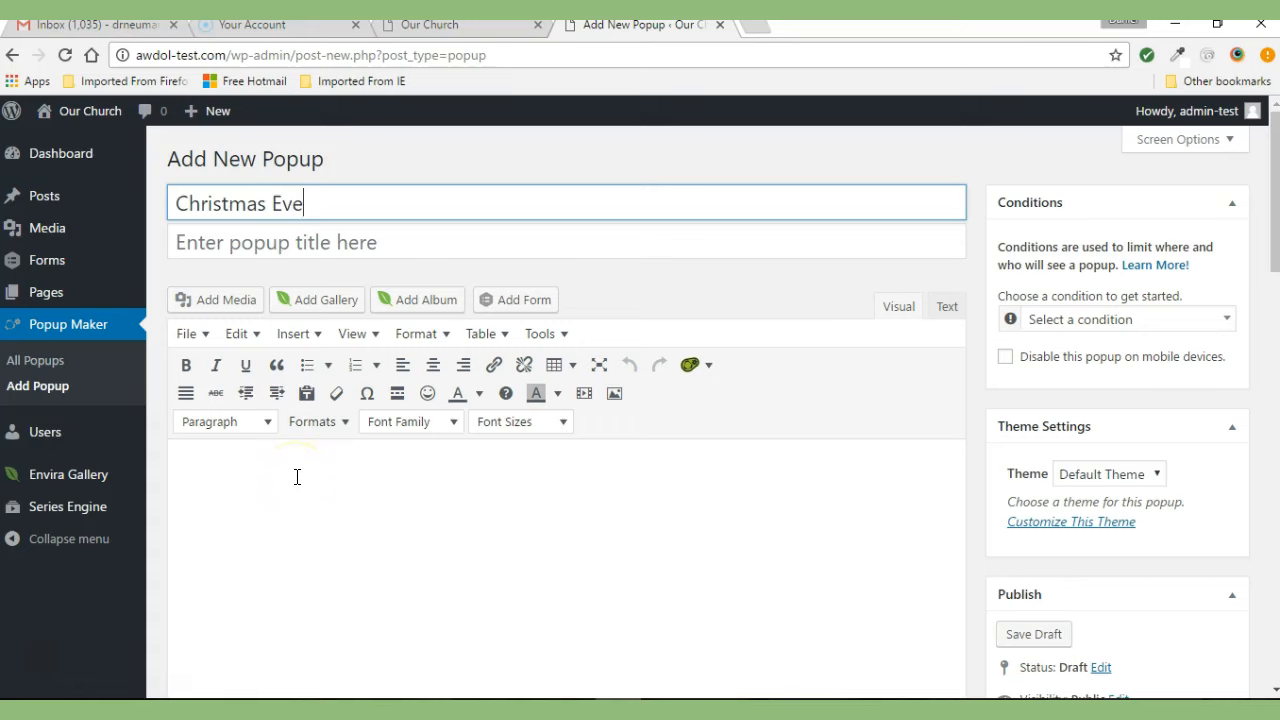
Step: Open the media library for inserting an image into the popup's content and browse the available images
left_click(179, 454)
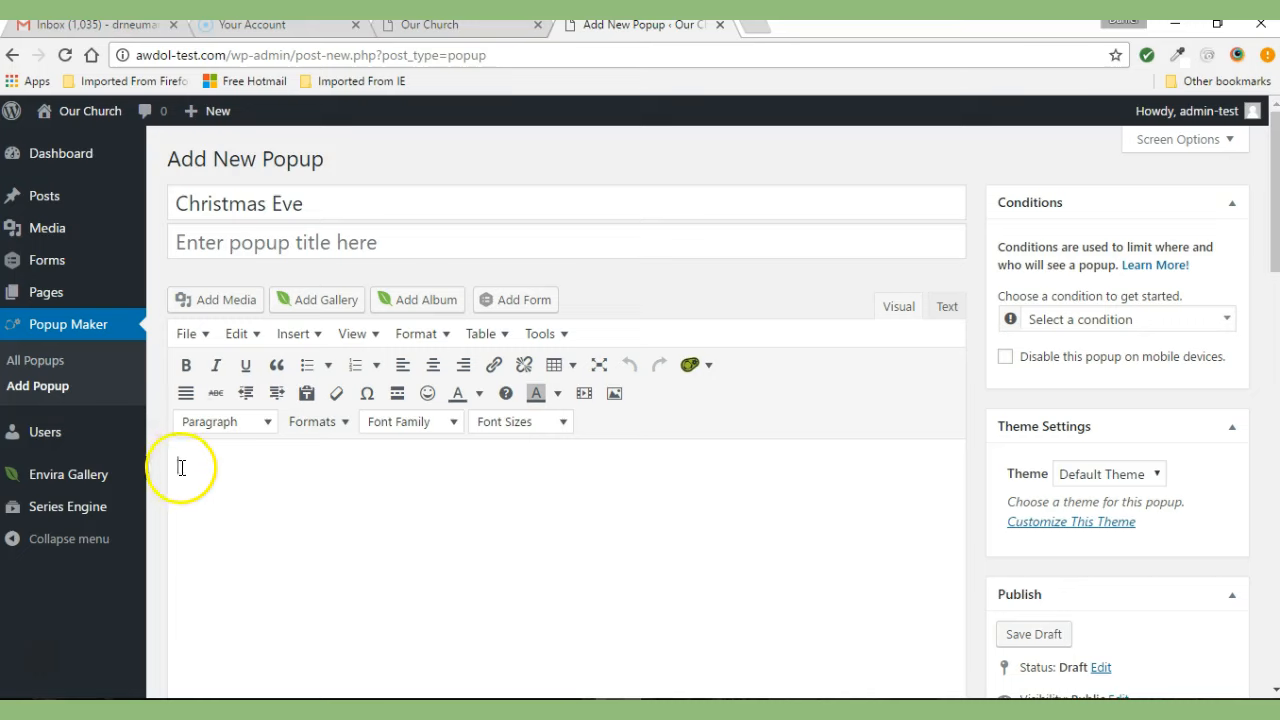
left_click(228, 302)
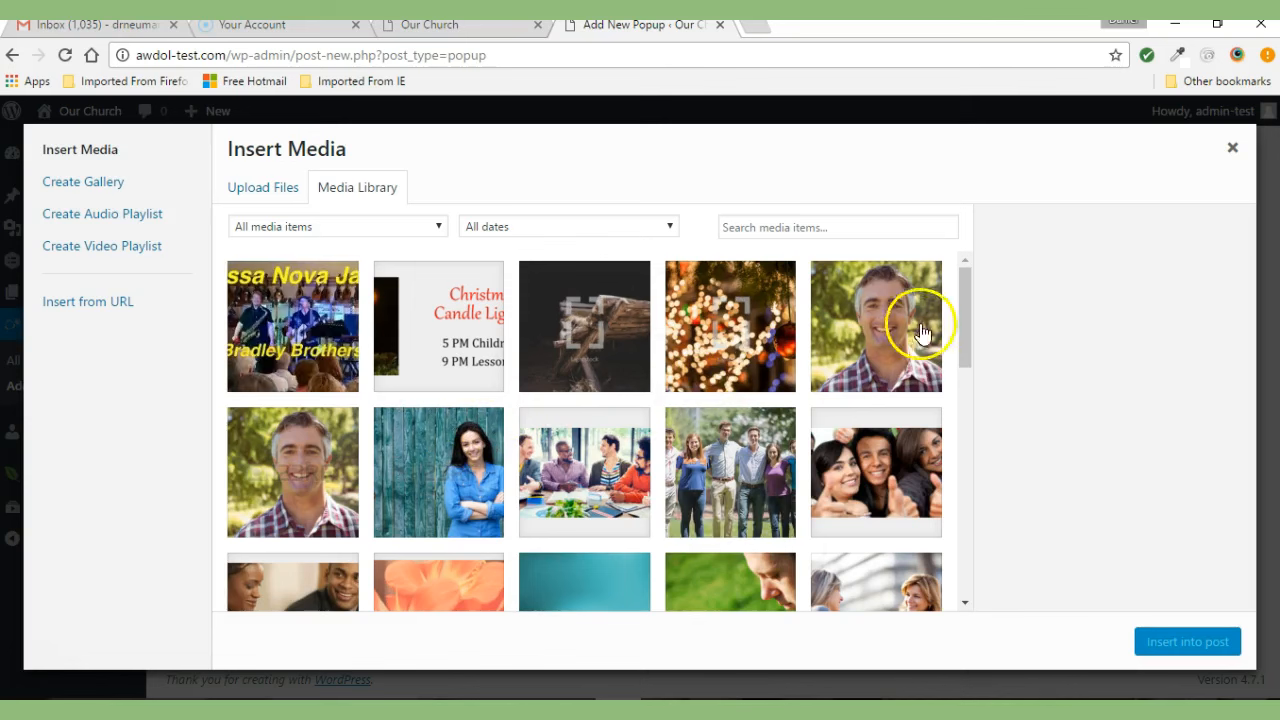
mouse_move(964, 287)
left_mouse_down()
mouse_move(966, 439)
mouse_move(964, 270)
left_mouse_up()
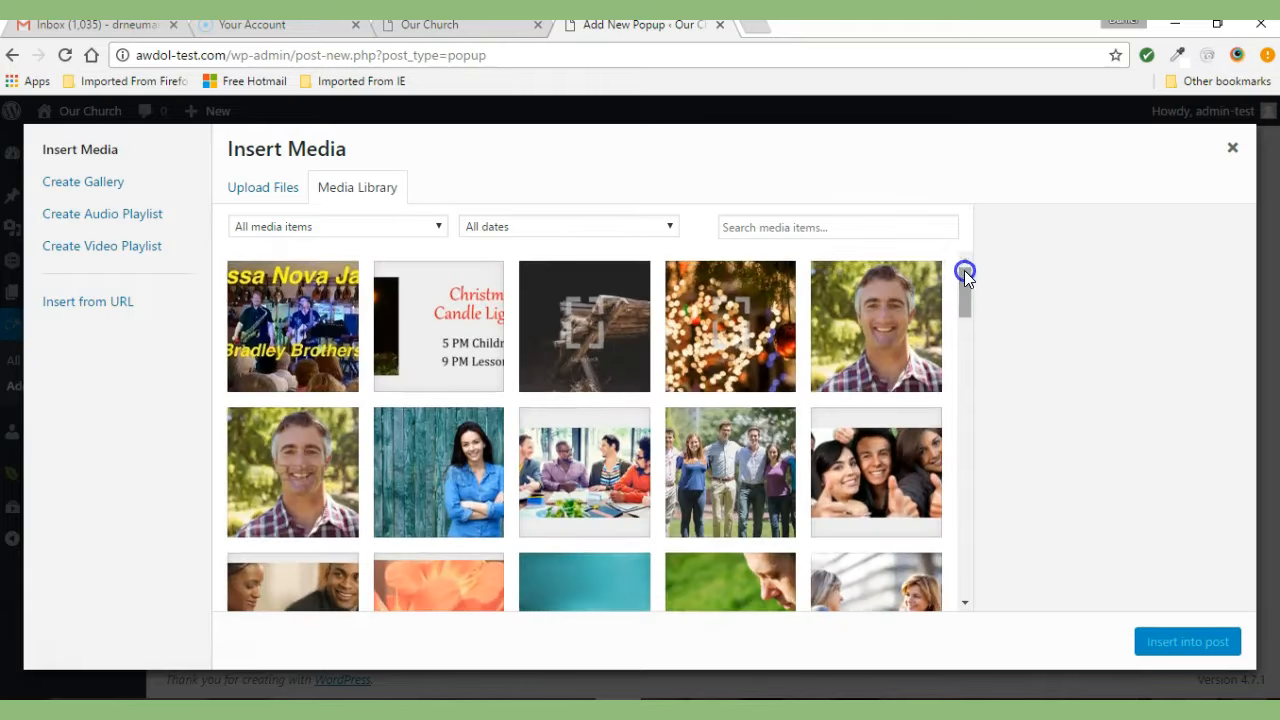
left_click(257, 192)
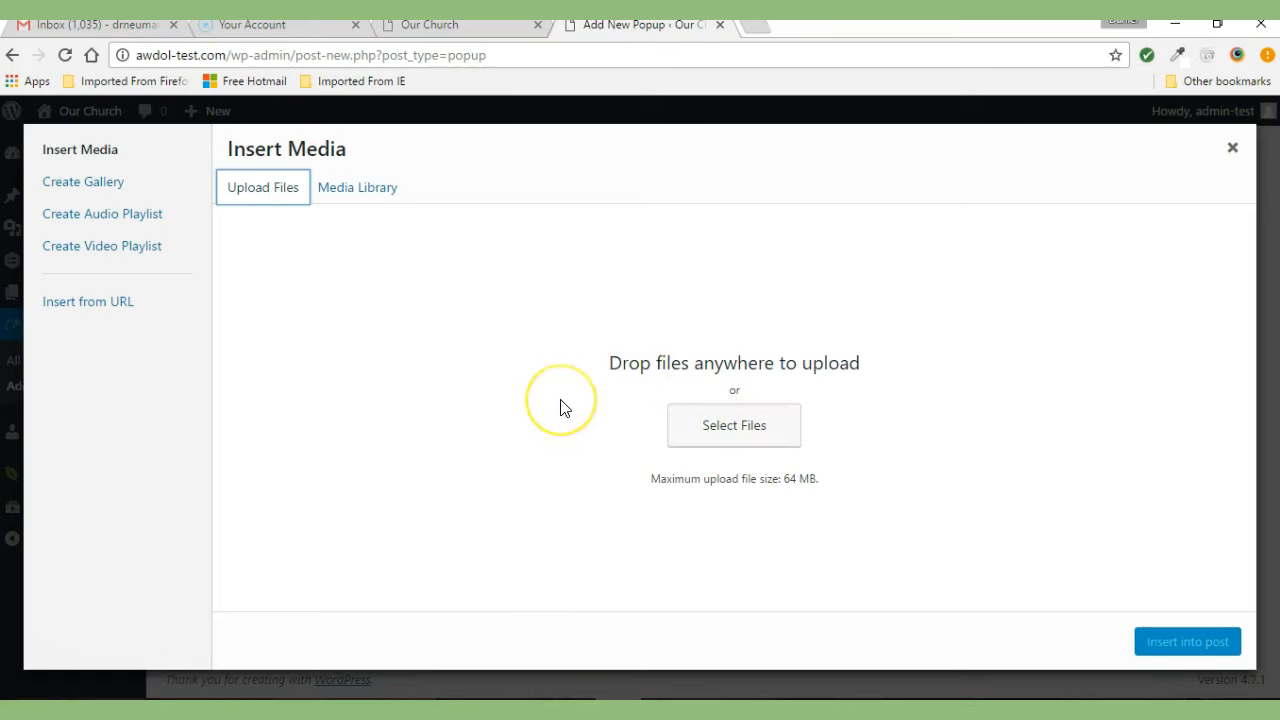
left_click(677, 423)
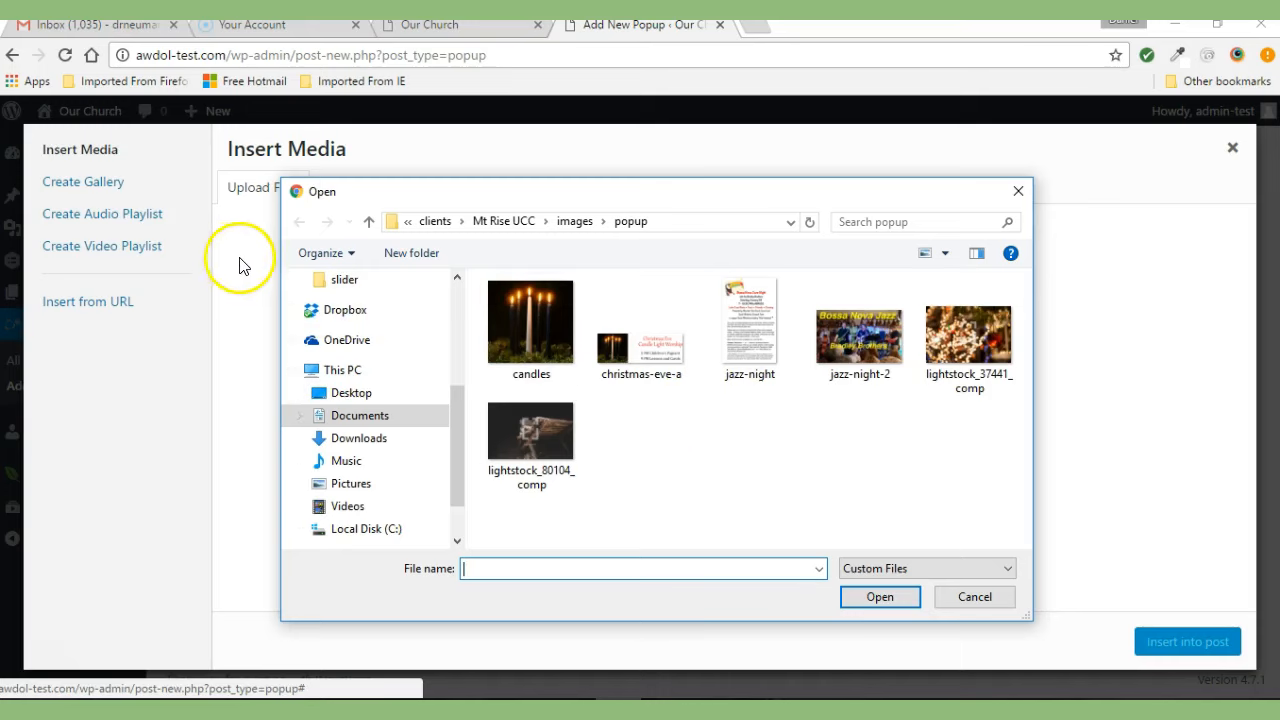
left_click(975, 597)
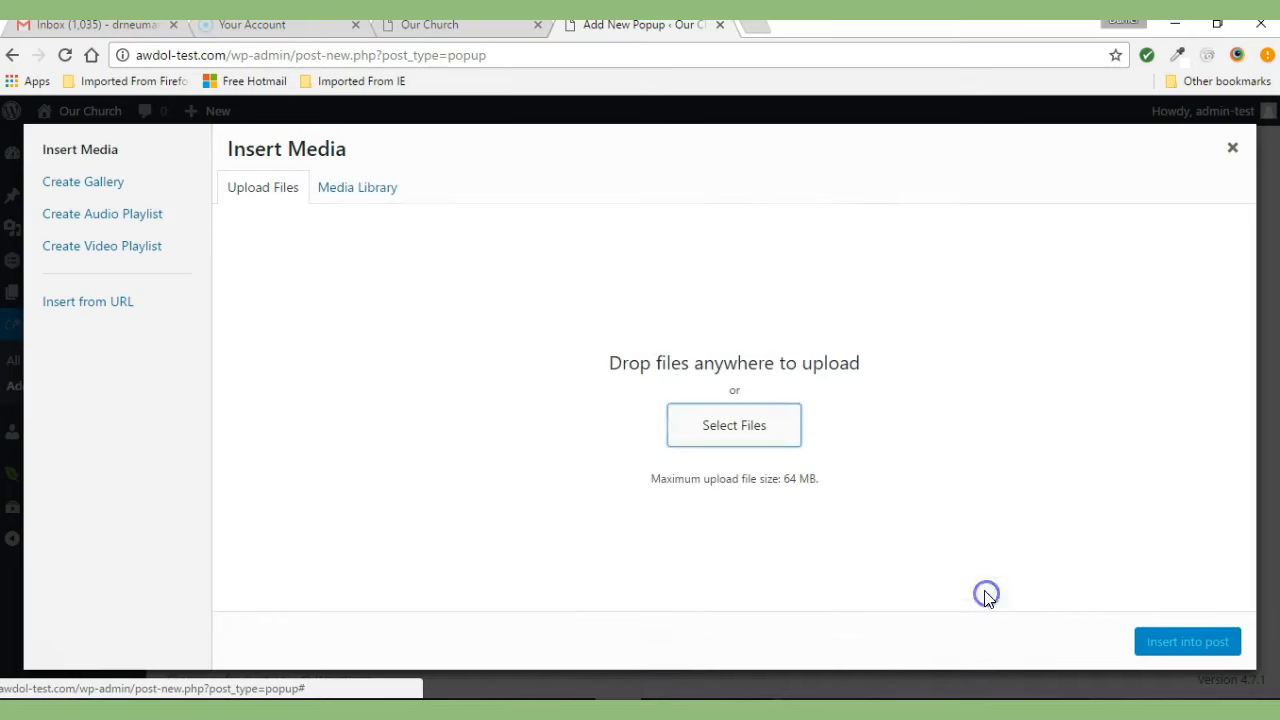
left_click(340, 192)
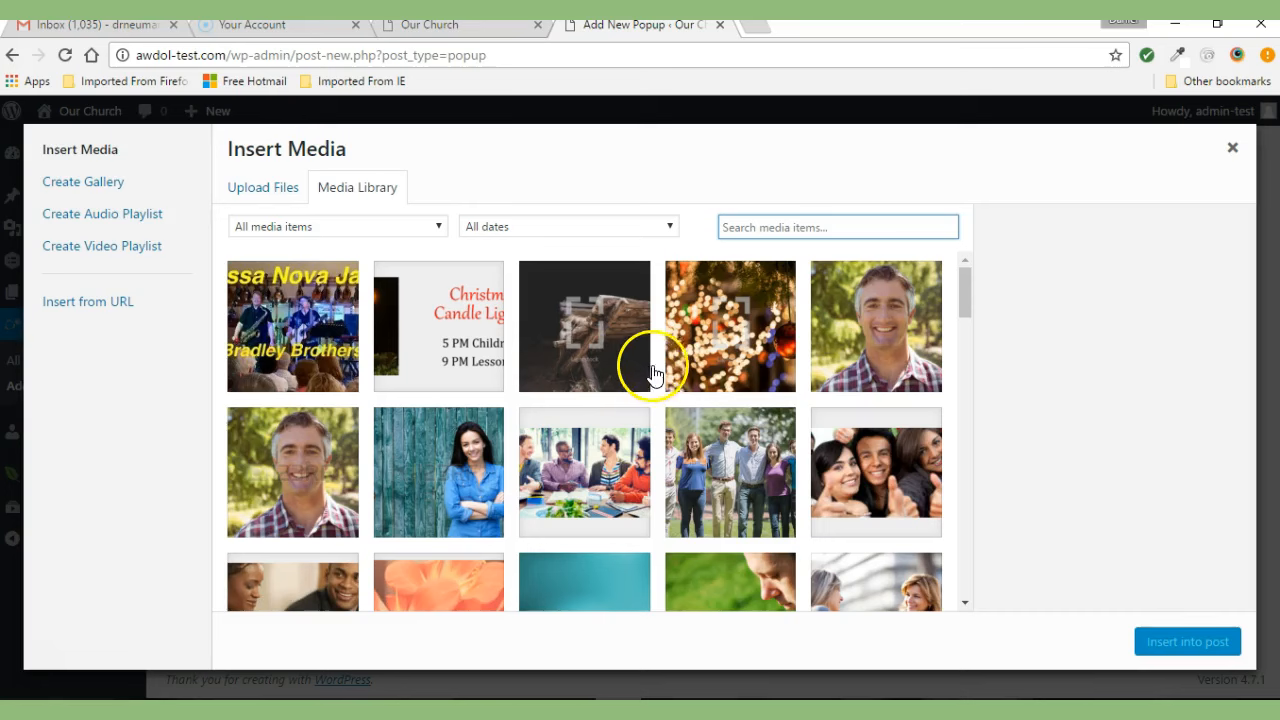
Step: Insert the christmas-eve-a.png image from the media library into the popup's content
left_click(445, 322)
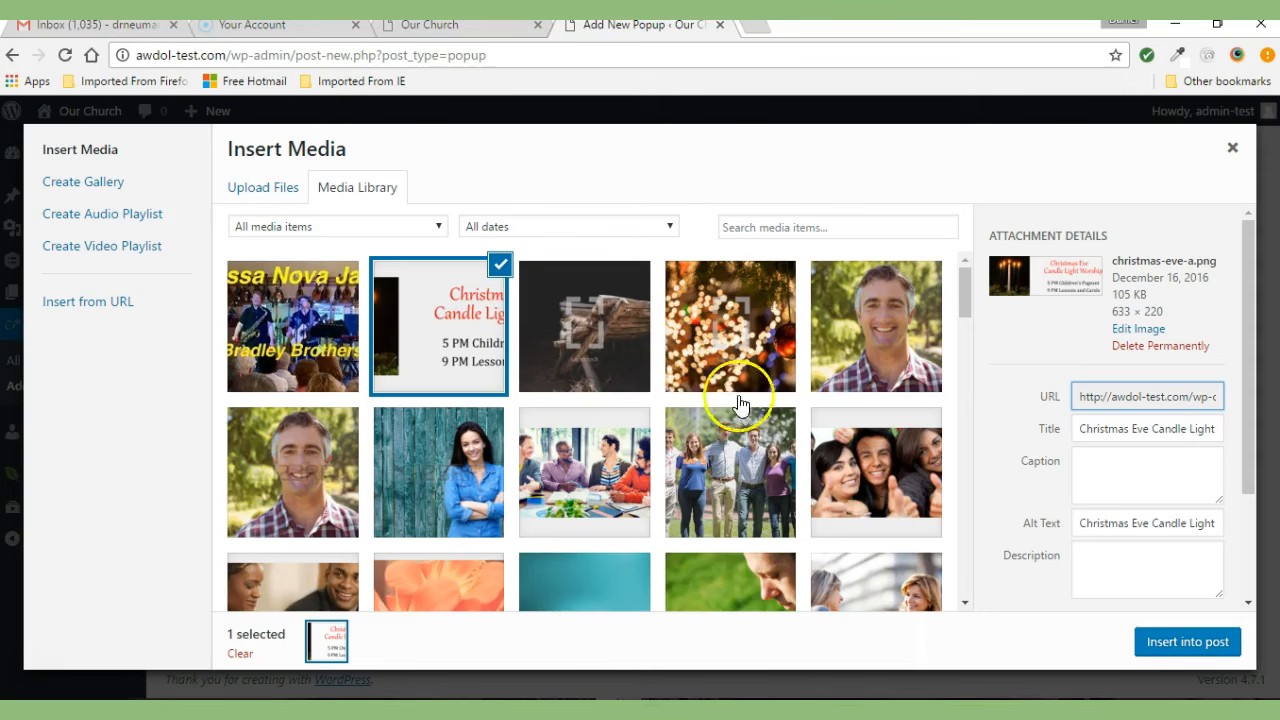
left_click(1189, 648)
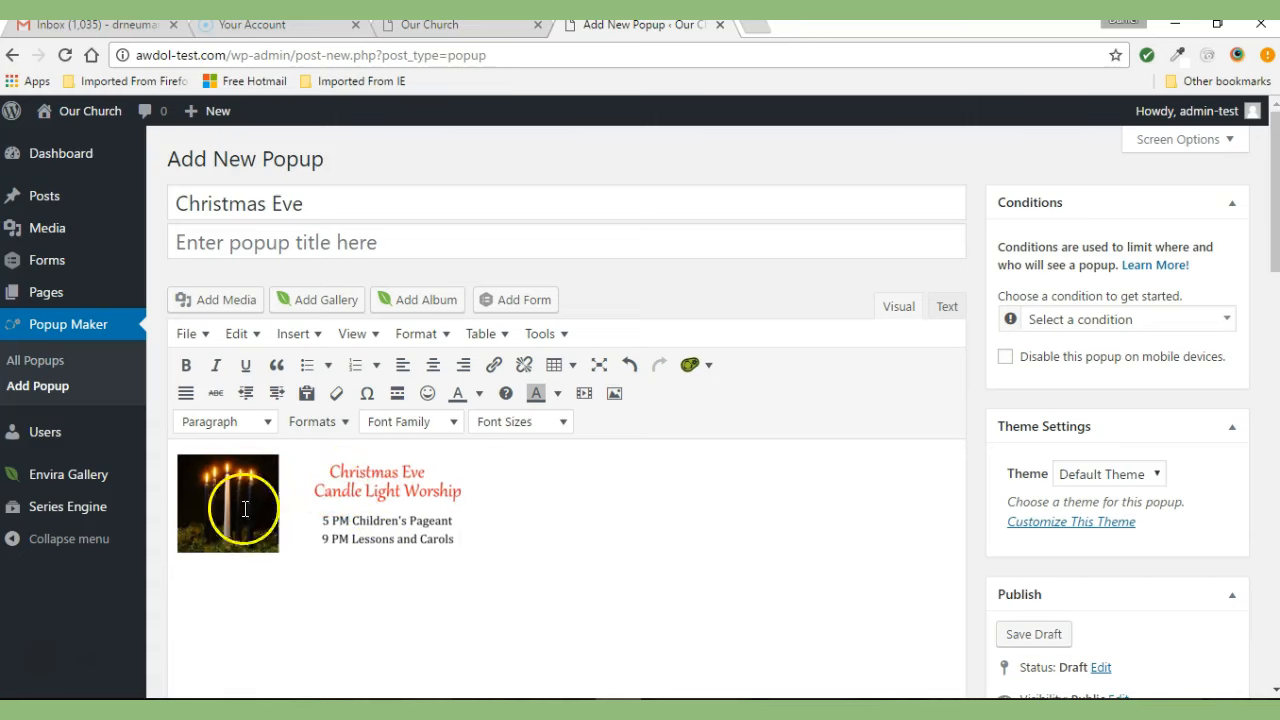
Step: Set the inserted Christmas Eve image's display size to Full Size – 633 × 220 and update it
left_click(364, 513)
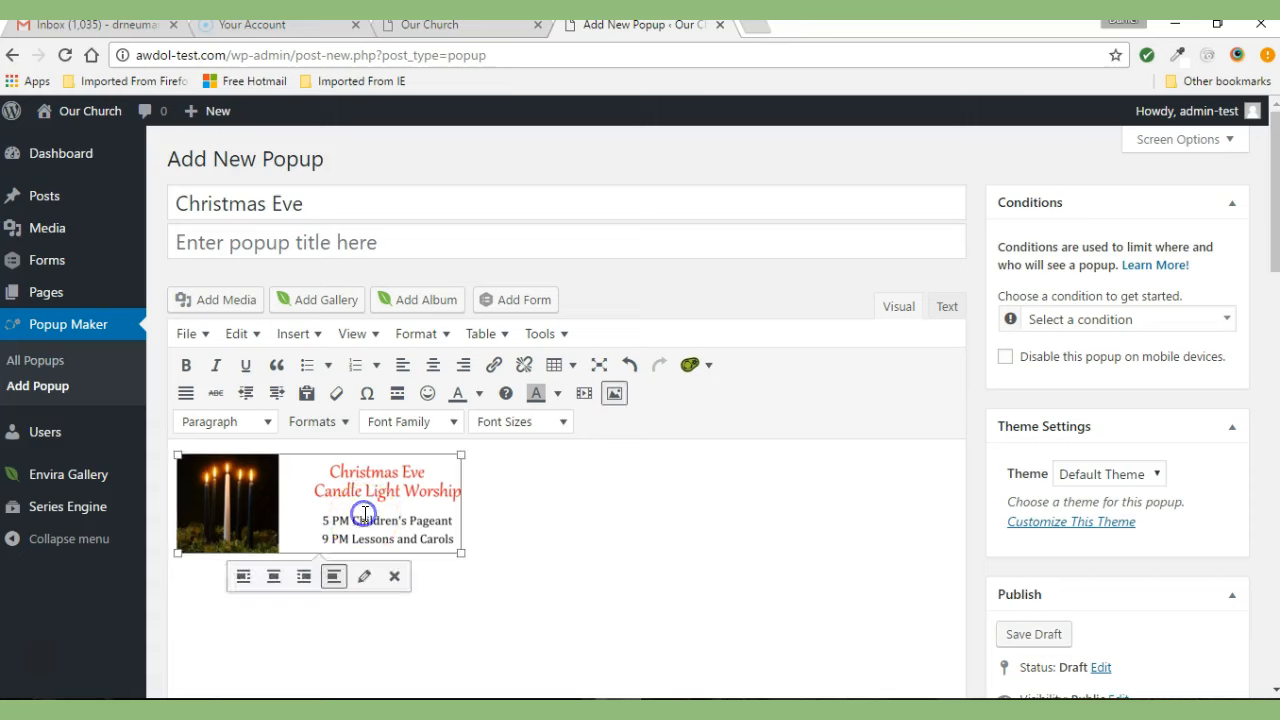
left_click(364, 580)
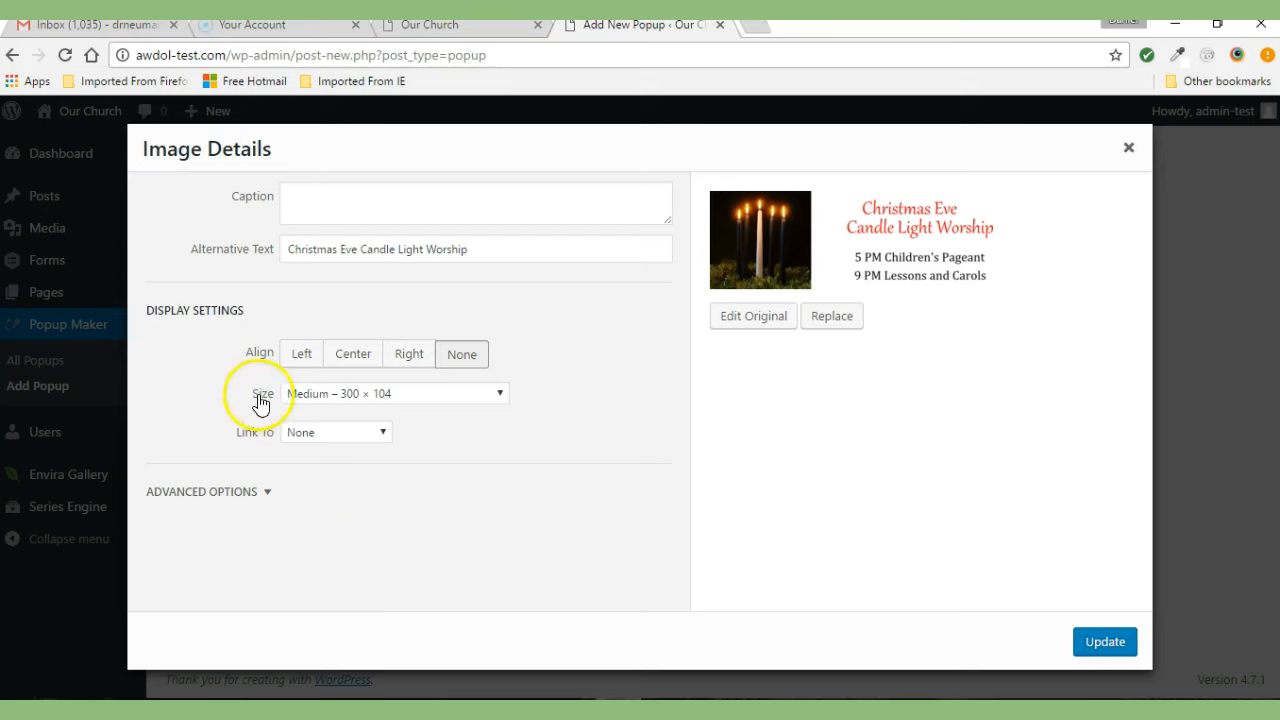
left_click(380, 398)
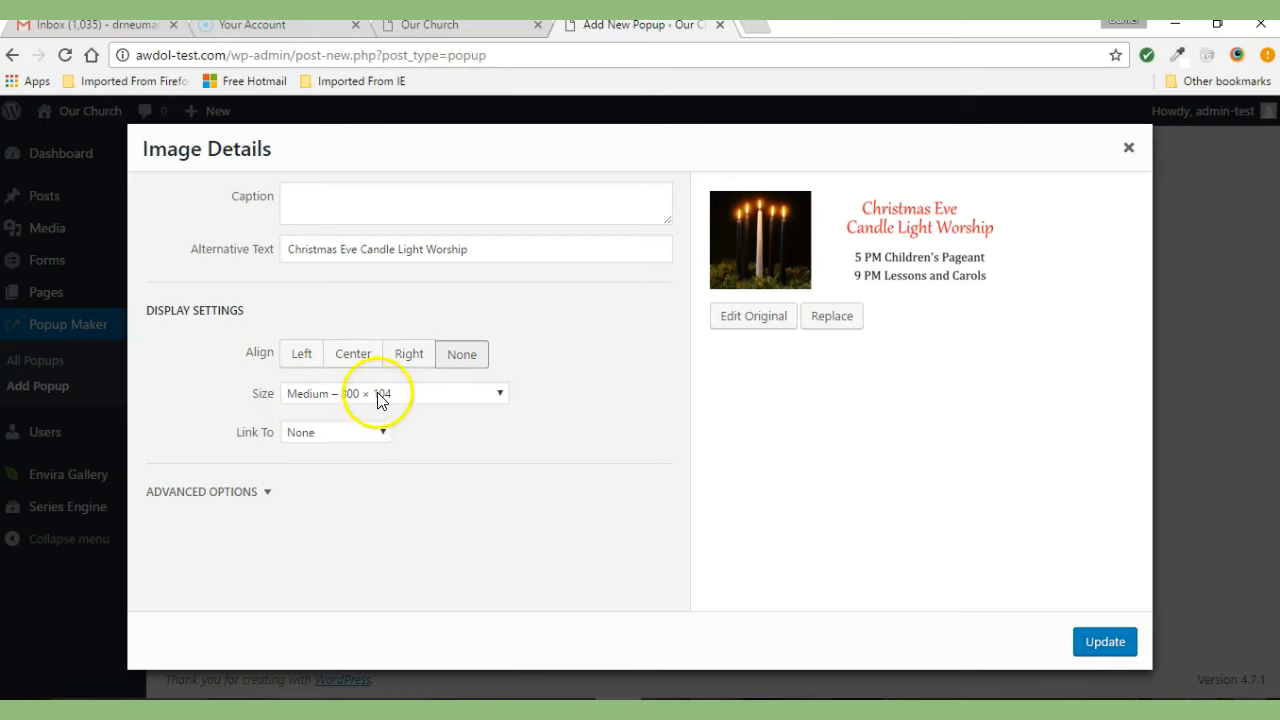
left_click(501, 396)
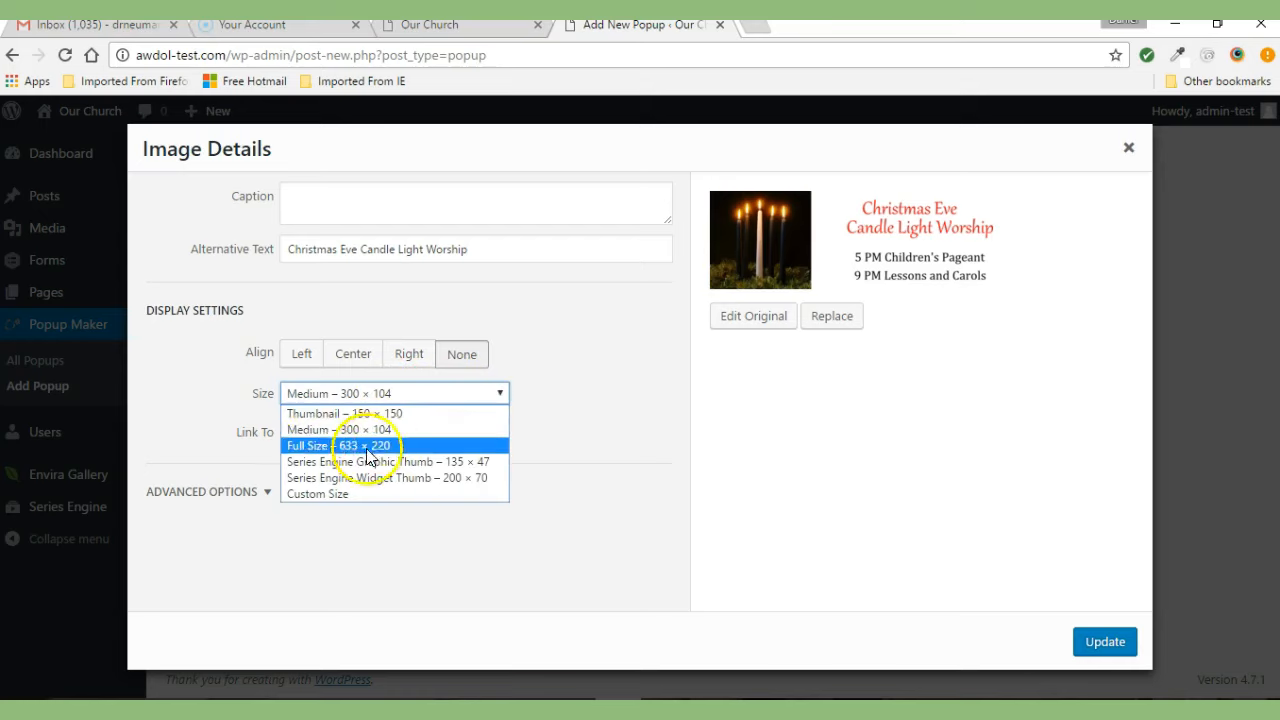
left_click(313, 455)
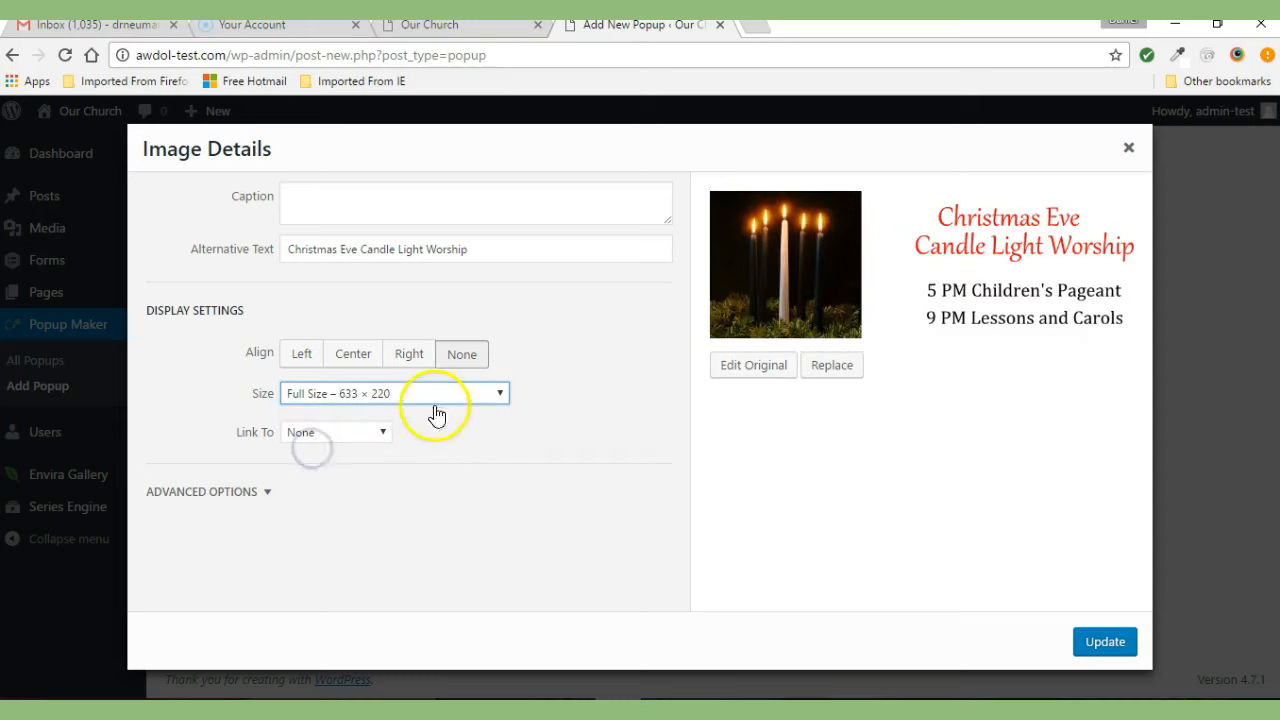
left_click(1105, 642)
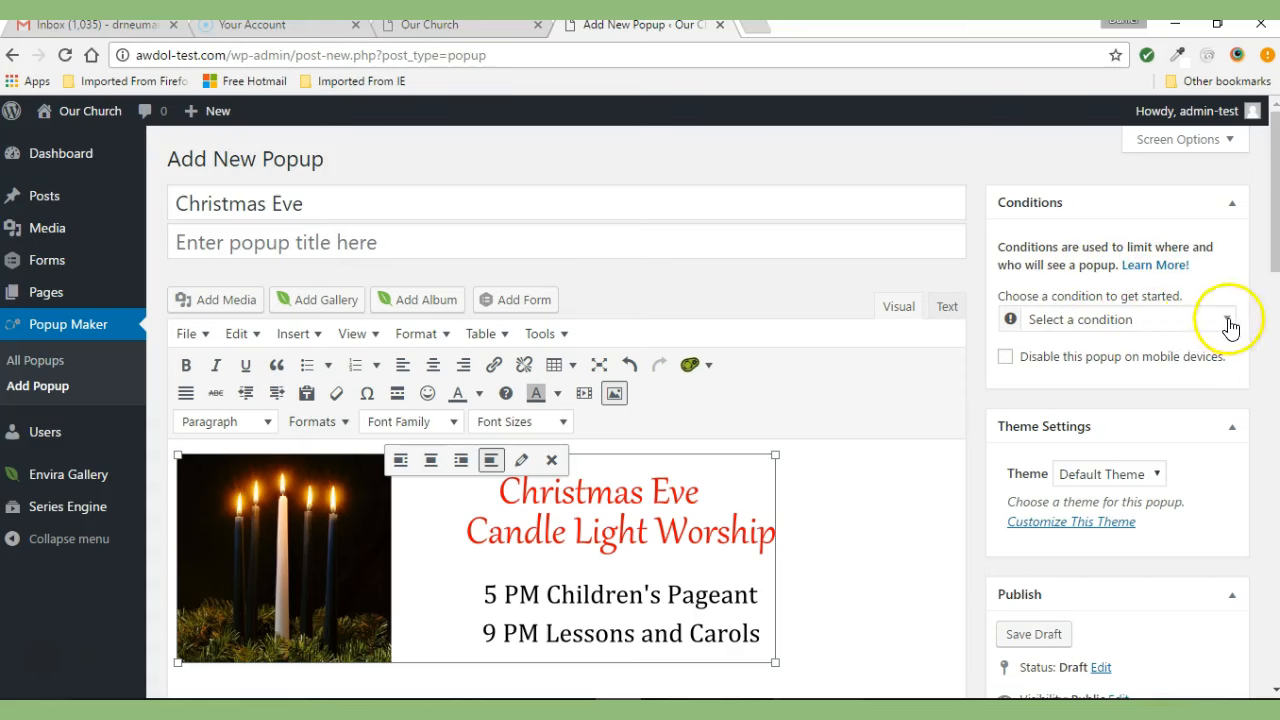
Step: Add a Pages: Selected condition that limits the popup to the home page
left_click(1228, 321)
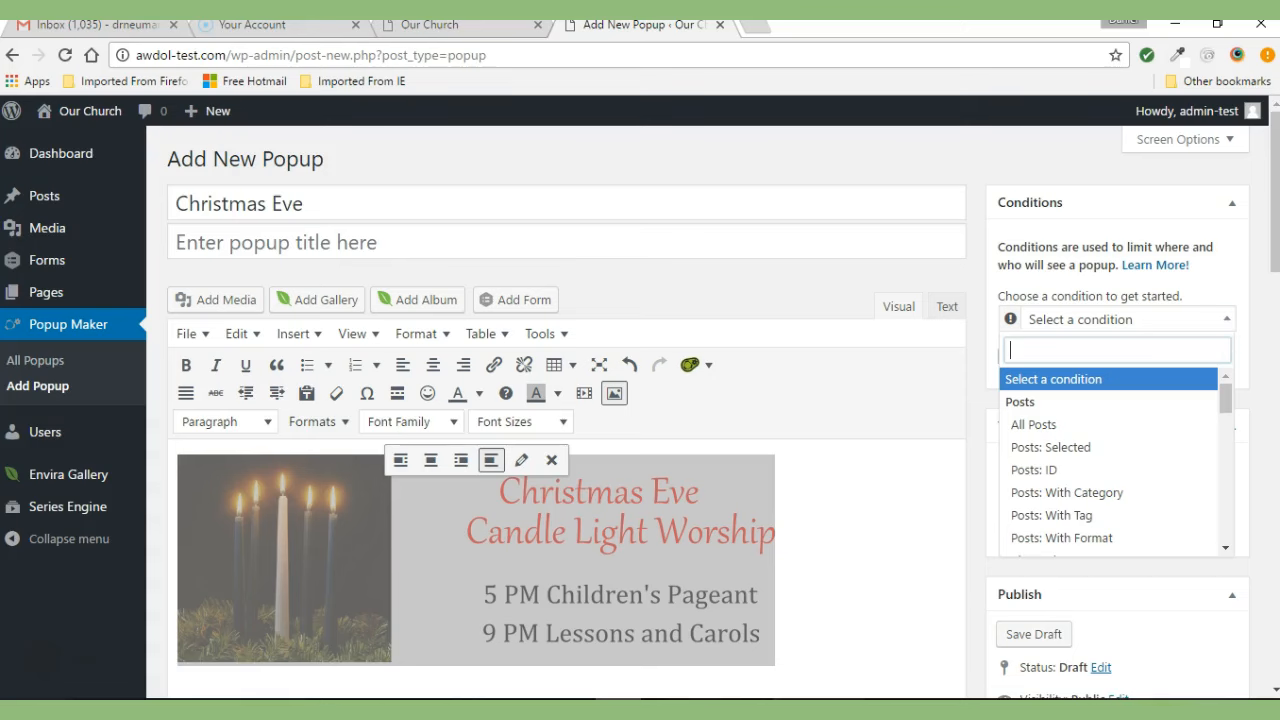
scroll(1266, 251, "down", 1)
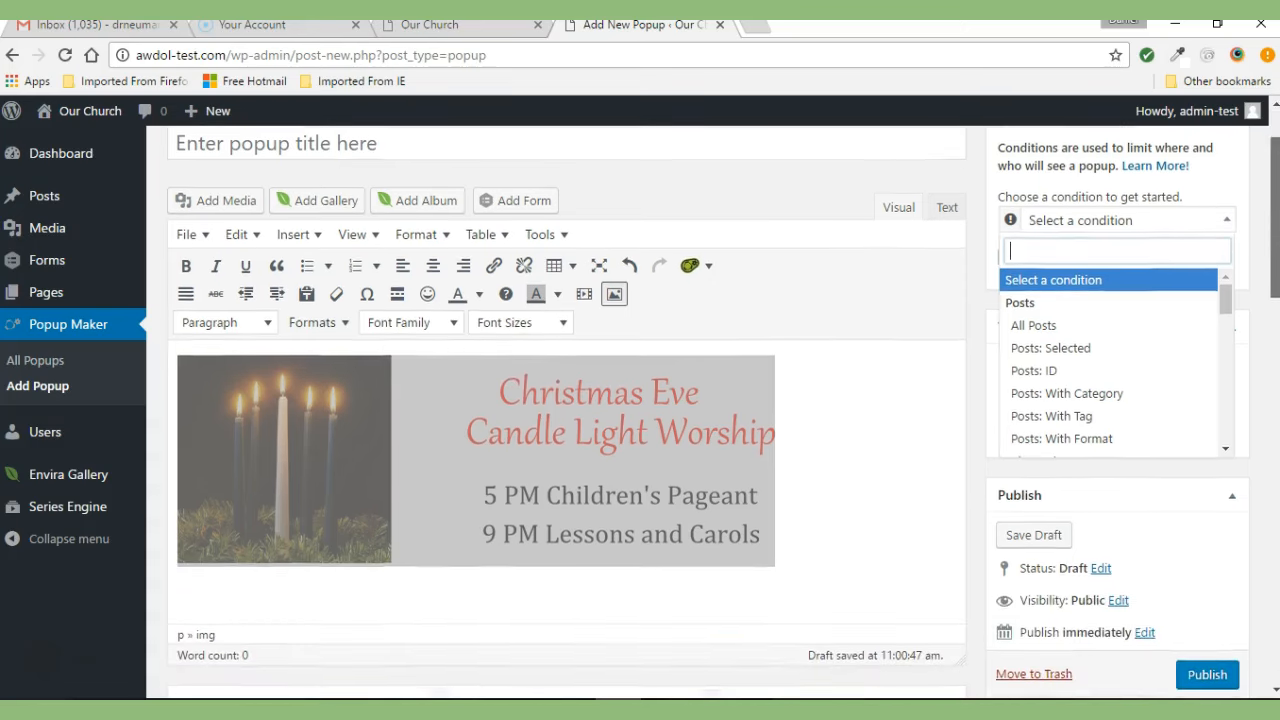
left_click_drag(1226, 293, 1234, 326)
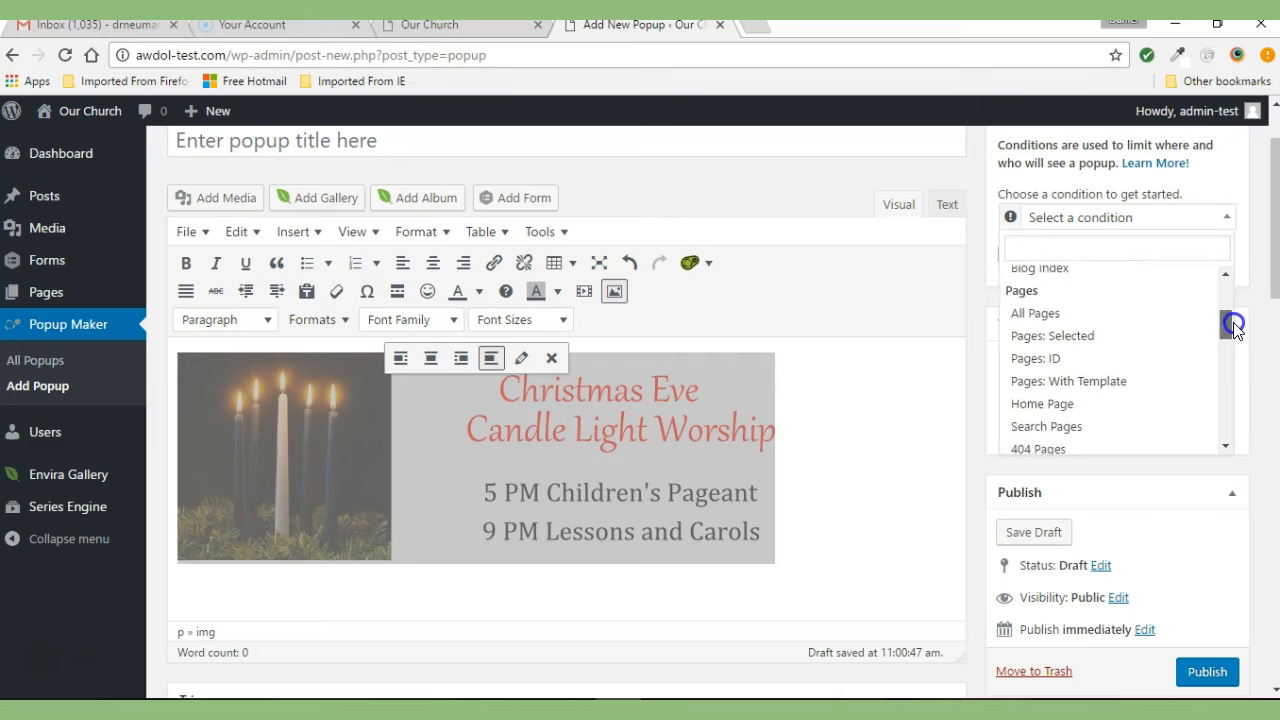
left_click(1074, 342)
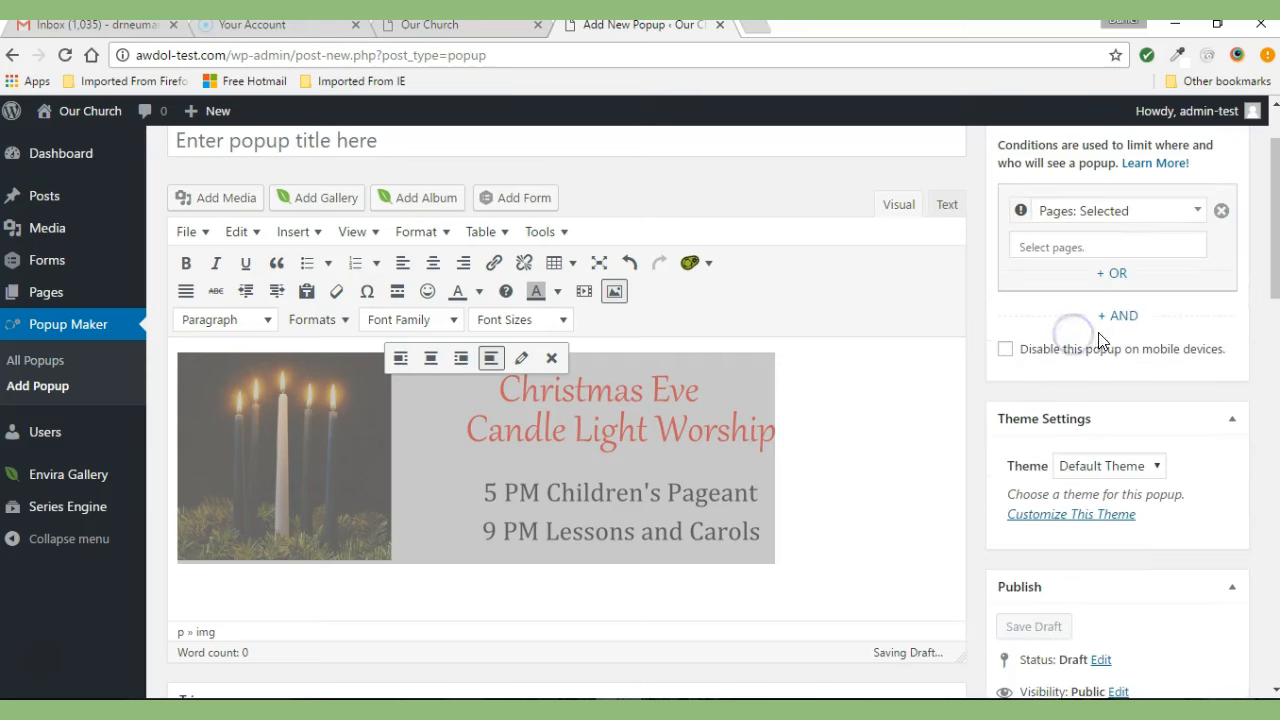
left_click(1031, 247)
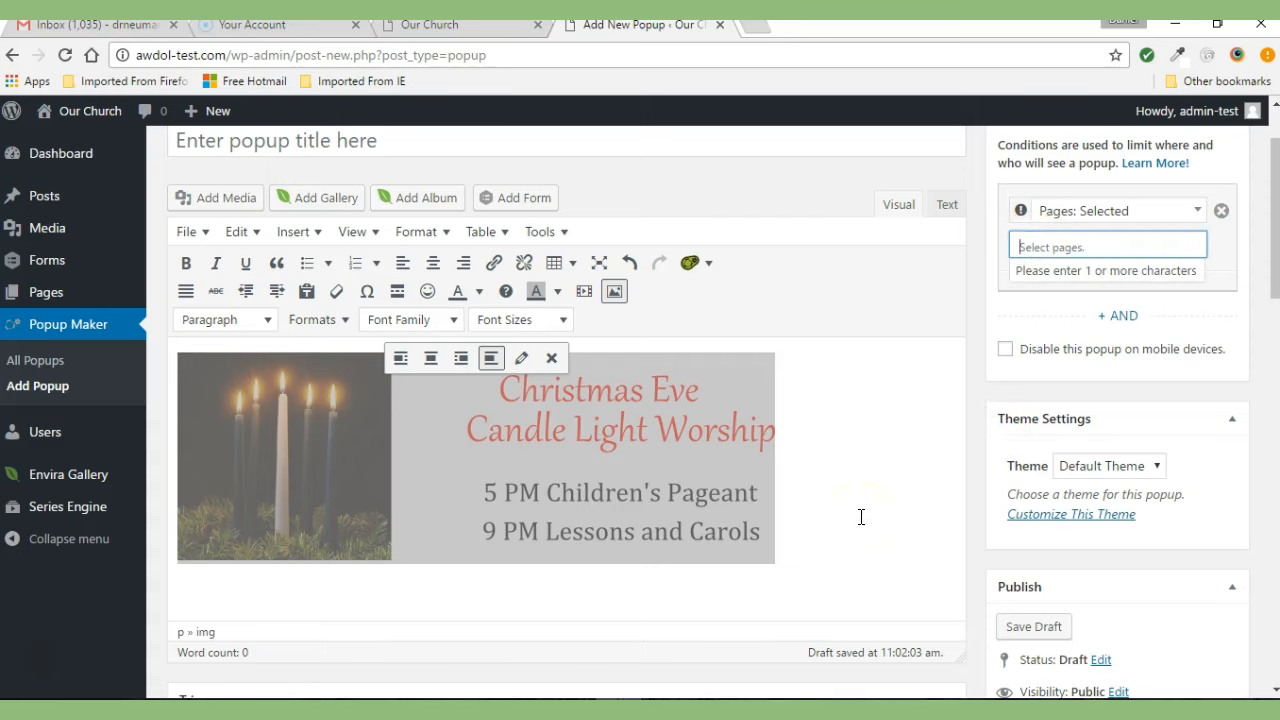
type("hom")
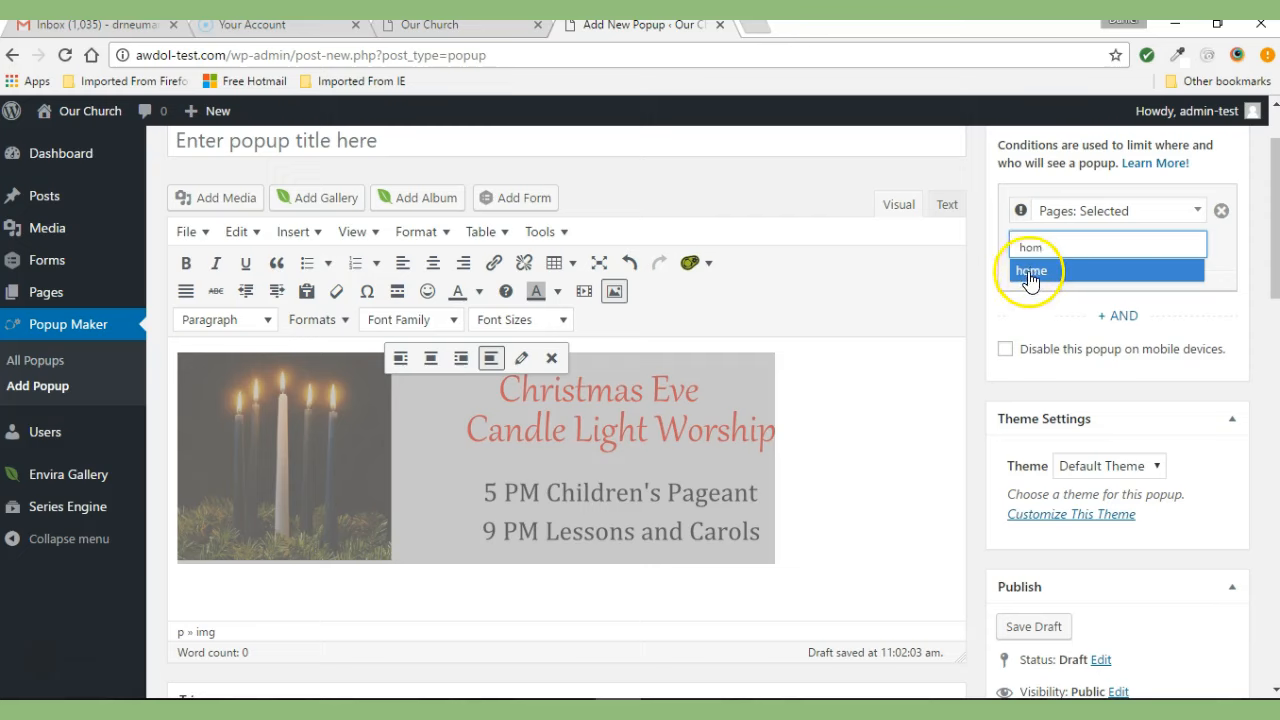
left_click(1030, 271)
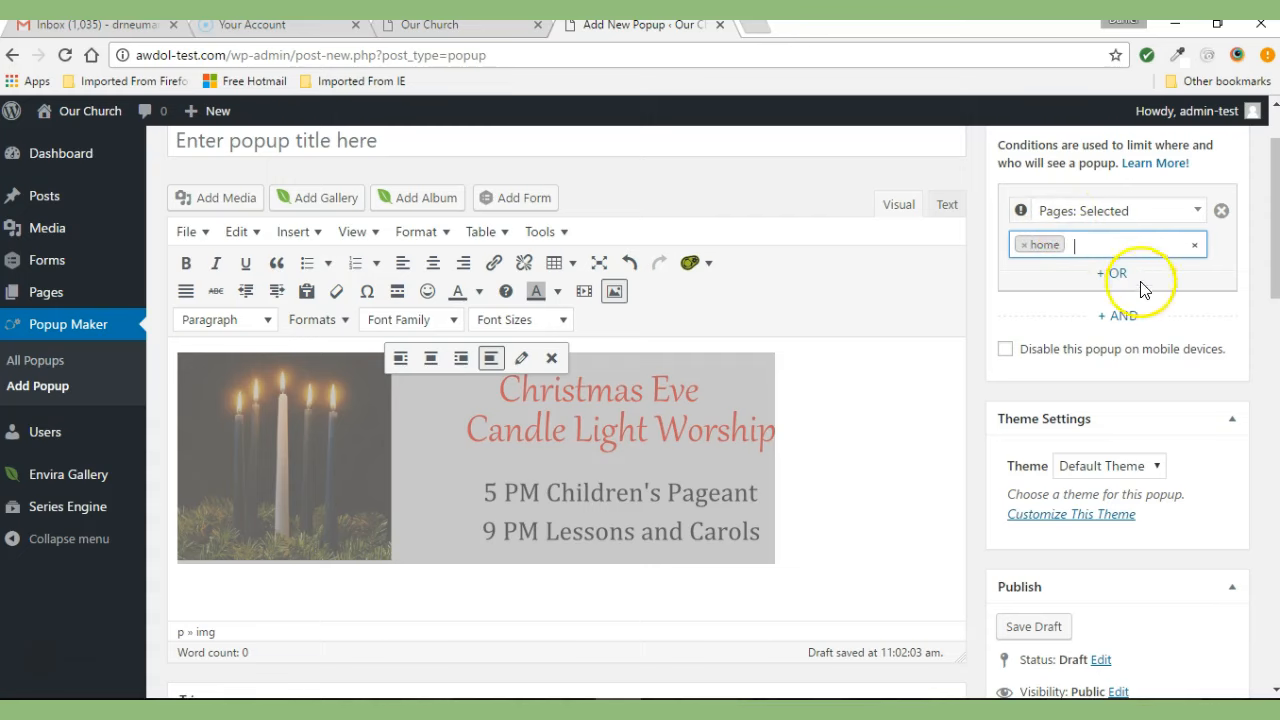
Step: Set the popup's theme to DL Church
left_click_drag(1275, 172, 1275, 221)
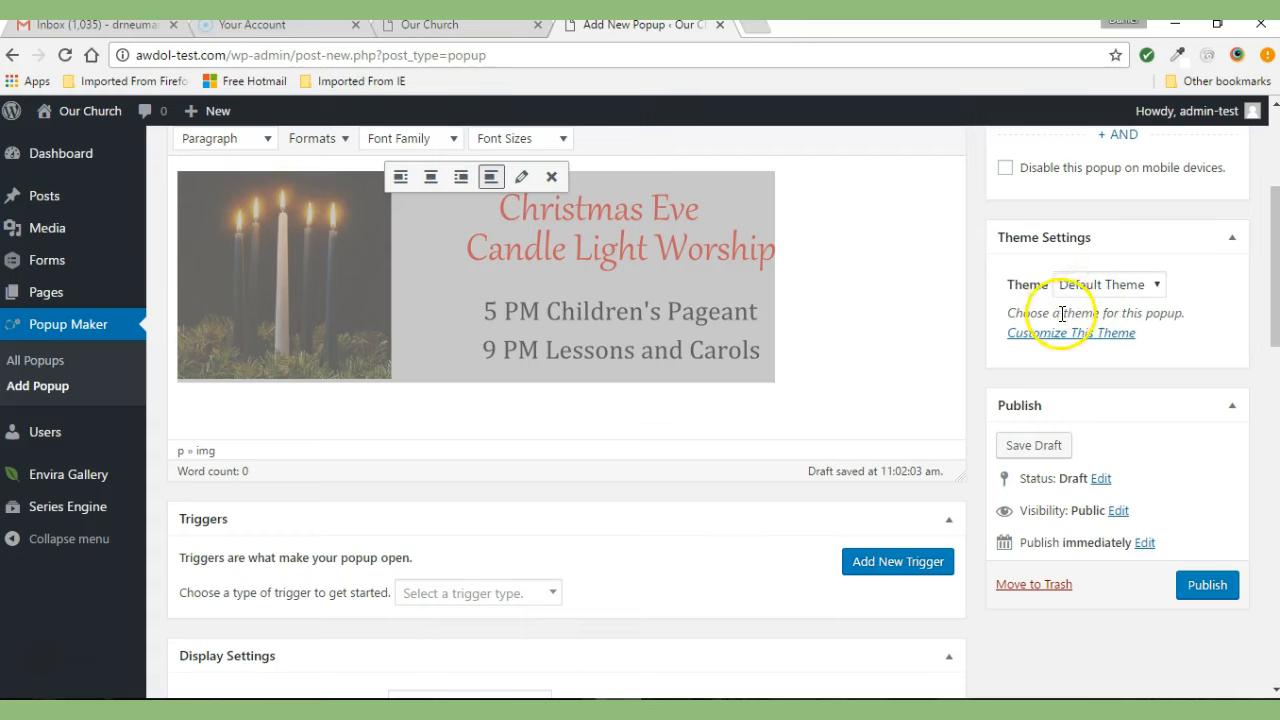
left_click(1160, 285)
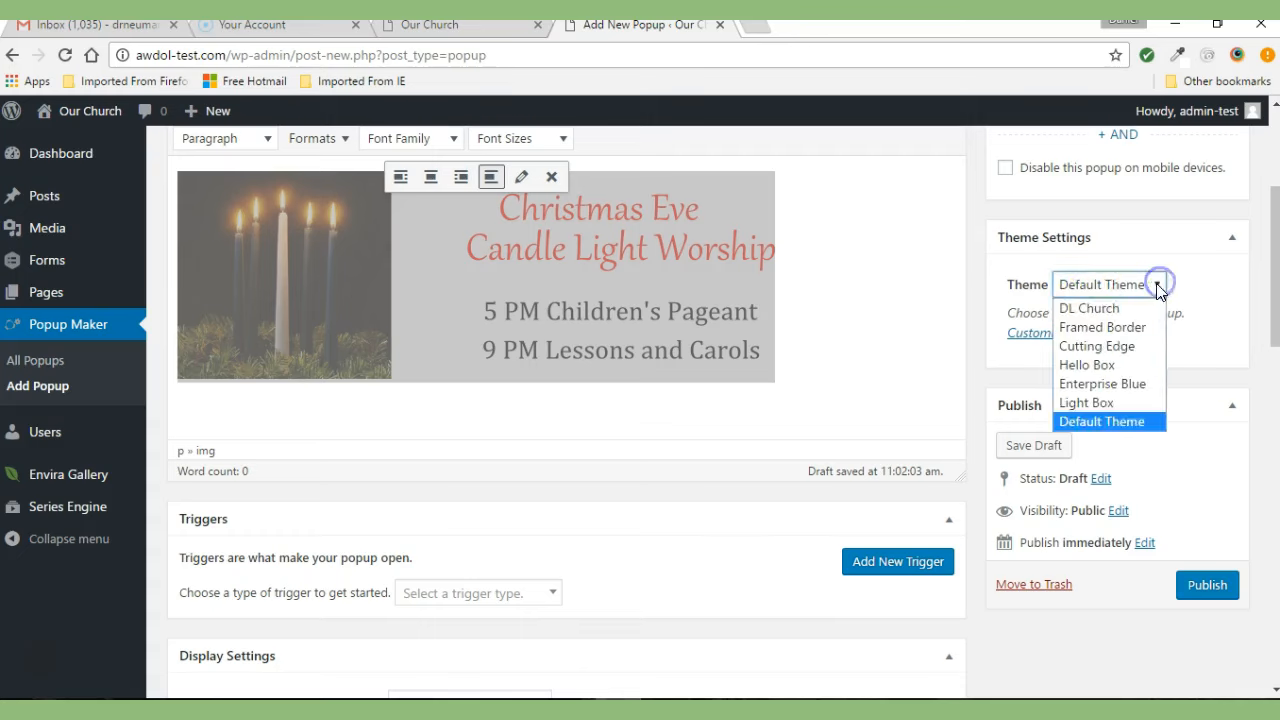
left_click(1099, 310)
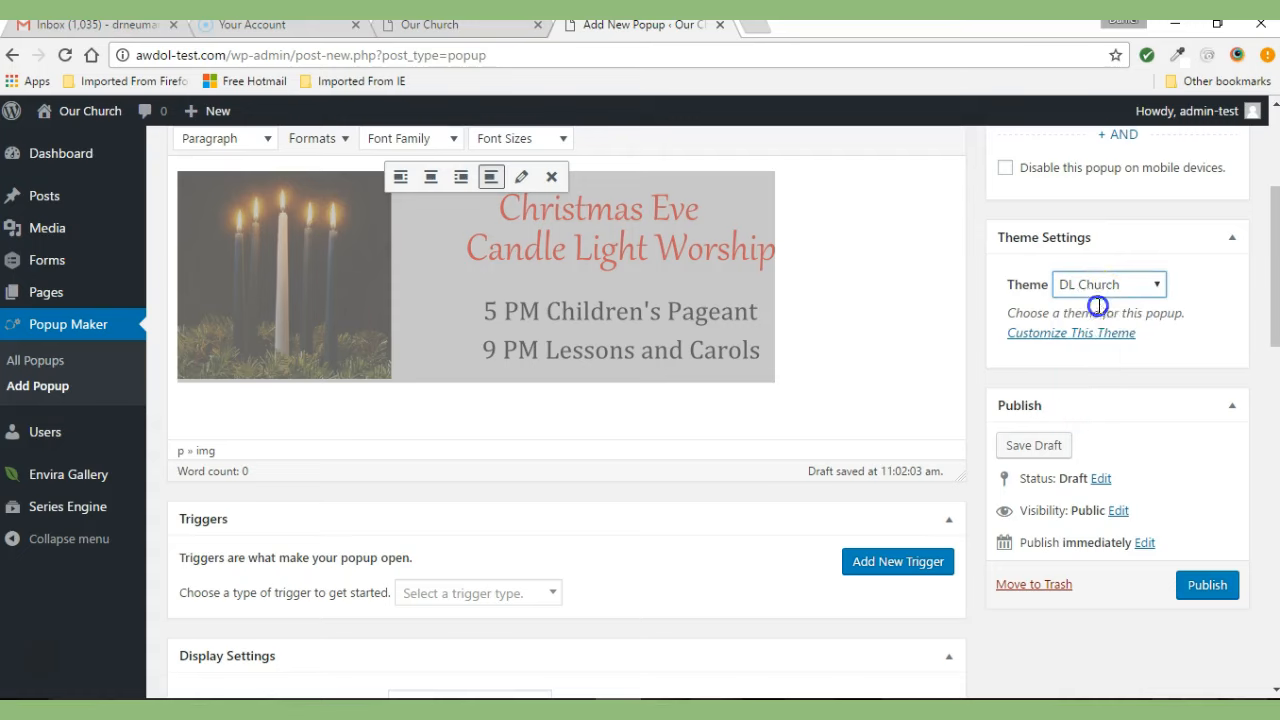
Step: Add an Auto Open trigger with a 500 ms delay to the popup
left_click_drag(1275, 249, 1275, 317)
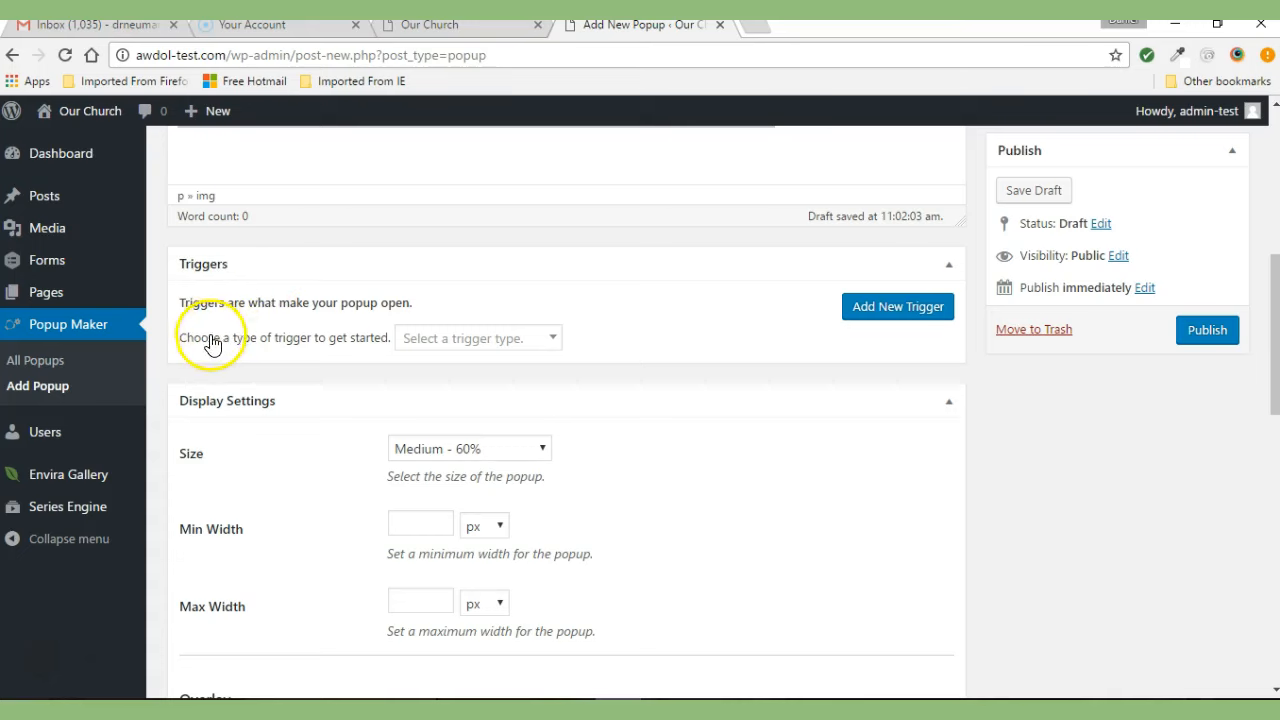
left_click(552, 342)
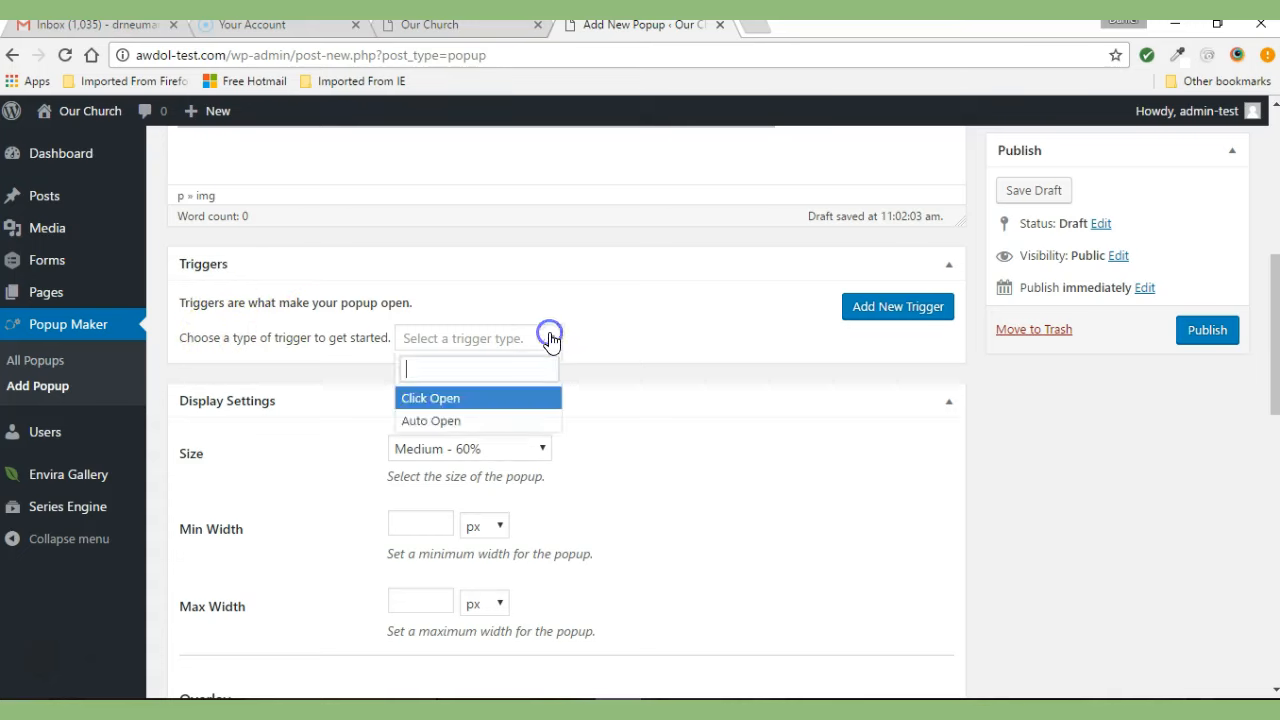
left_click(424, 424)
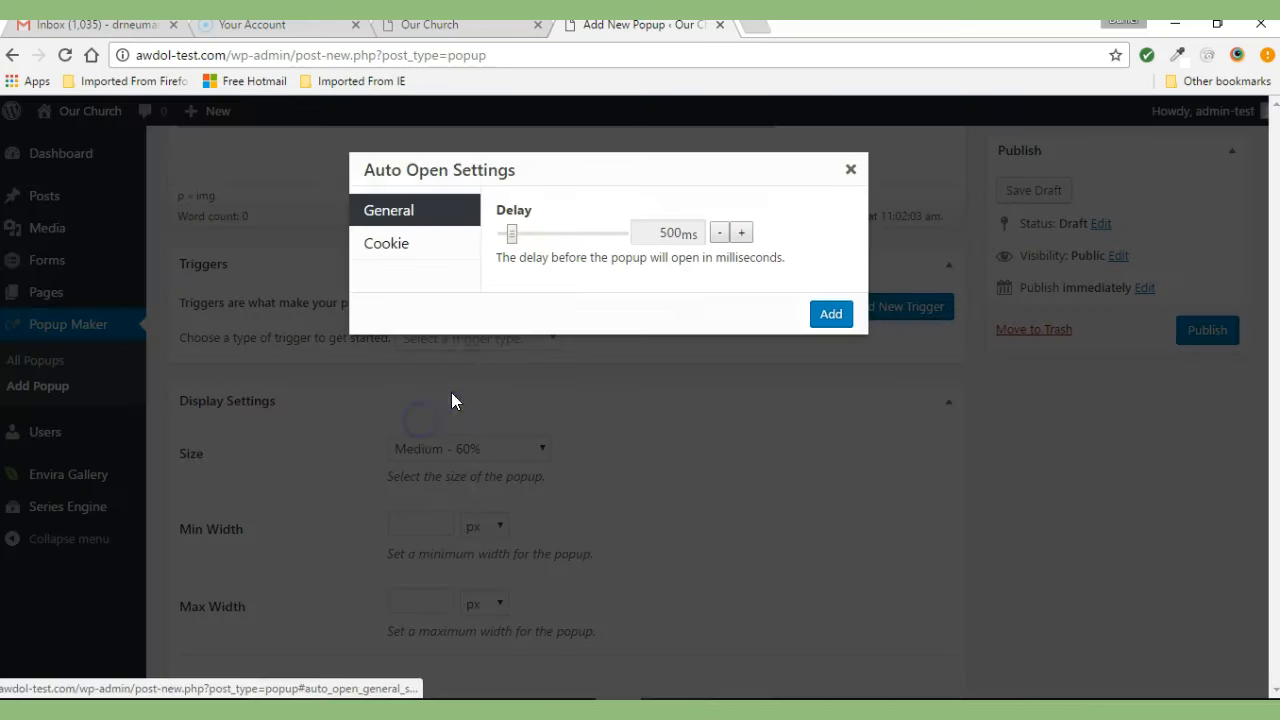
left_click(829, 314)
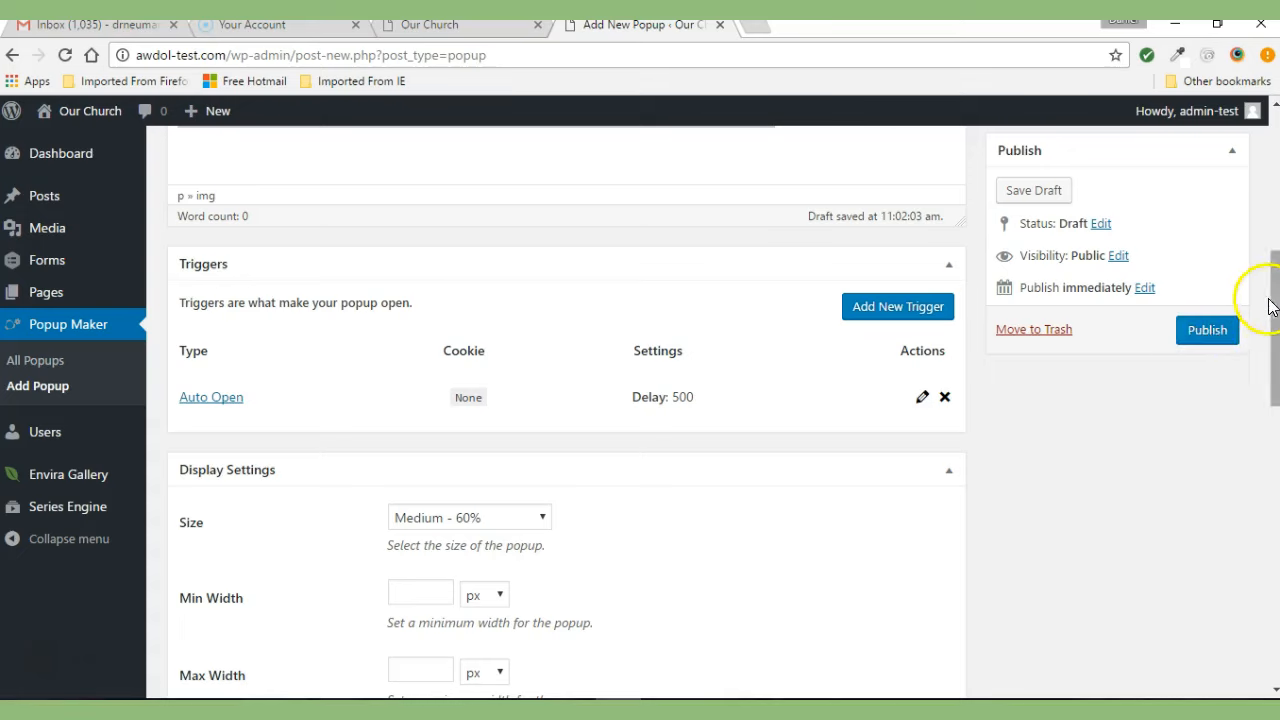
Step: Publish the Christmas Eve popup and switch to the Our Church homepage
left_click(1206, 333)
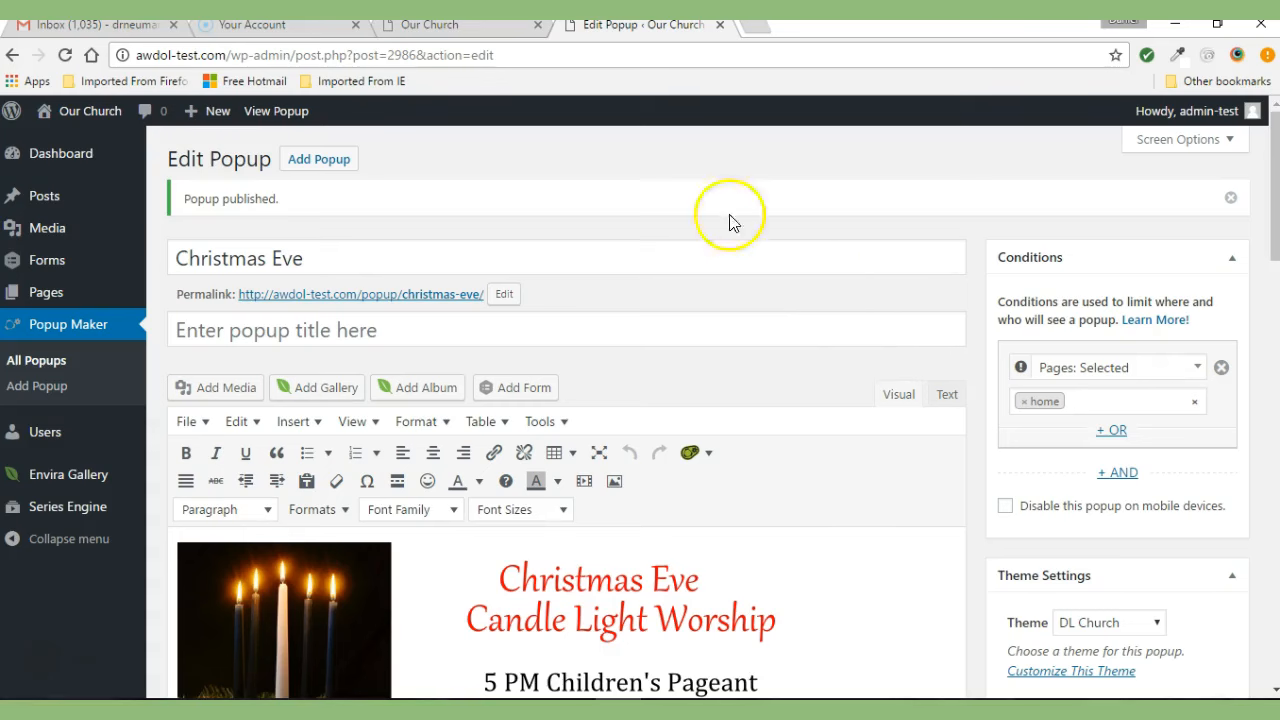
left_click(446, 22)
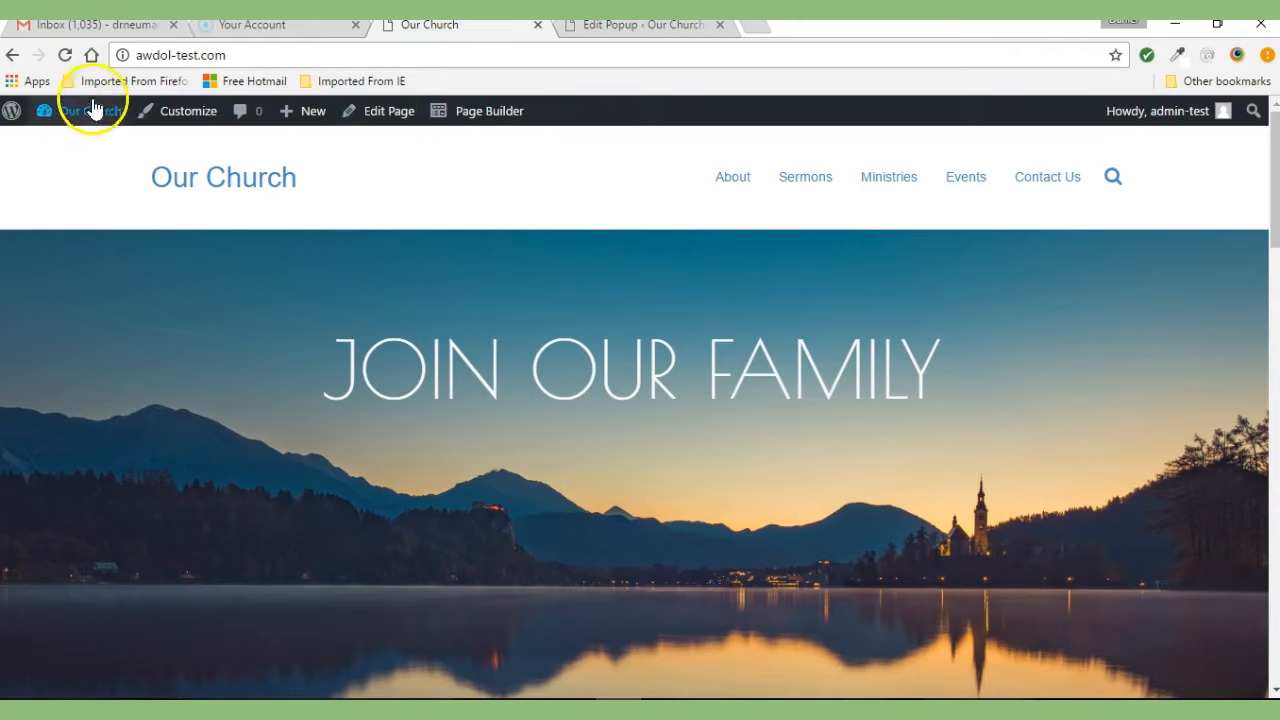
Step: Reload the church home page to check that the Christmas Eve popup opens automatically, and close the popup
left_click(66, 55)
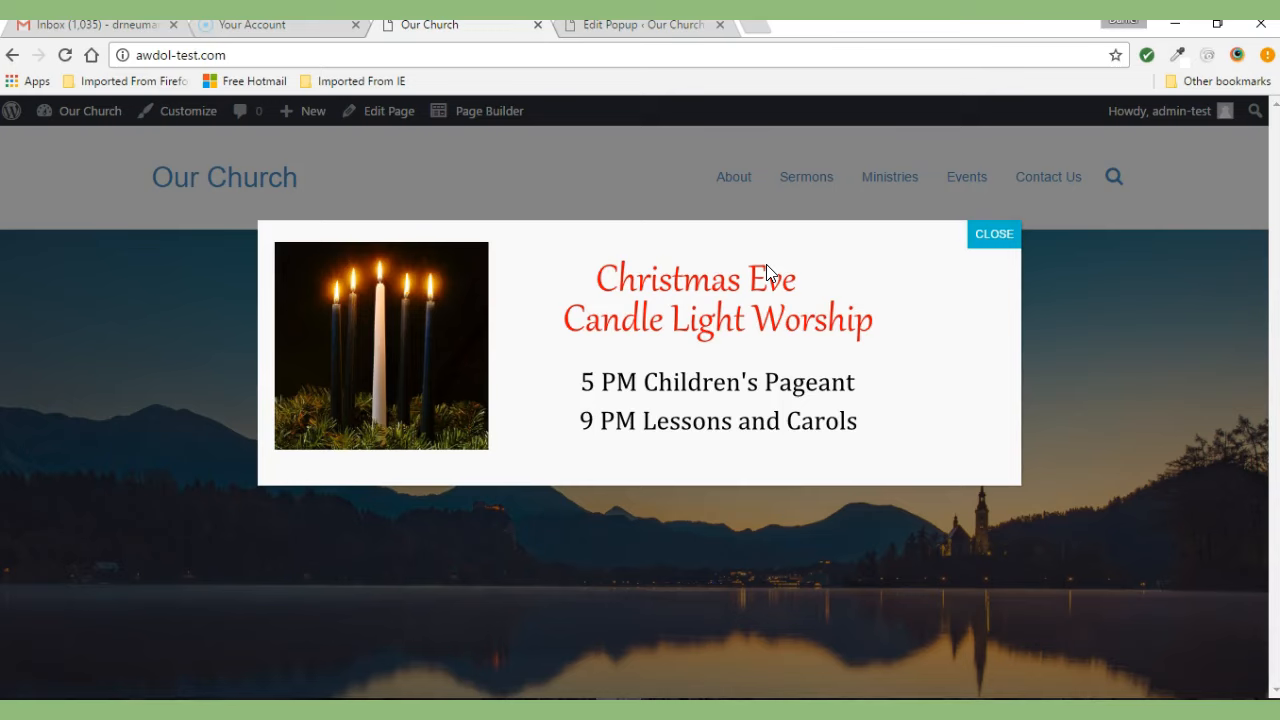
left_click(1000, 236)
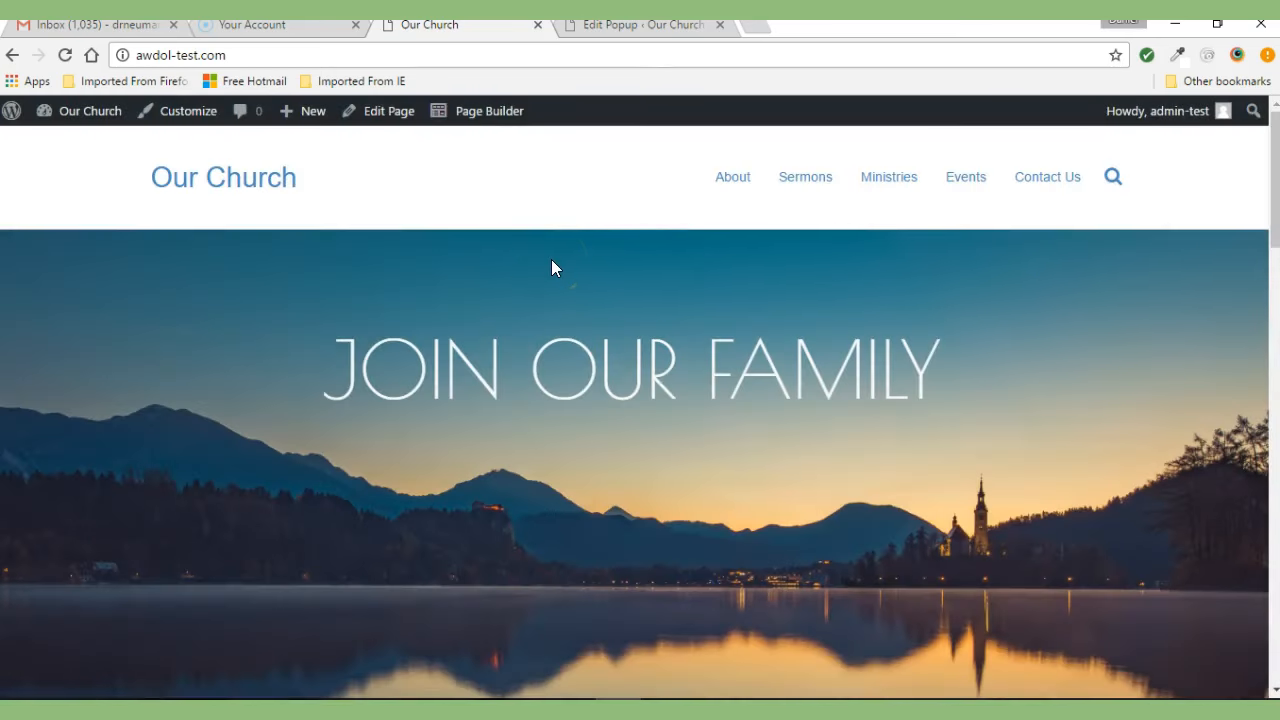
Step: Return to the Christmas Eve popup's editor, remove home from the Pages: Selected condition, and update the popup
left_click(618, 30)
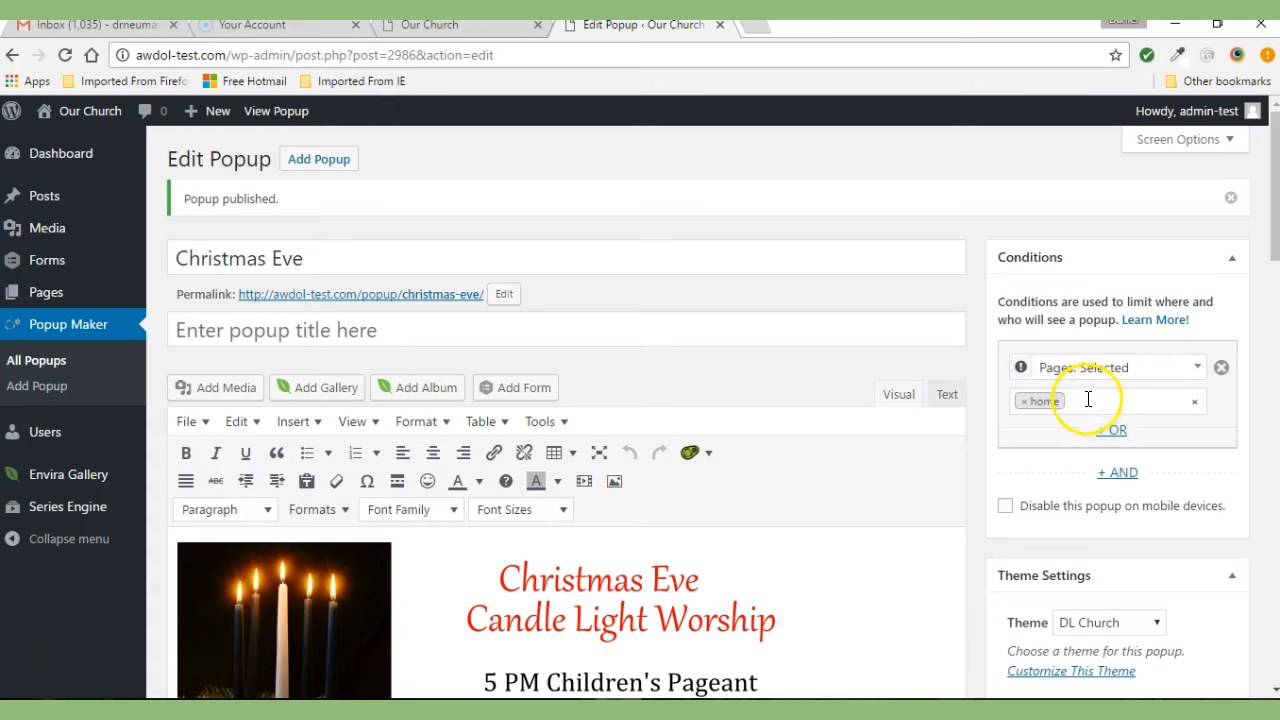
left_click(1195, 406)
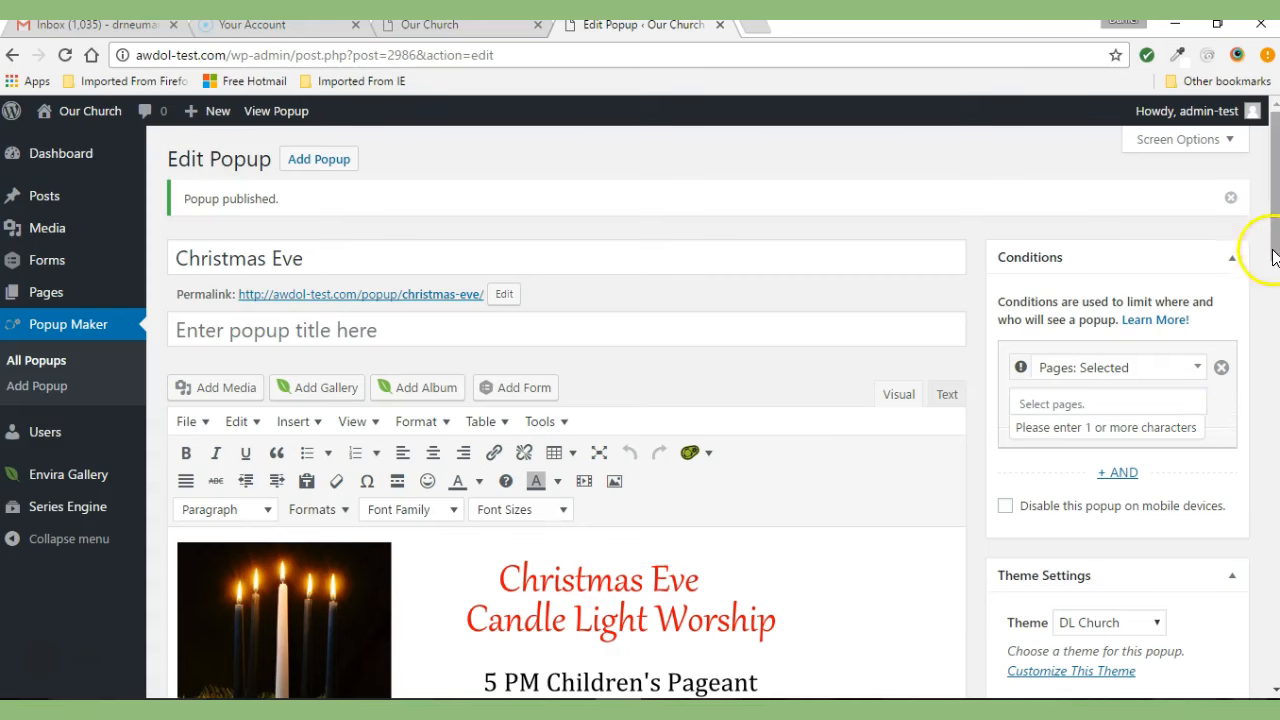
left_click_drag(1273, 233, 1272, 329)
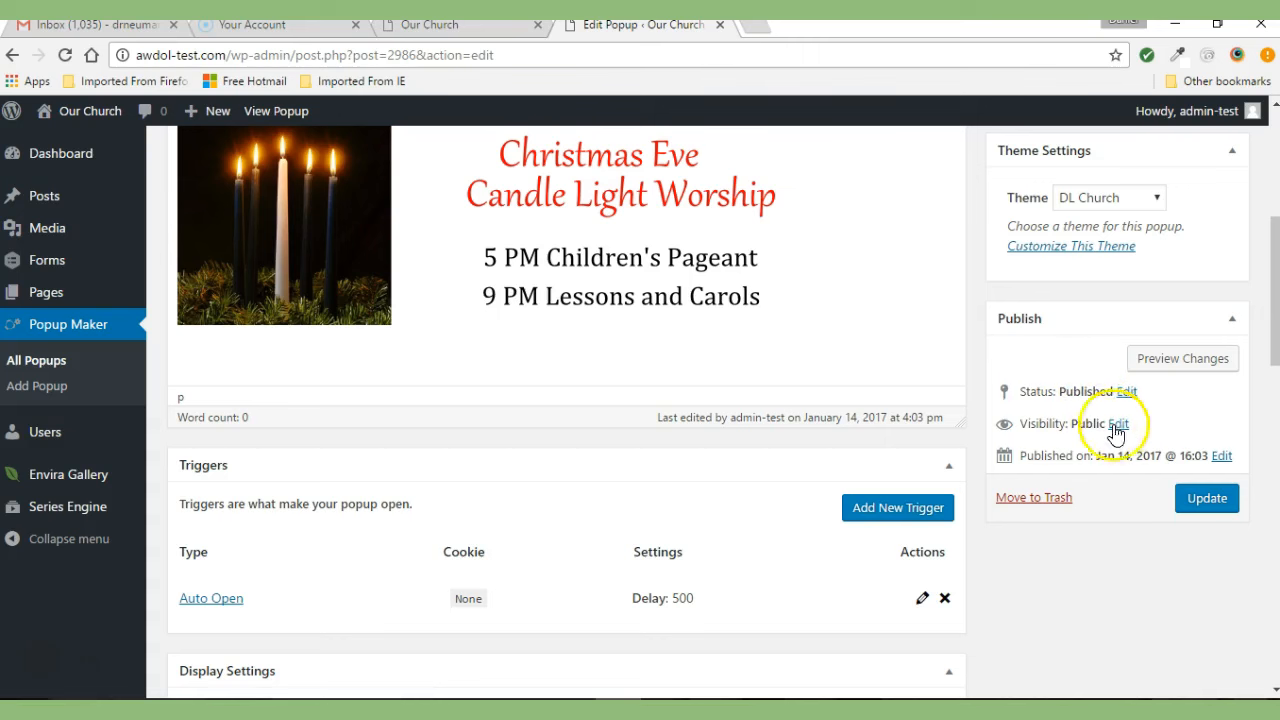
left_click(1210, 499)
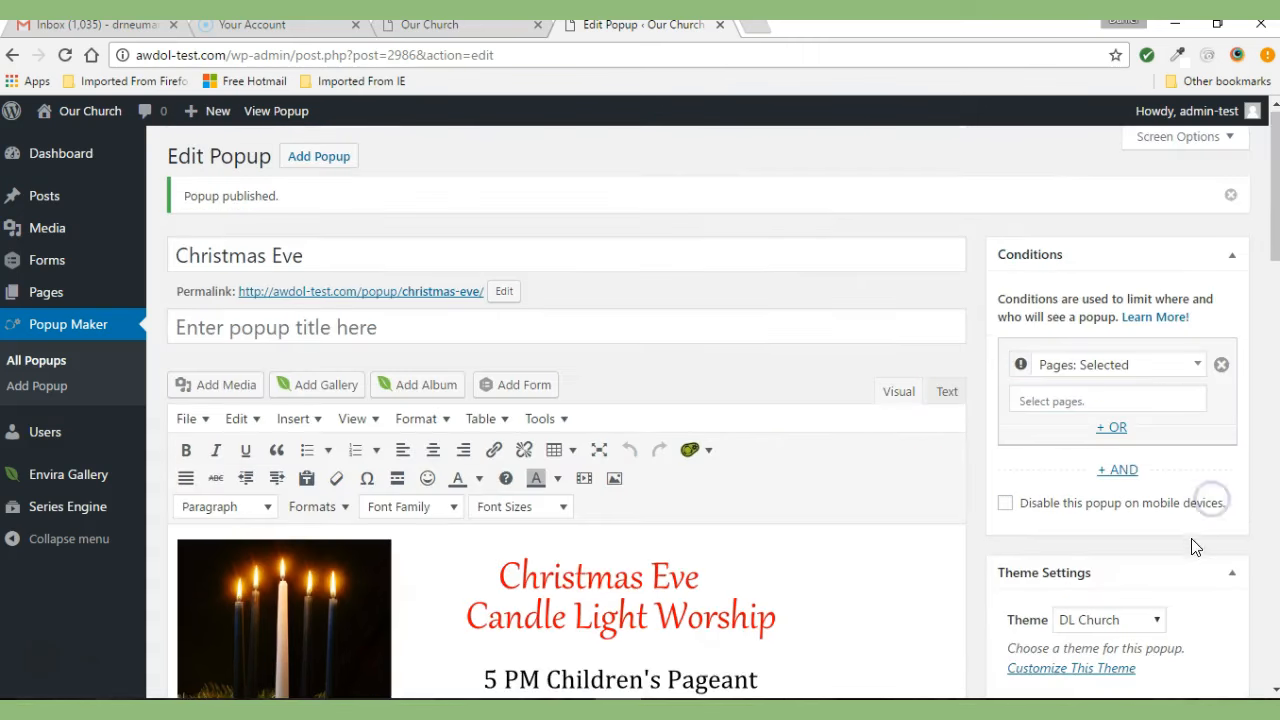
left_click_drag(1272, 228, 1272, 362)
left_click(1212, 336)
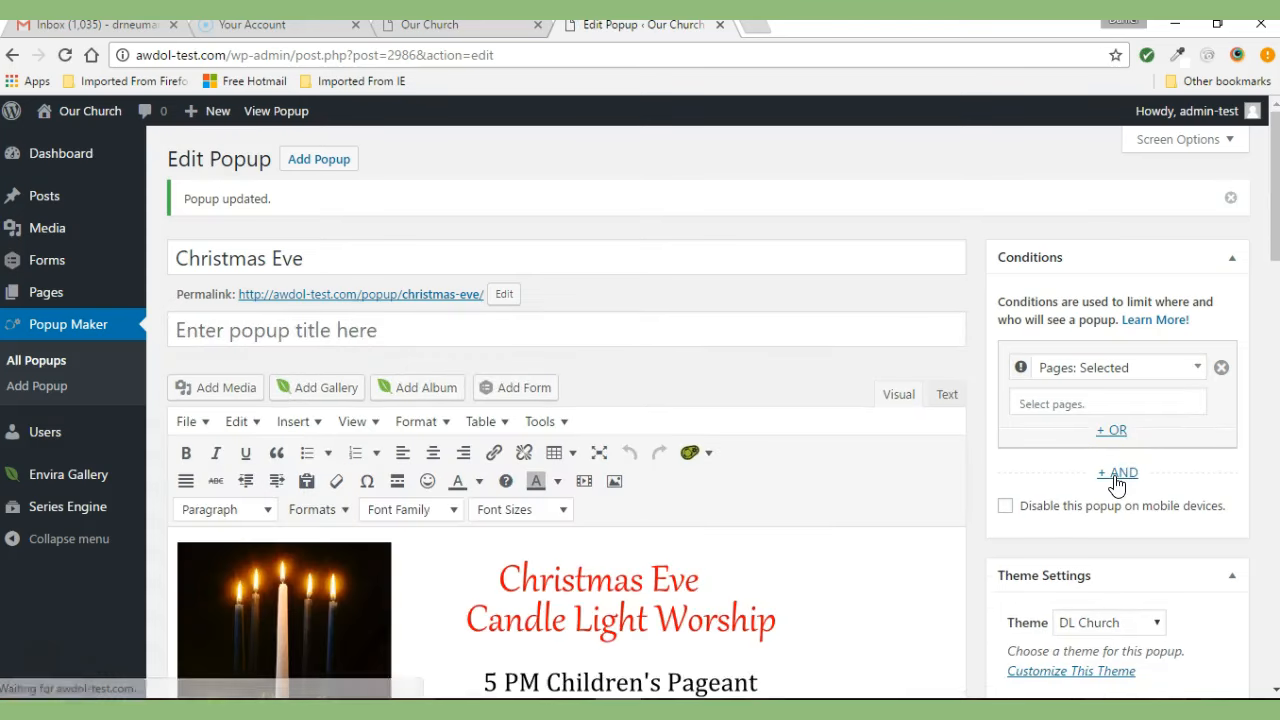
Step: Reload the church home page to check whether the popup still opens, and return to the popup editor
left_click(459, 30)
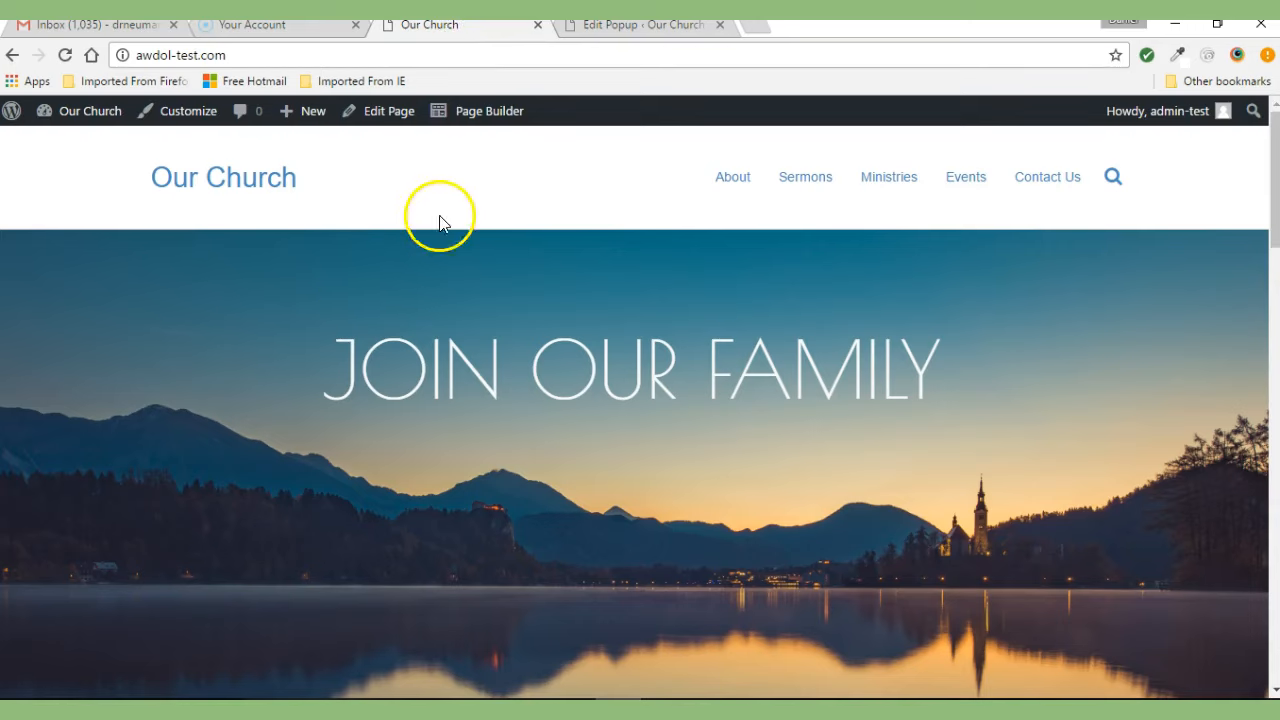
left_click(65, 55)
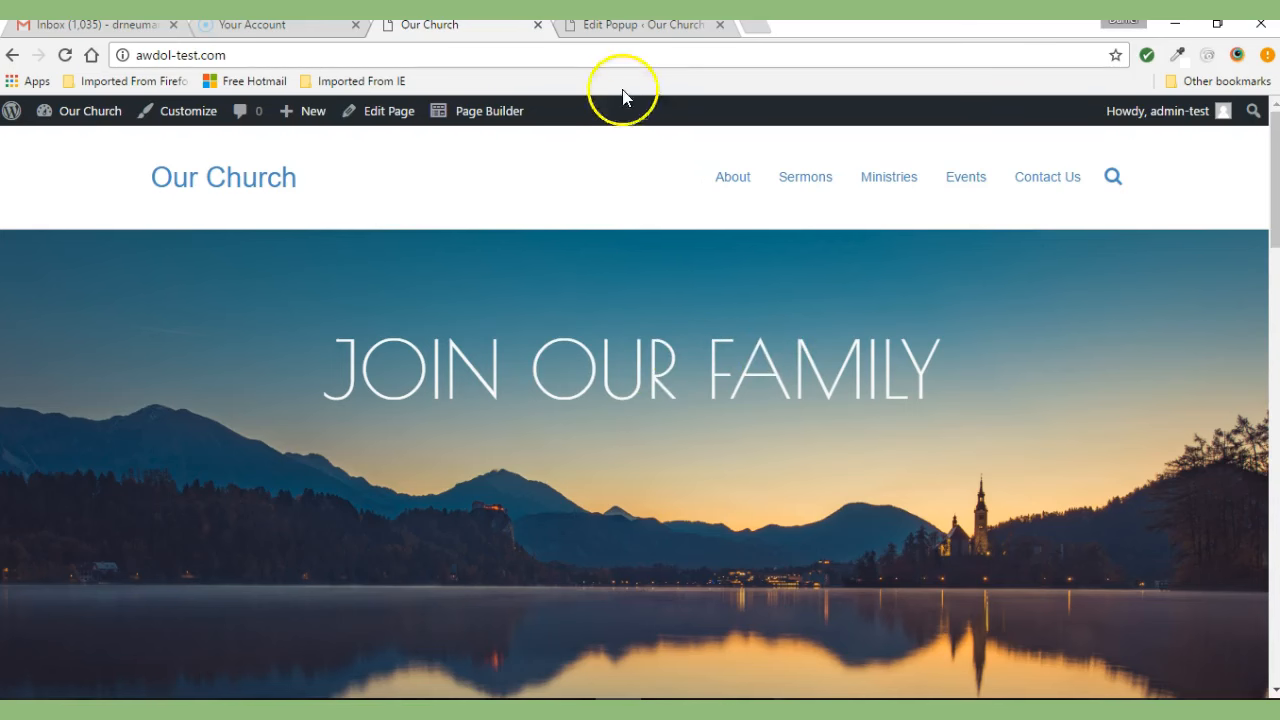
left_click(637, 26)
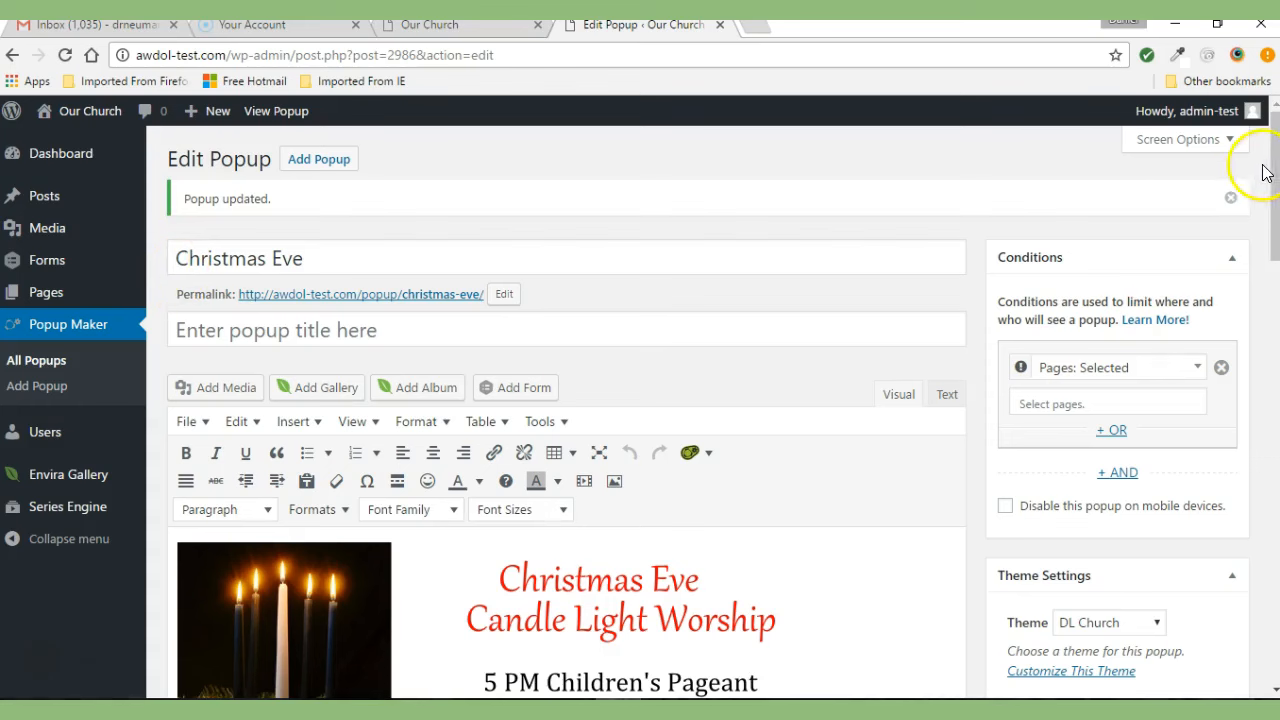
Step: Switch to Notepad, review the Bossa Nova Jazz Night event text from its beginning, and minimize the window
scroll(1262, 175, "down", 2)
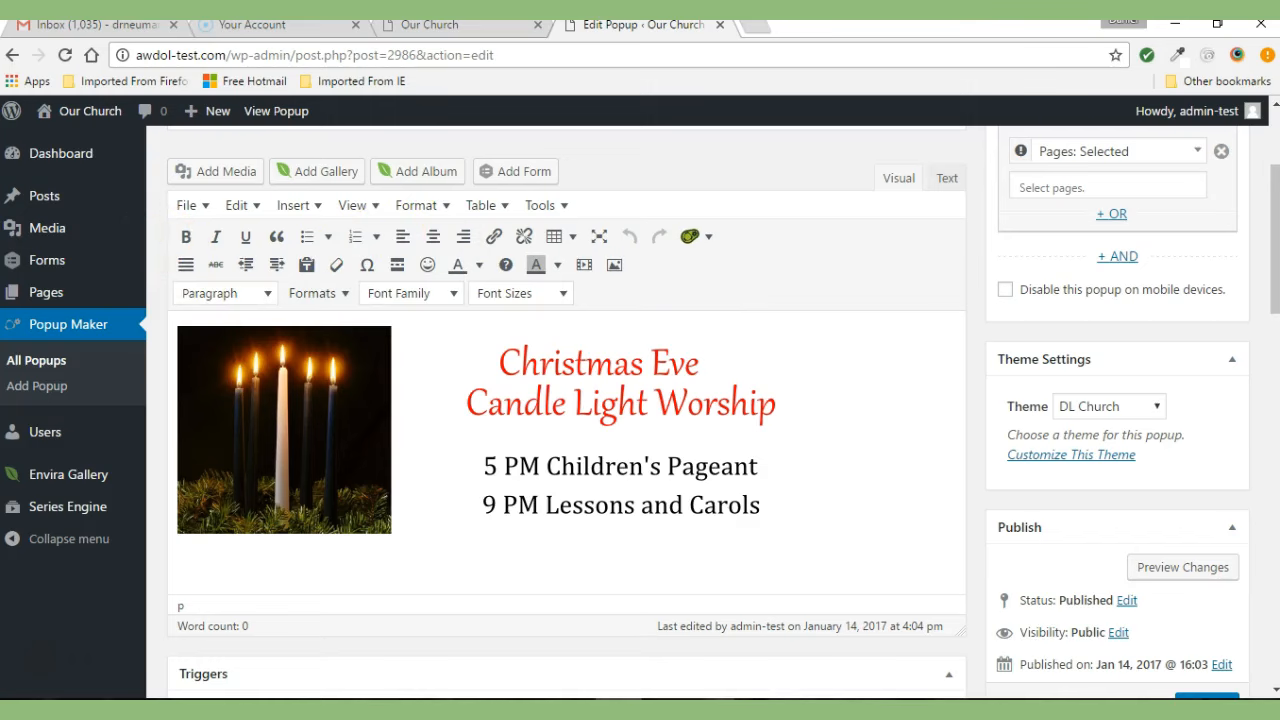
mouse_move(720, 690)
left_click(723, 665)
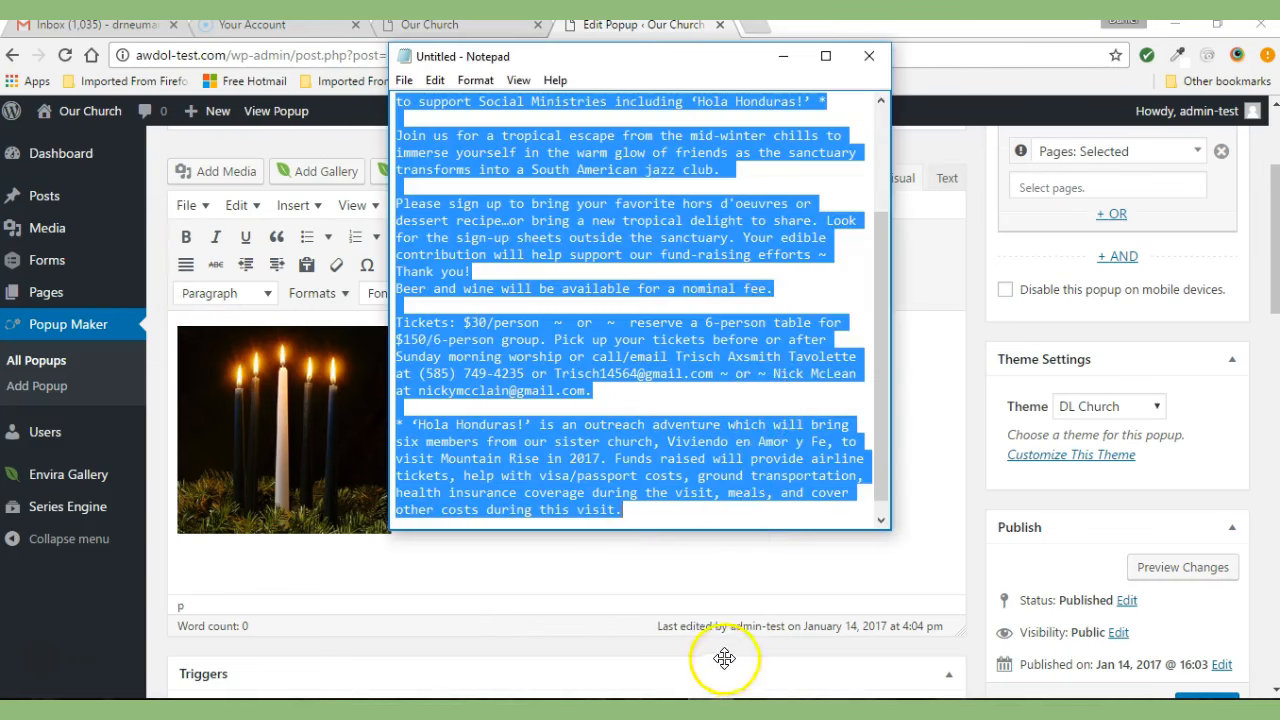
left_click(727, 339)
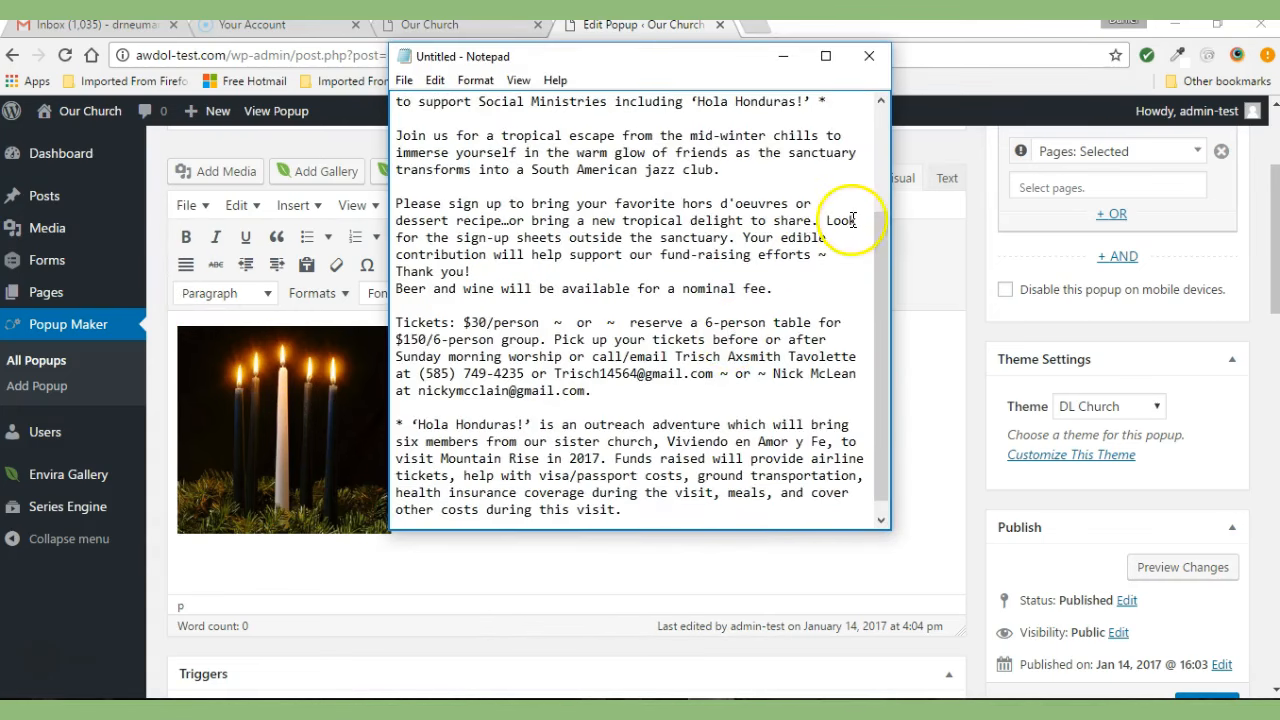
left_click_drag(879, 239, 880, 118)
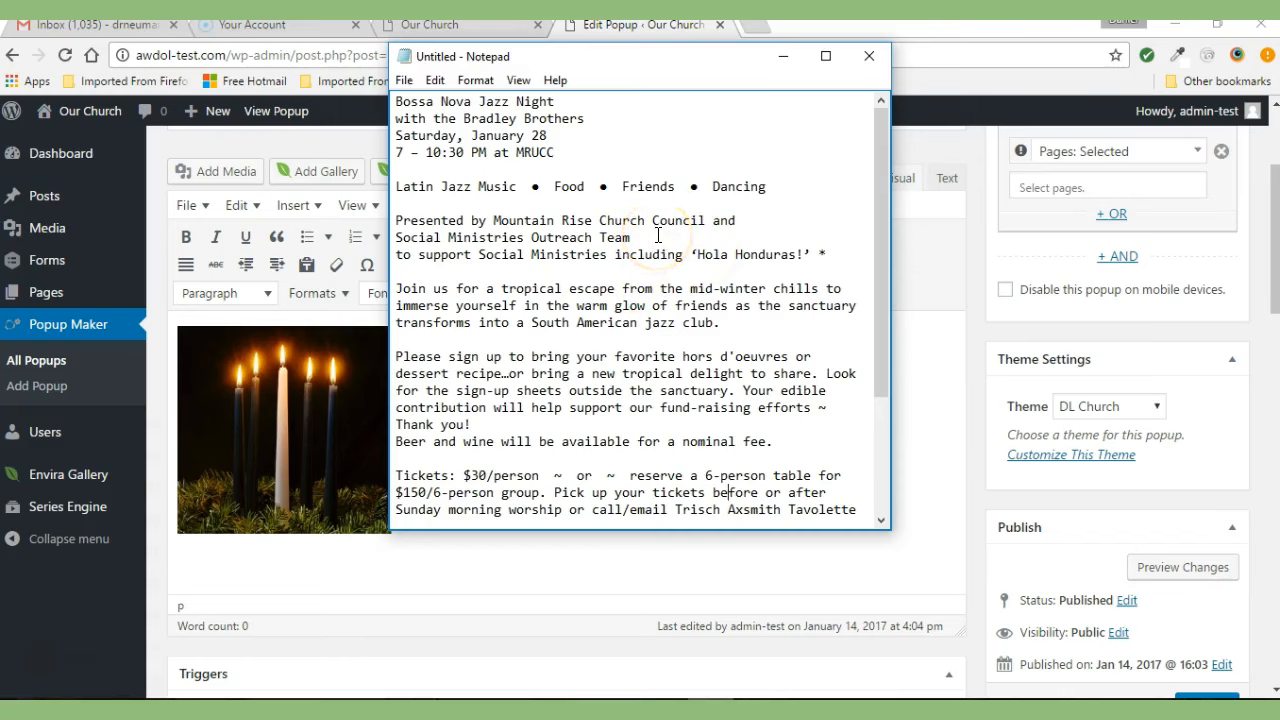
left_click(783, 56)
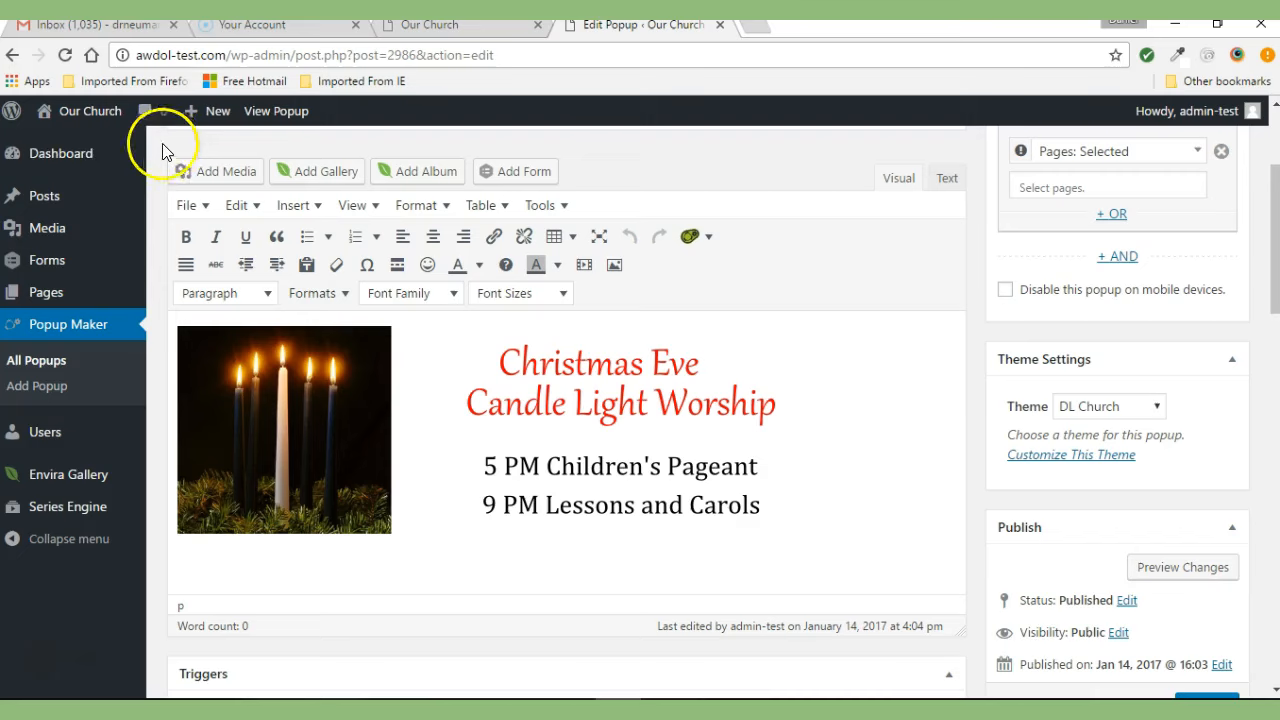
Step: Create a new page on the church site titled Jazz Festival
mouse_move(106, 160)
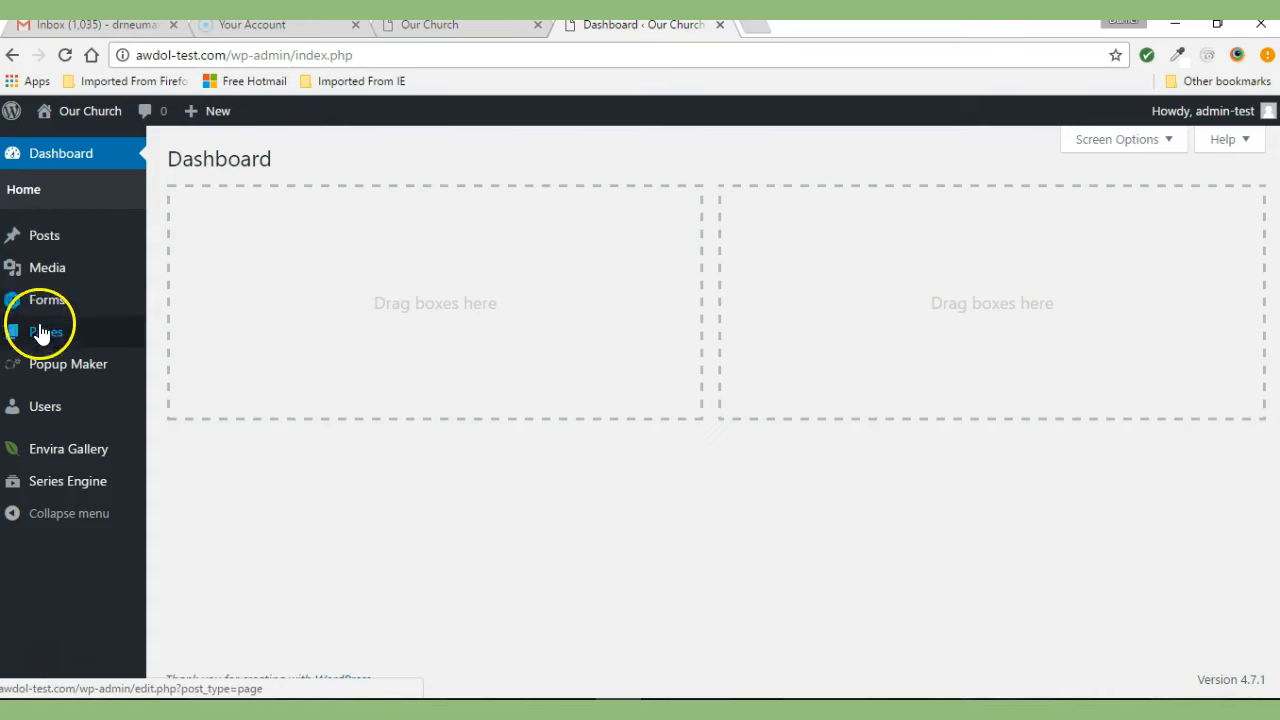
mouse_move(45, 341)
left_click(183, 334)
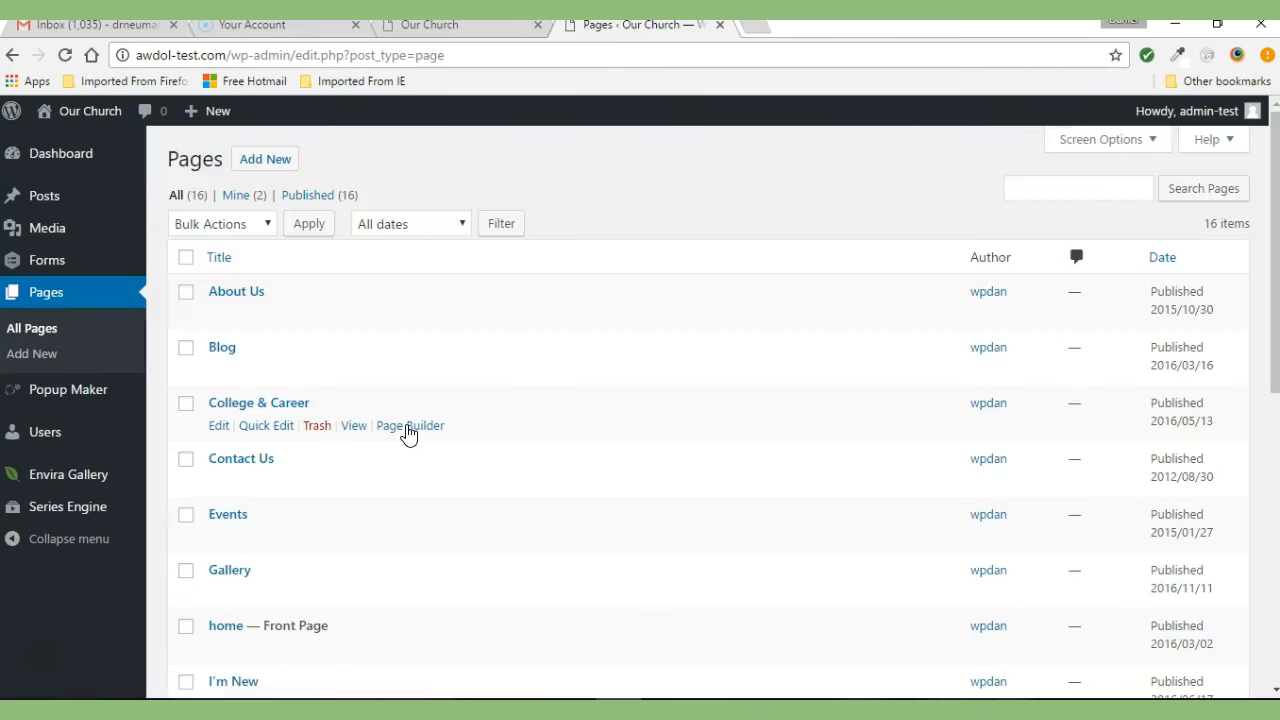
left_click(378, 420)
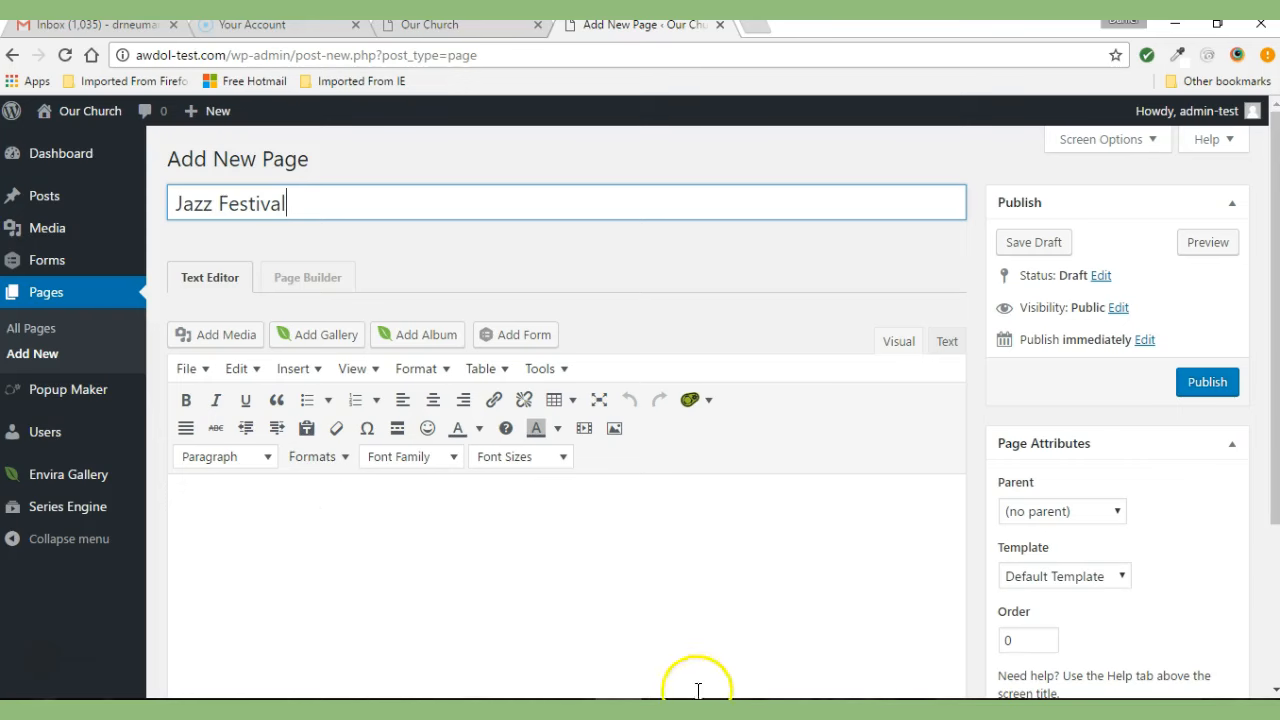
Step: Switch to Notepad and copy the entire Bossa Nova Jazz Night event text
mouse_move(706, 698)
left_click(720, 668)
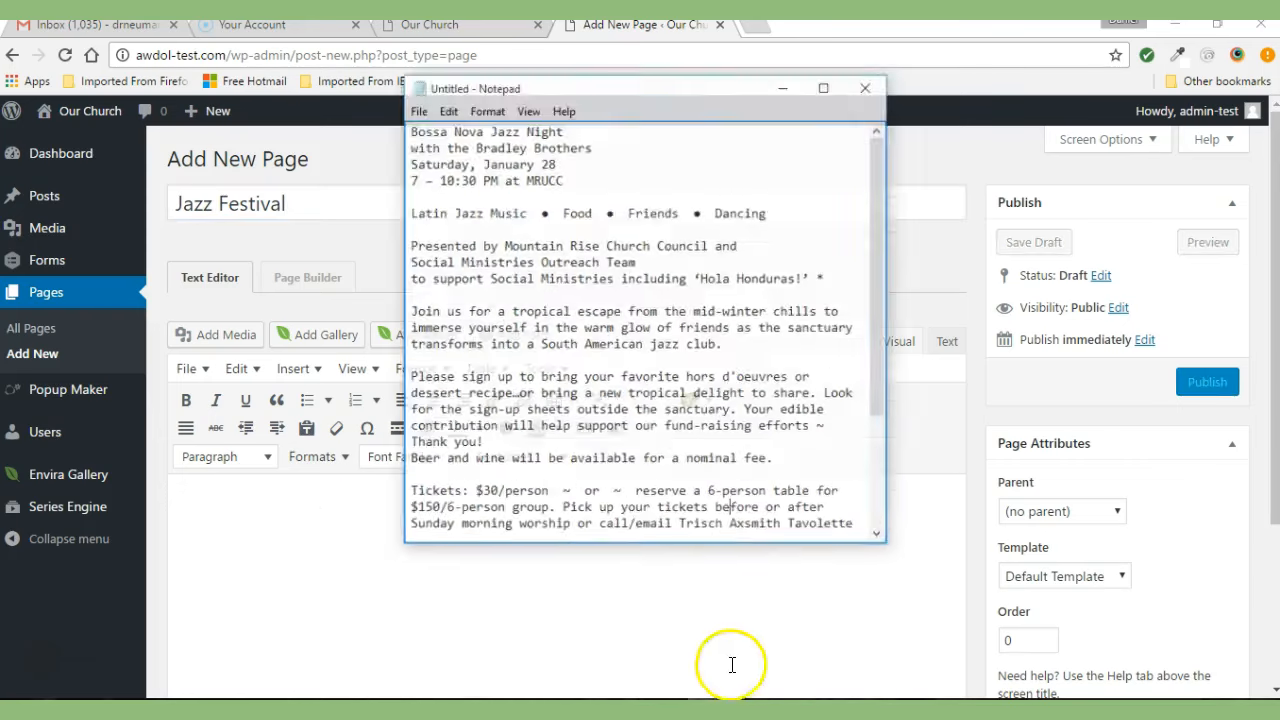
left_click_drag(885, 262, 889, 397)
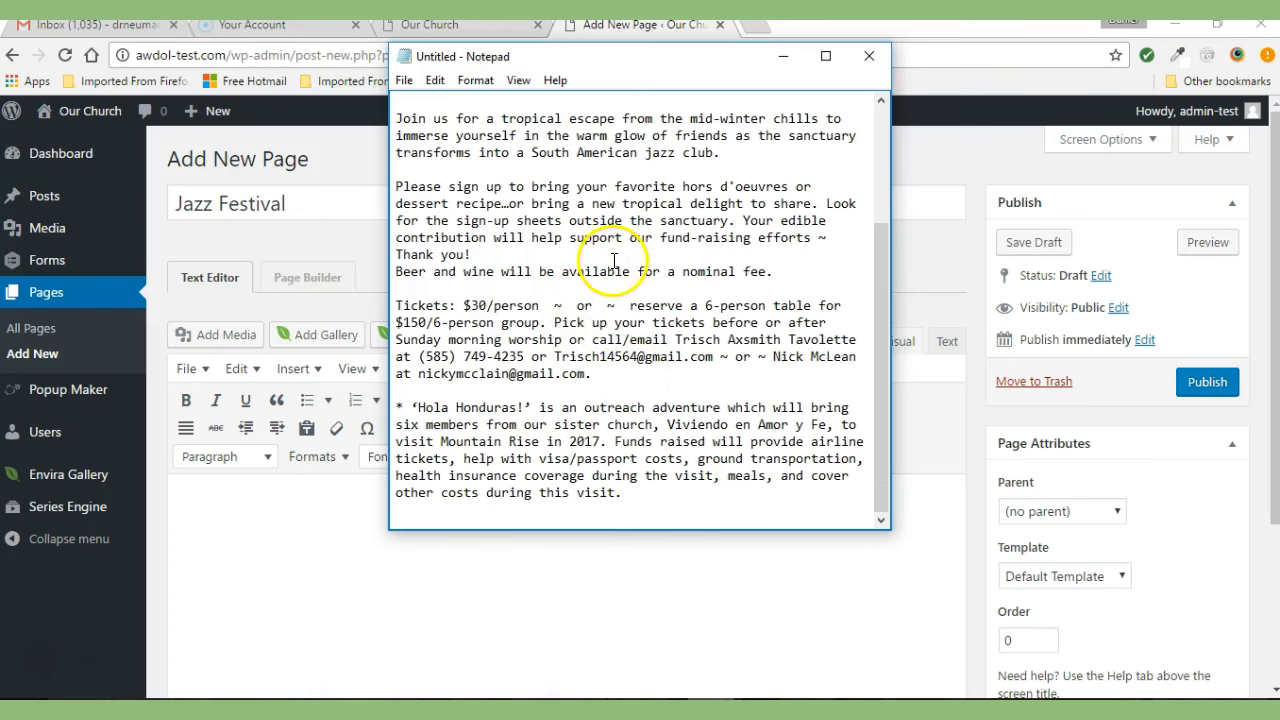
left_click_drag(622, 494, 357, 80)
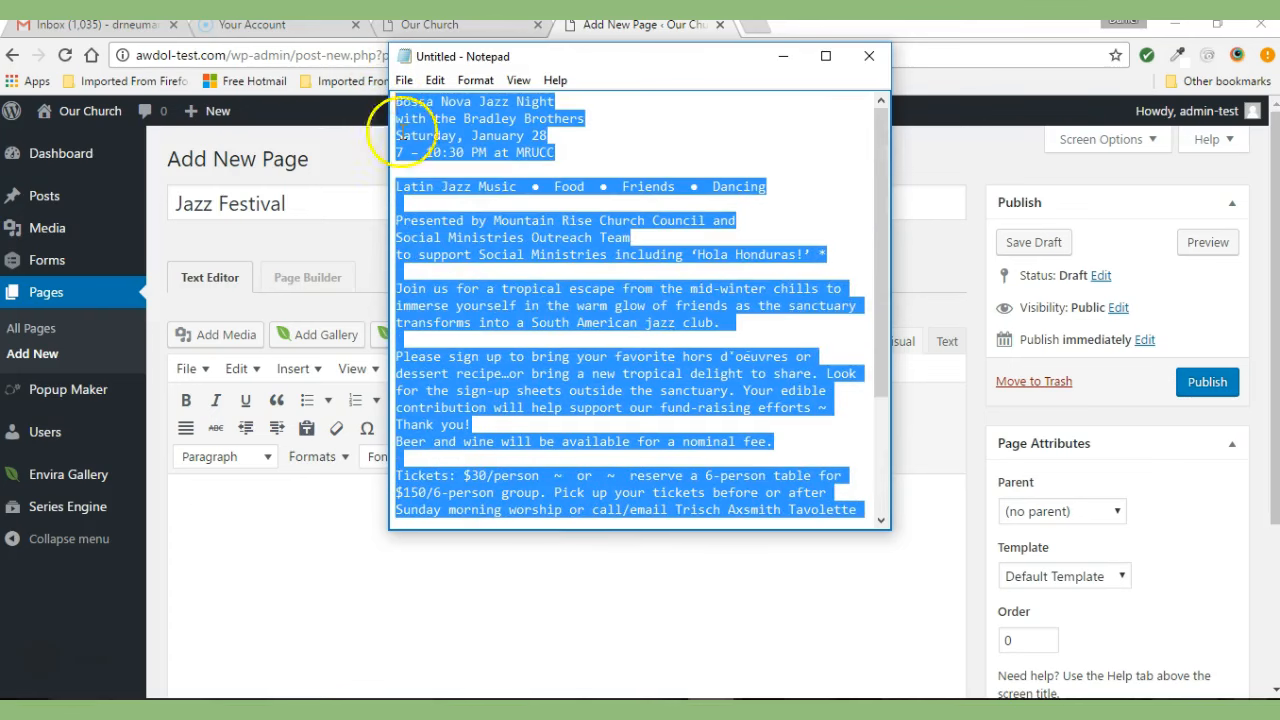
right_click(438, 128)
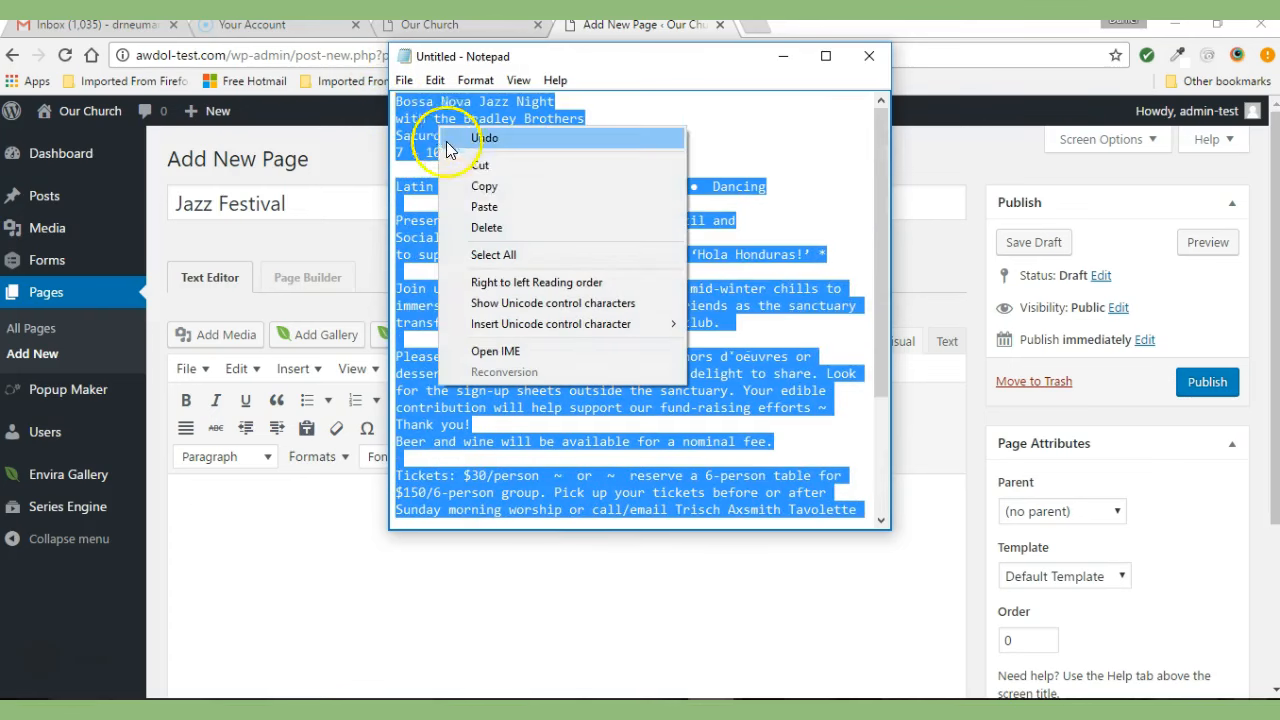
left_click(483, 186)
Step: Paste the copied jazz event text into the body of the Jazz Festival page
left_click(608, 604)
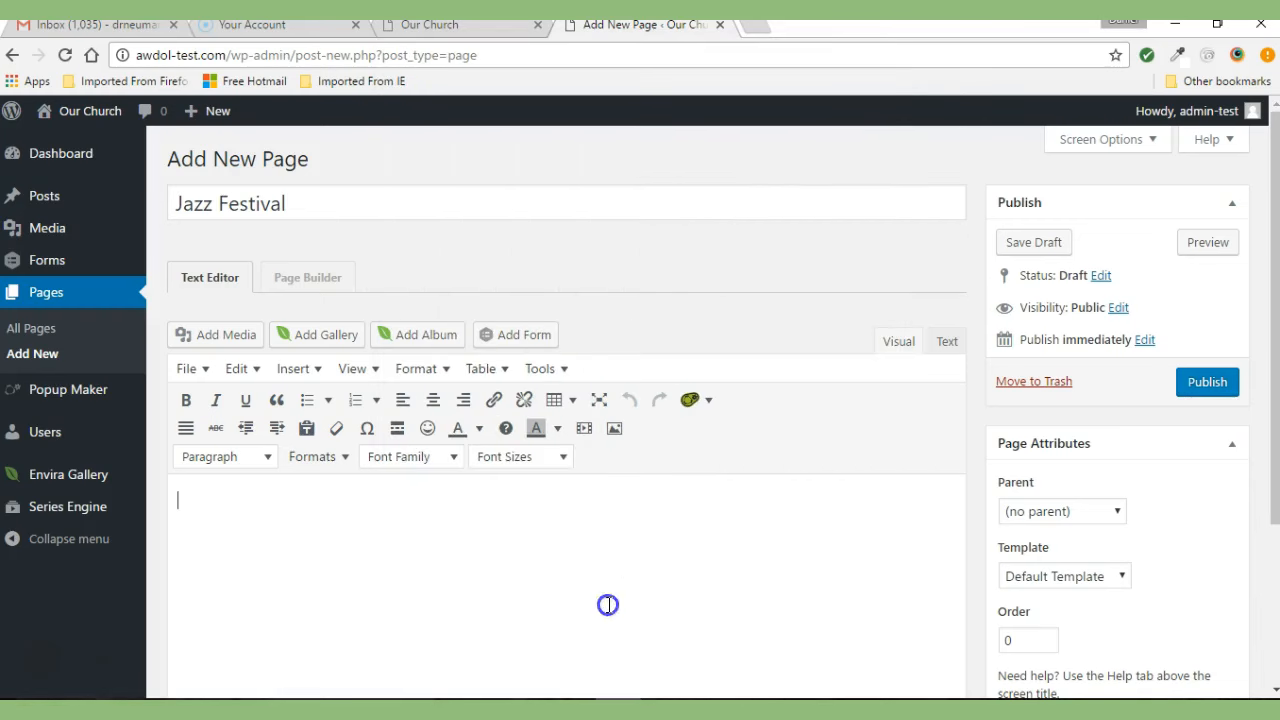
right_click(178, 497)
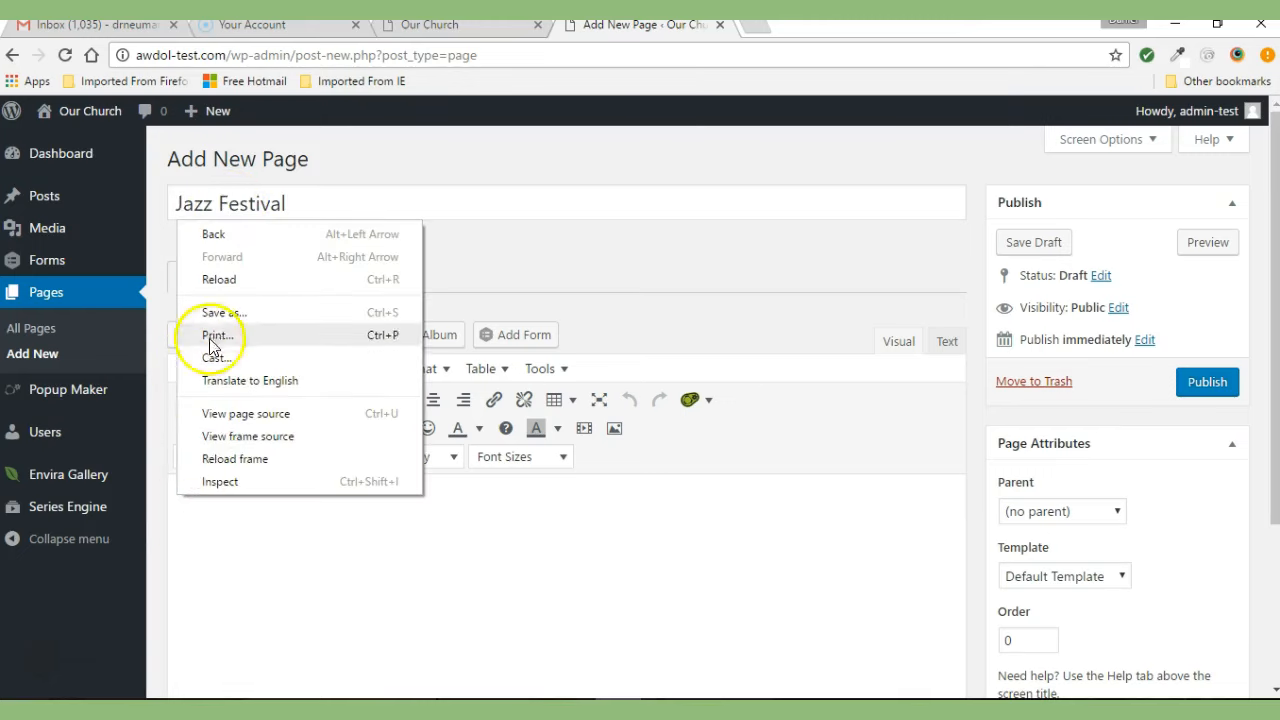
left_click(246, 549)
right_click(237, 545)
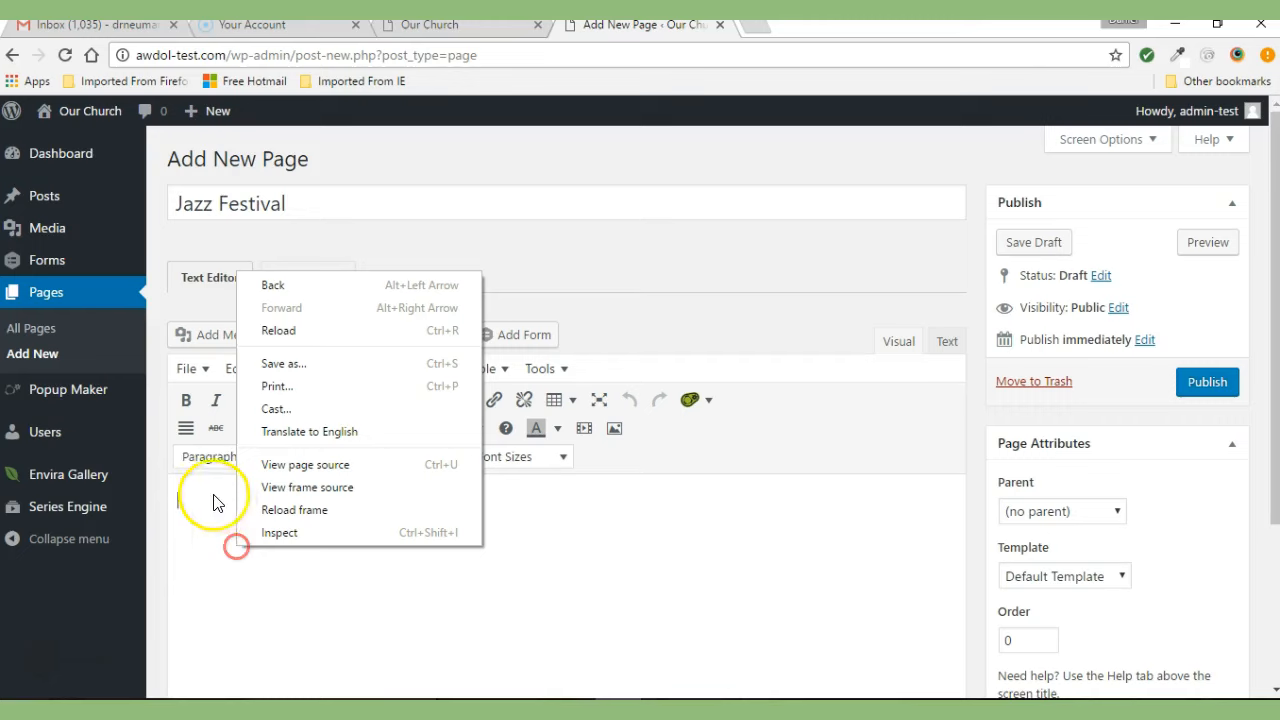
left_click(196, 519)
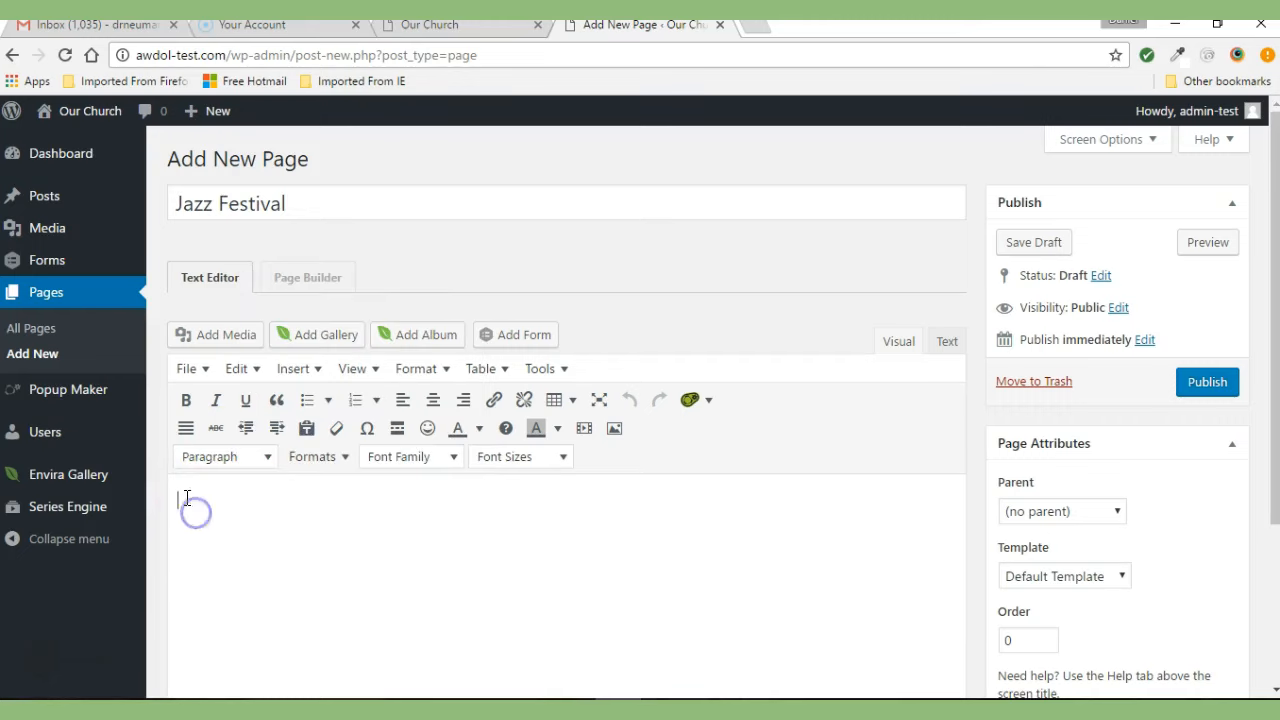
right_click(183, 501)
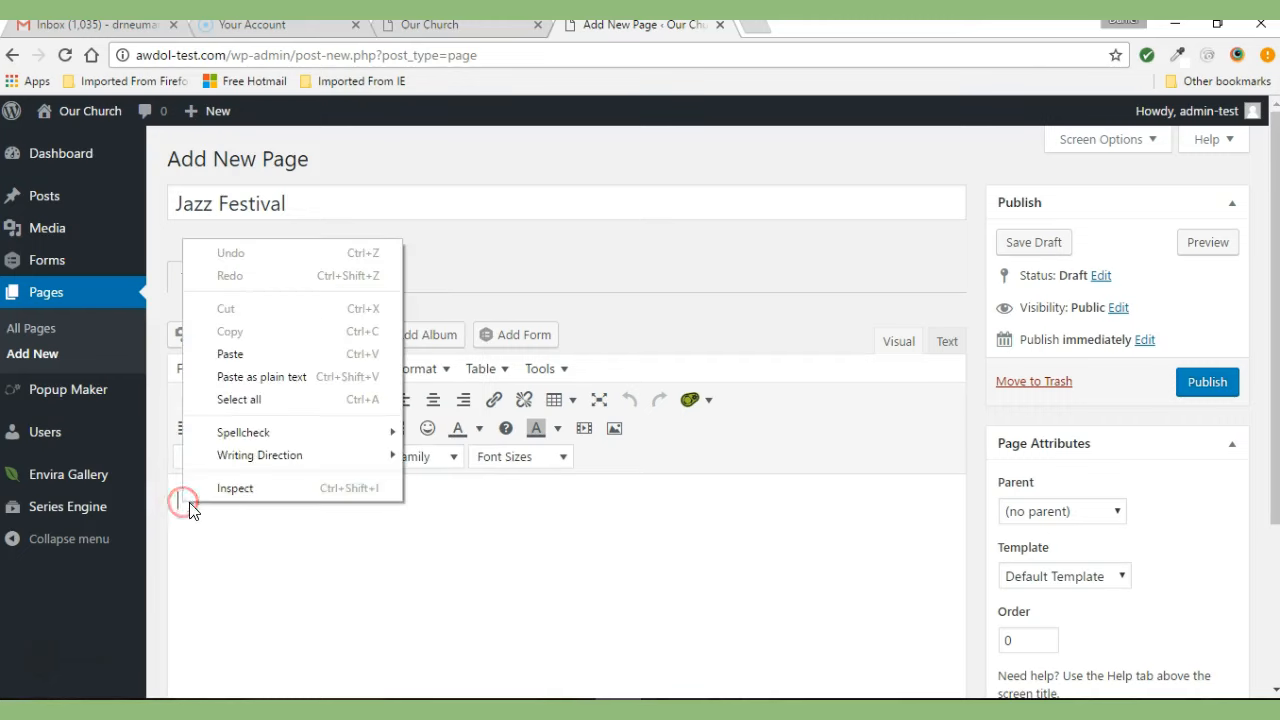
left_click(230, 352)
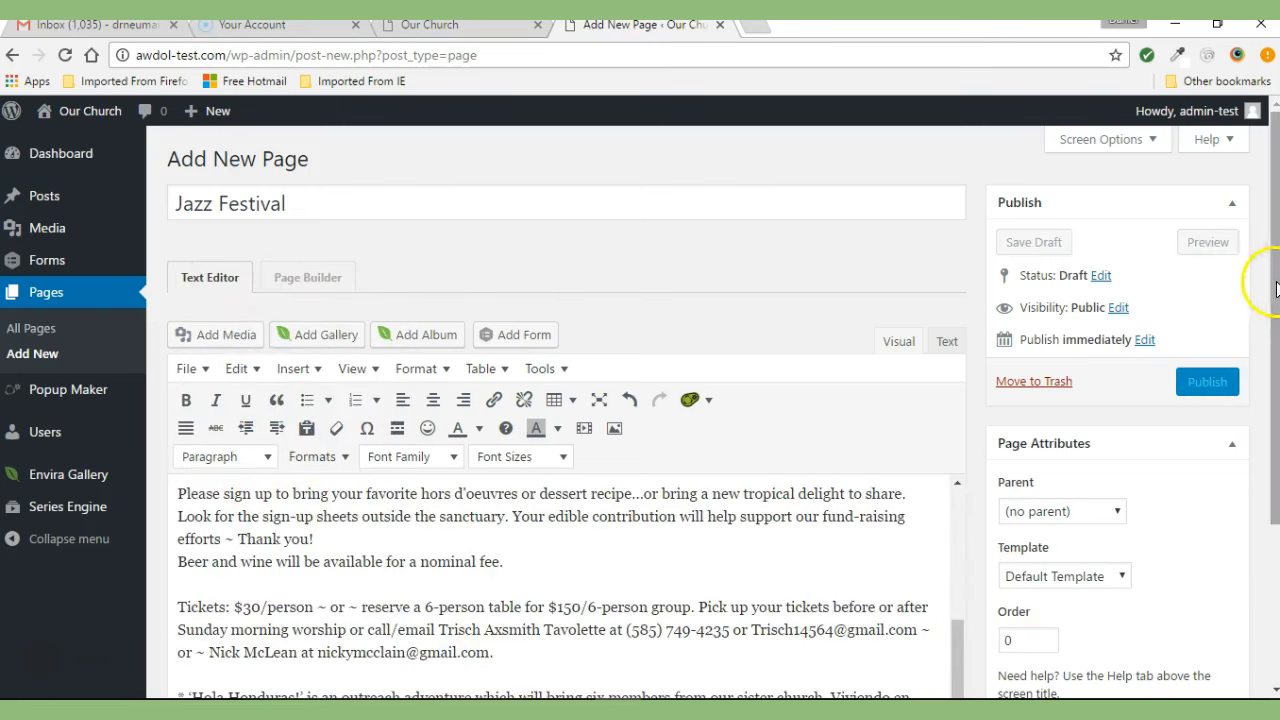
Step: Make the first two lines of the page text, the Bossa Nova Jazz Night title and band line, bold
scroll(1274, 294, "down", 2)
scroll(1226, 440, "down", 2)
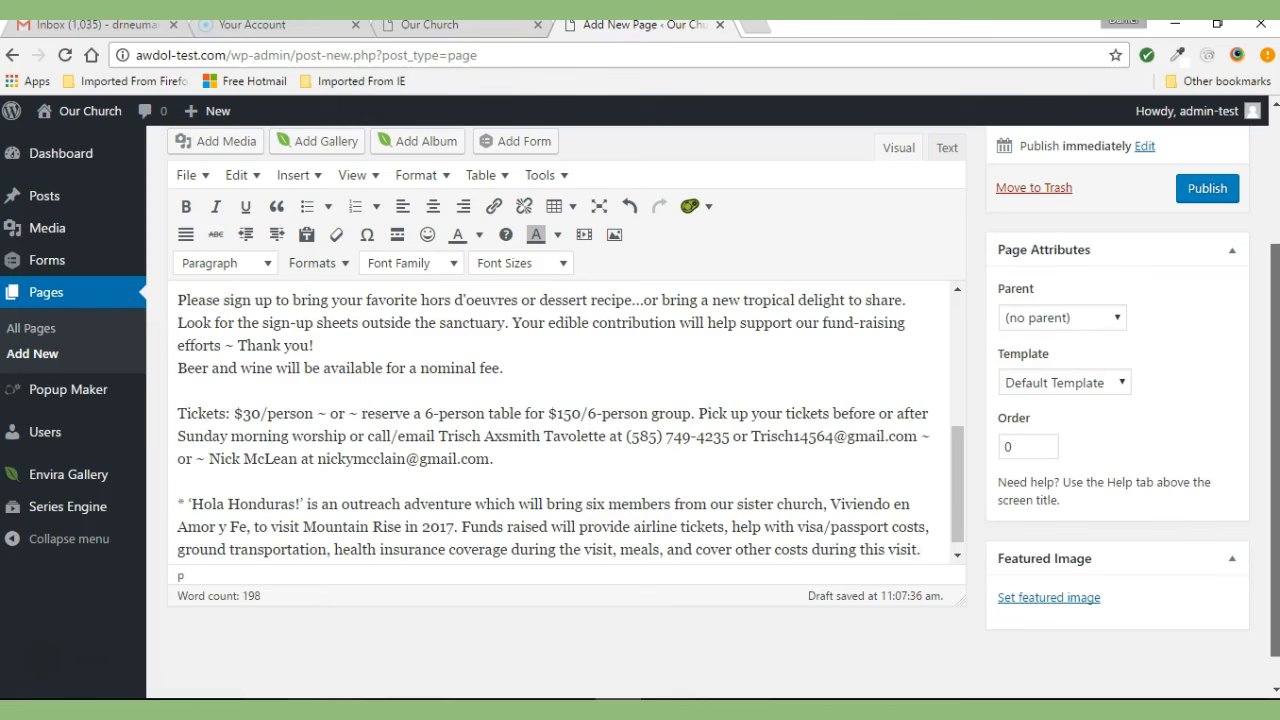
left_click_drag(951, 500, 968, 358)
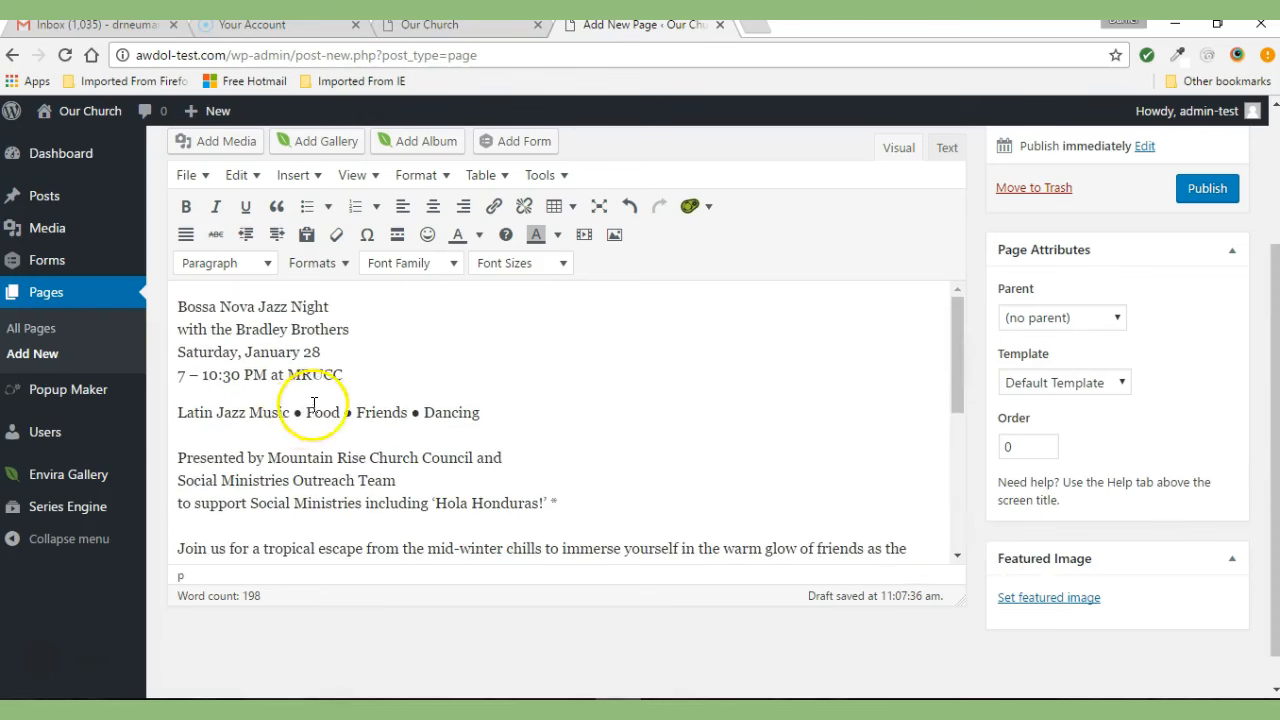
left_click(353, 328)
left_click_drag(305, 337, 197, 309)
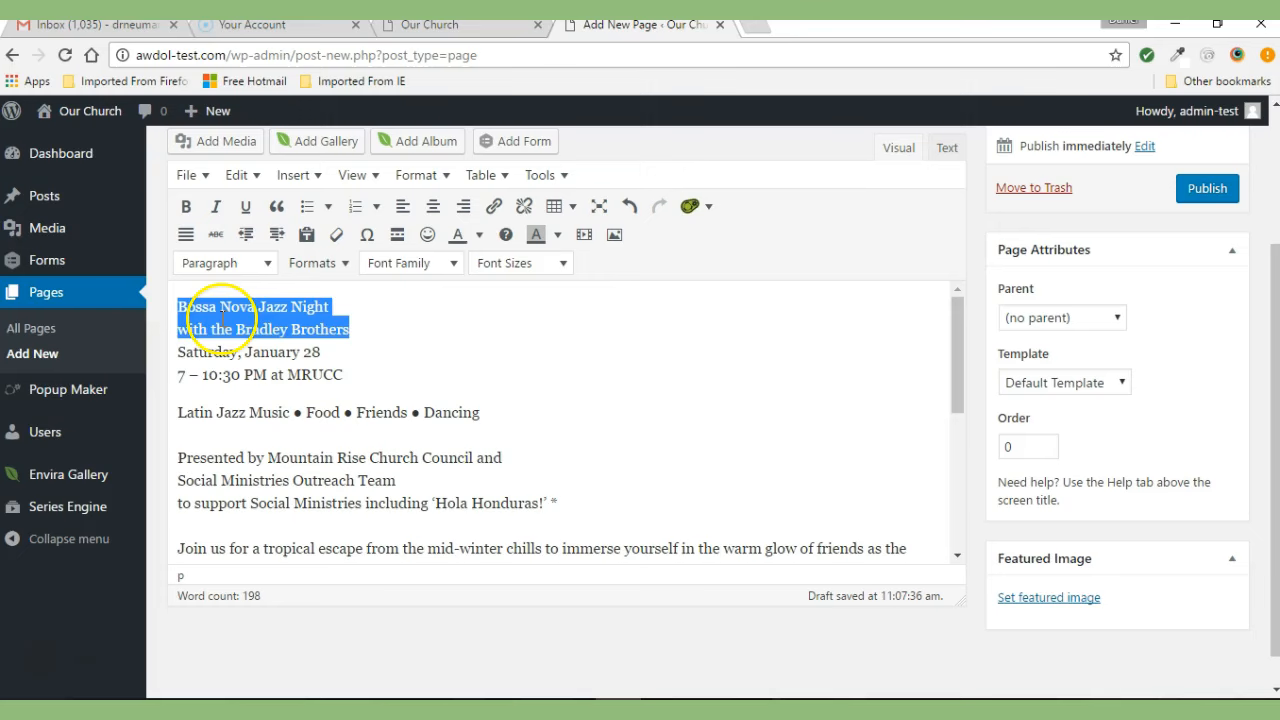
left_click(185, 208)
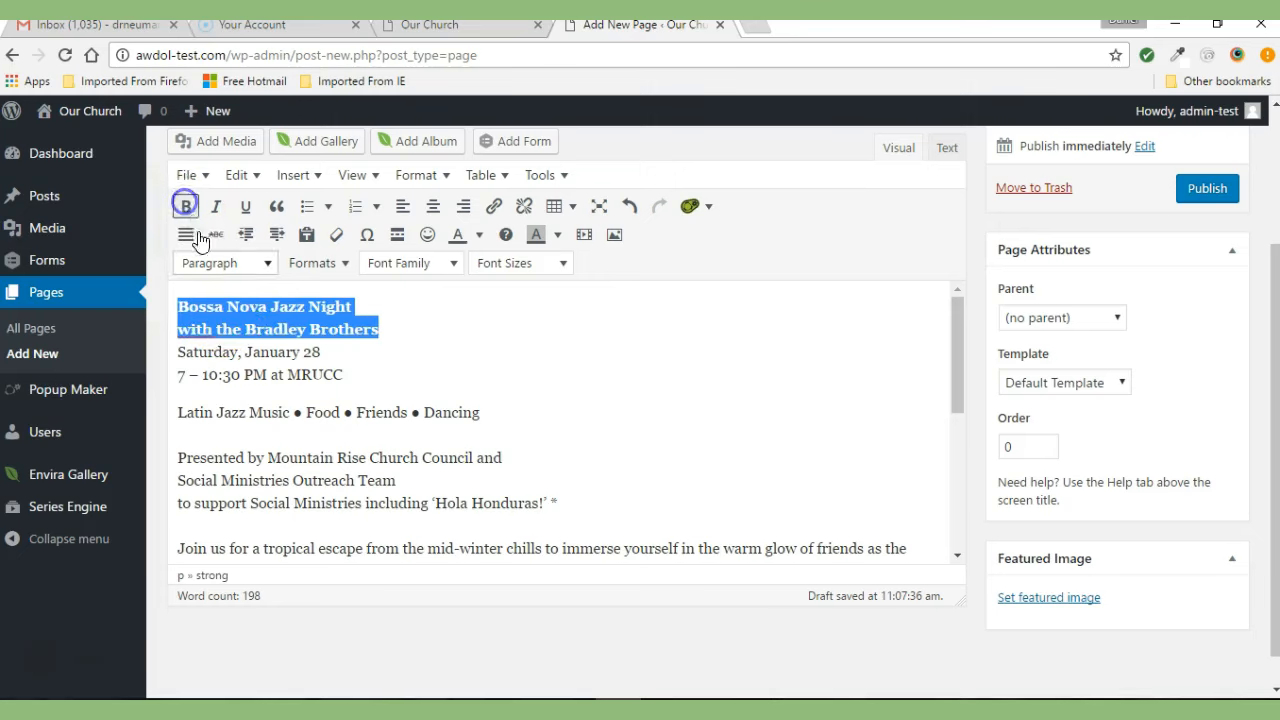
left_click(248, 352)
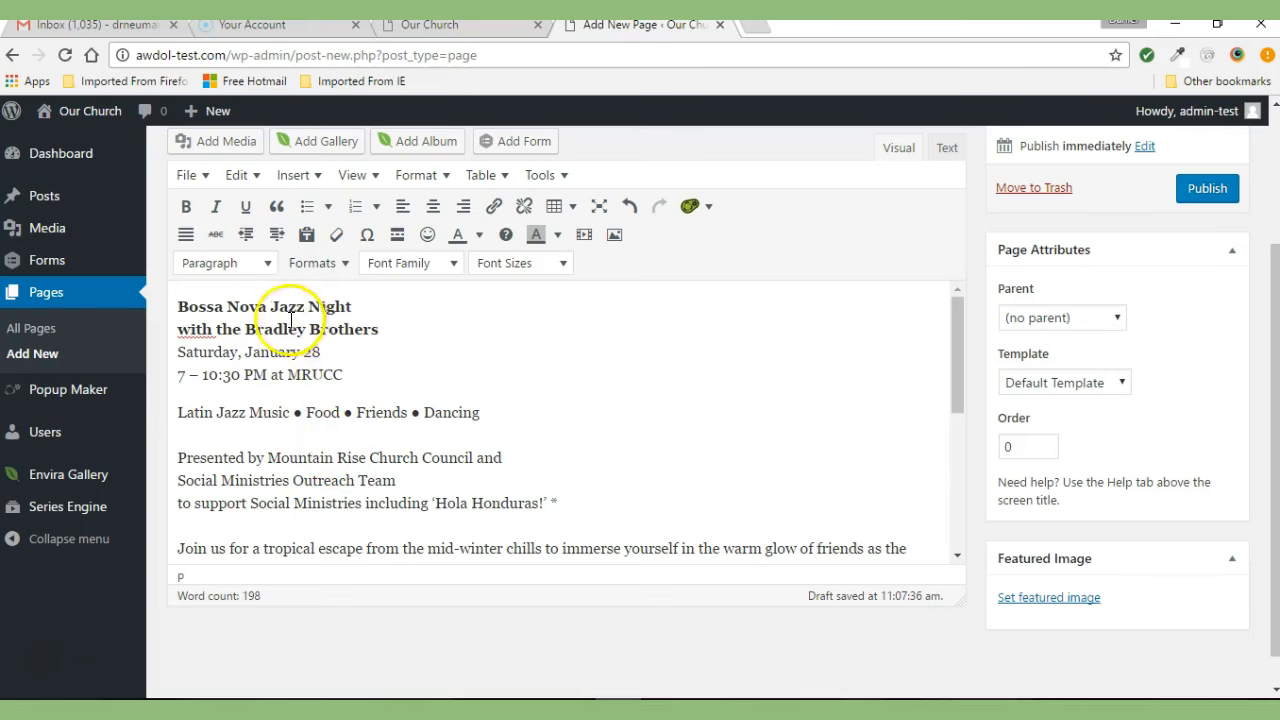
Step: Enlarge the bold title and band lines to 18pt and insert a blank line above the Saturday, January 28 line
left_click_drag(380, 329, 228, 304)
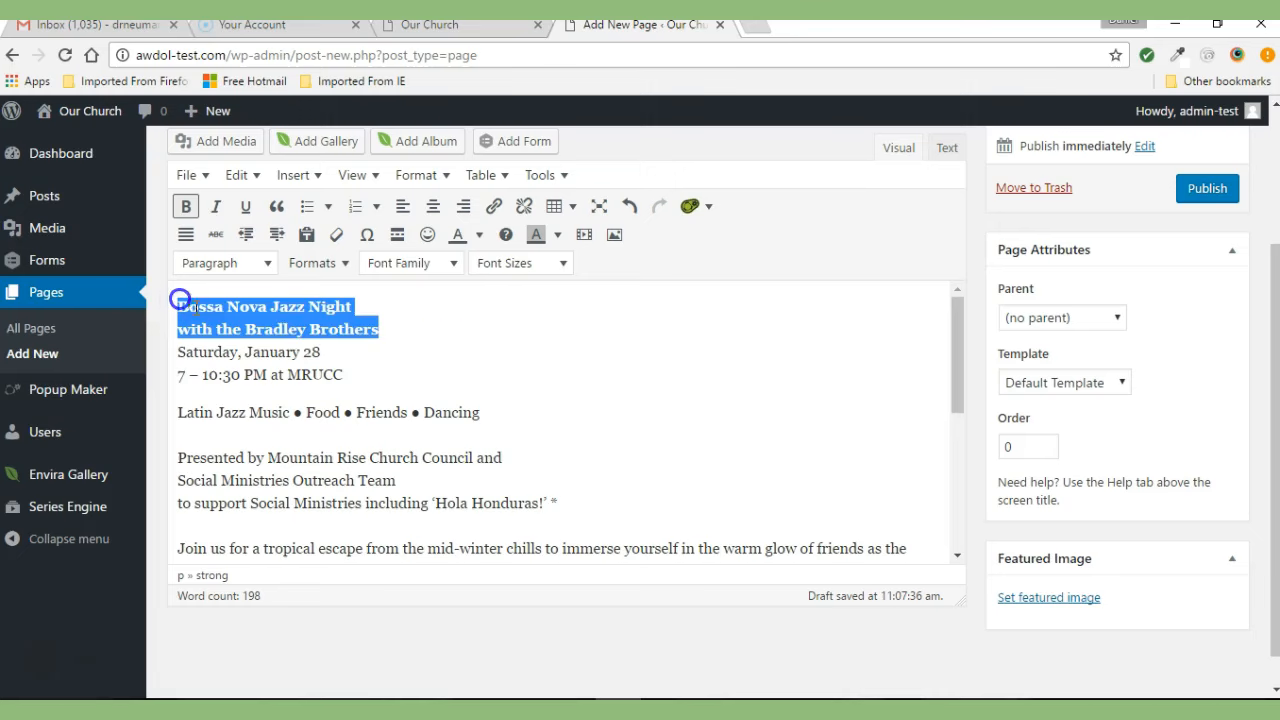
left_click(562, 266)
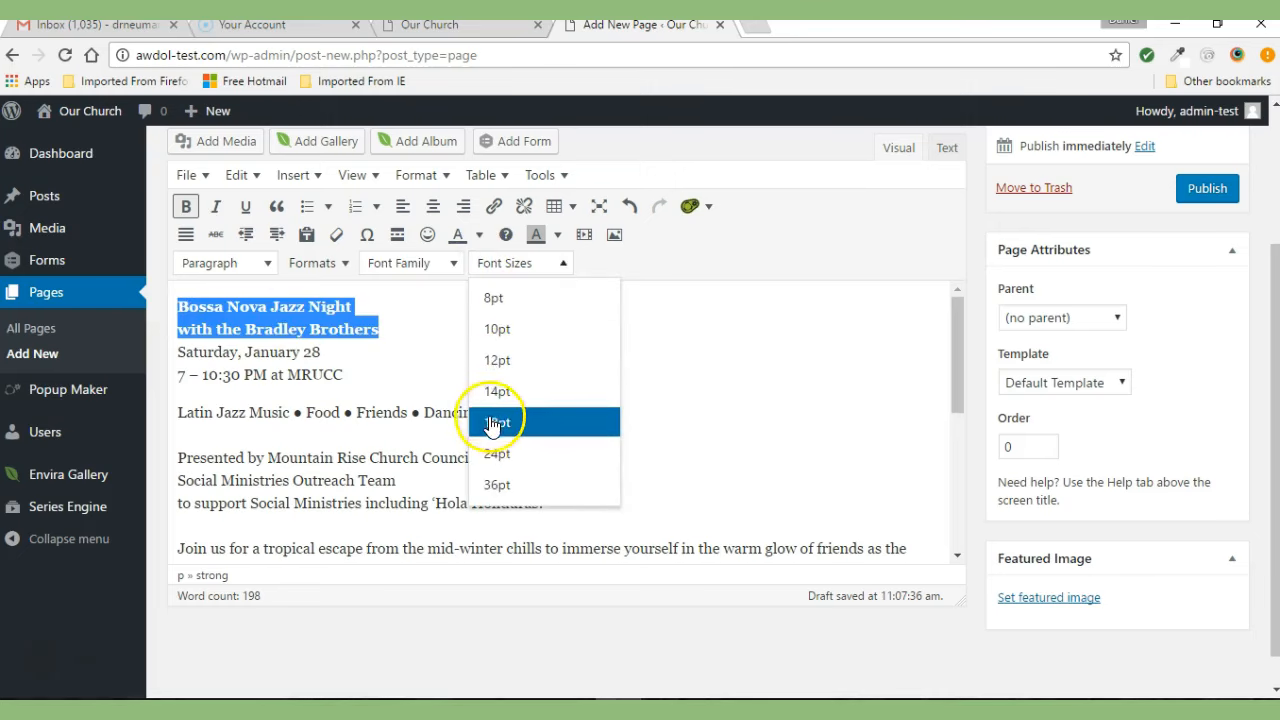
left_click(494, 423)
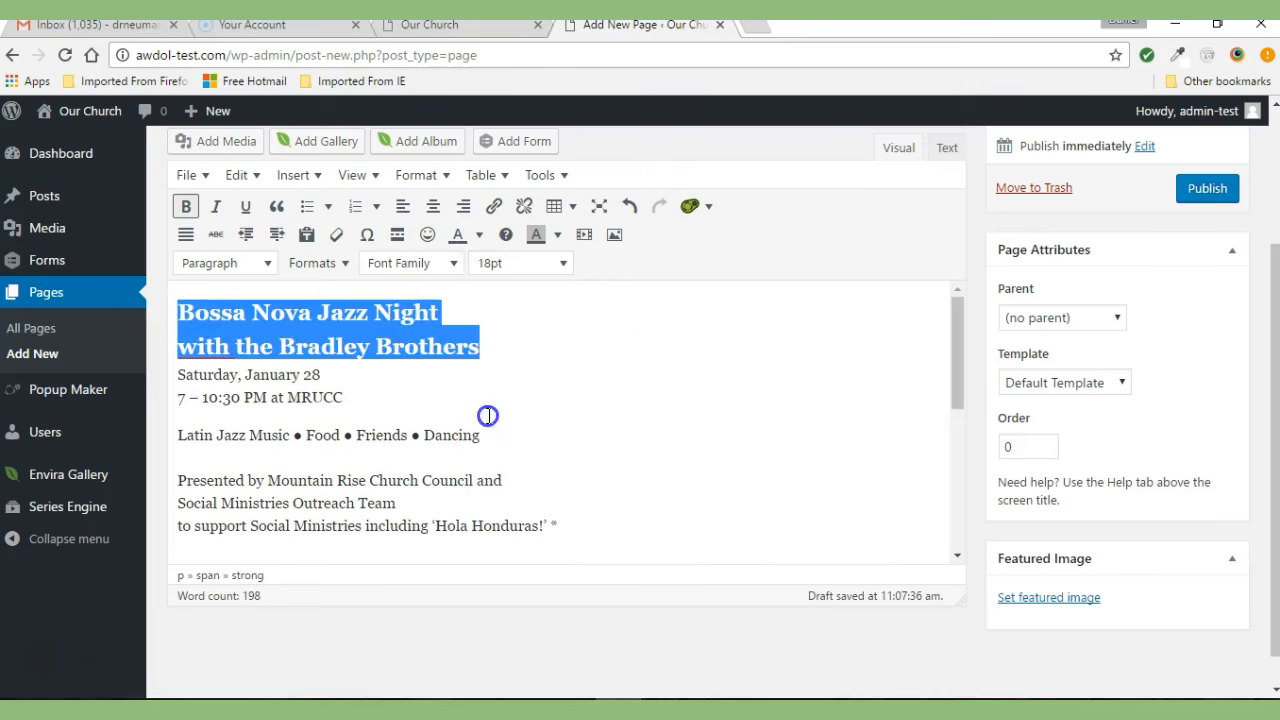
left_click(330, 312)
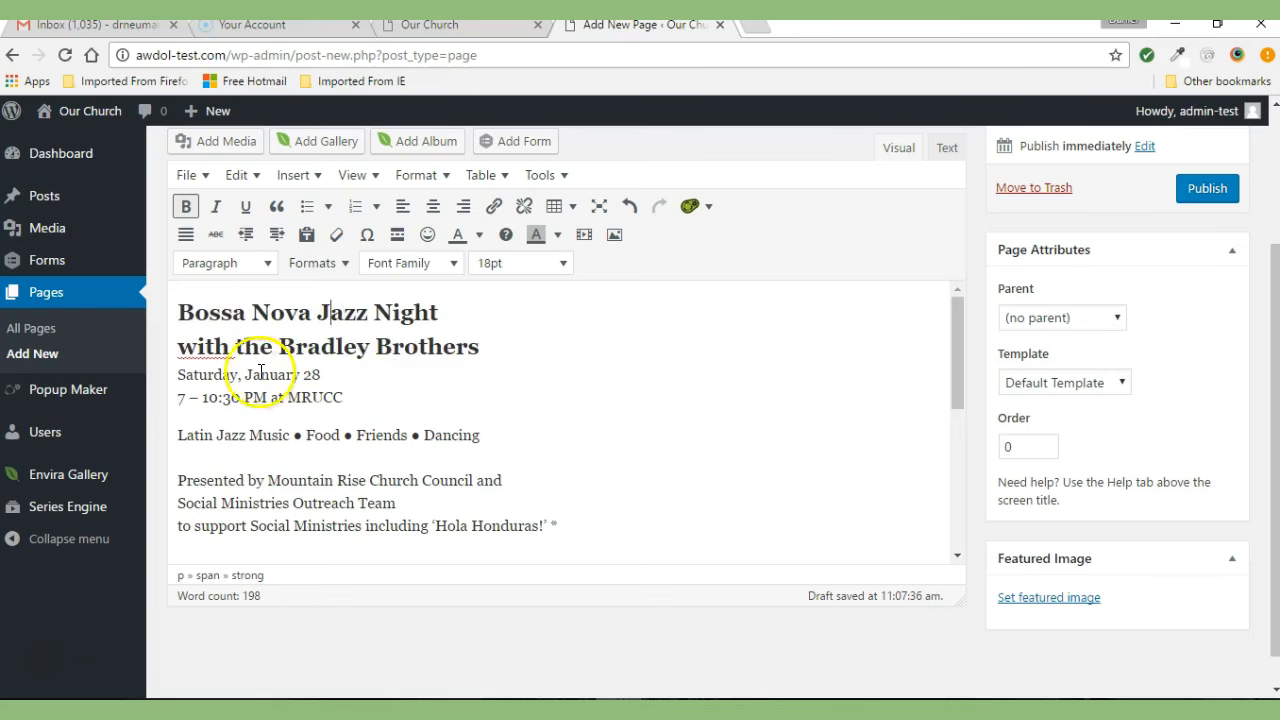
left_click(177, 375)
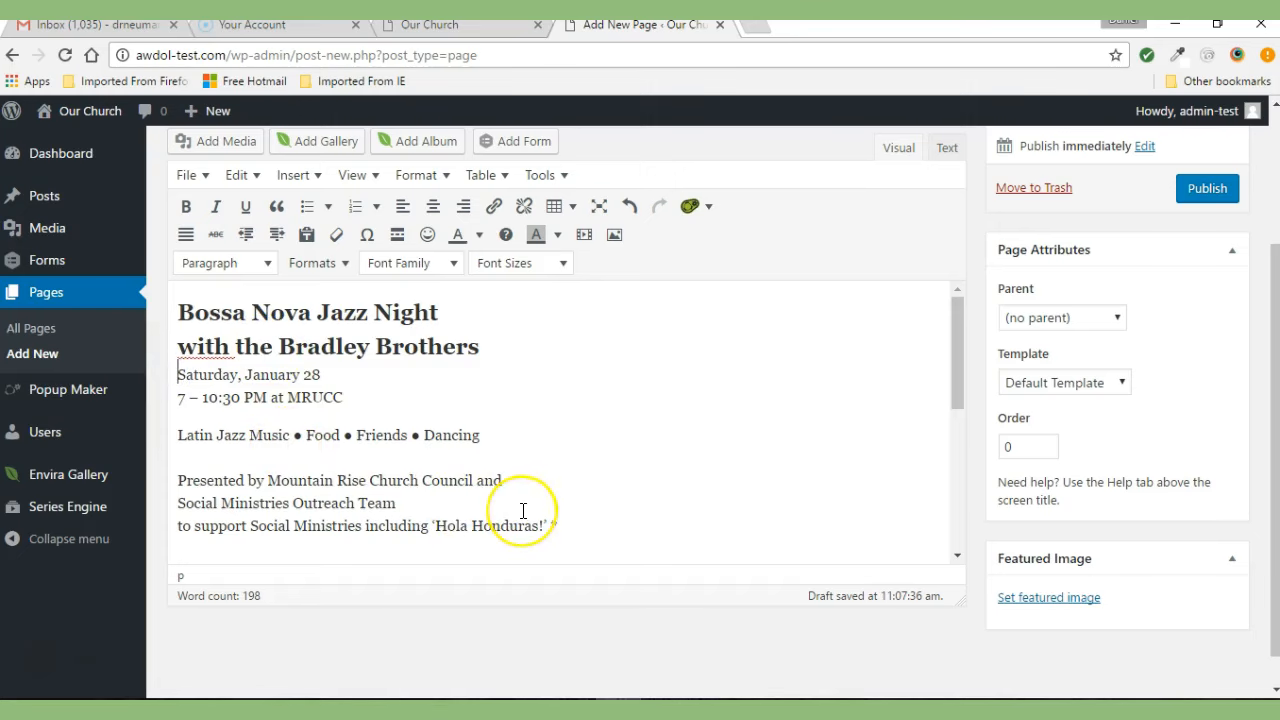
key("Return")
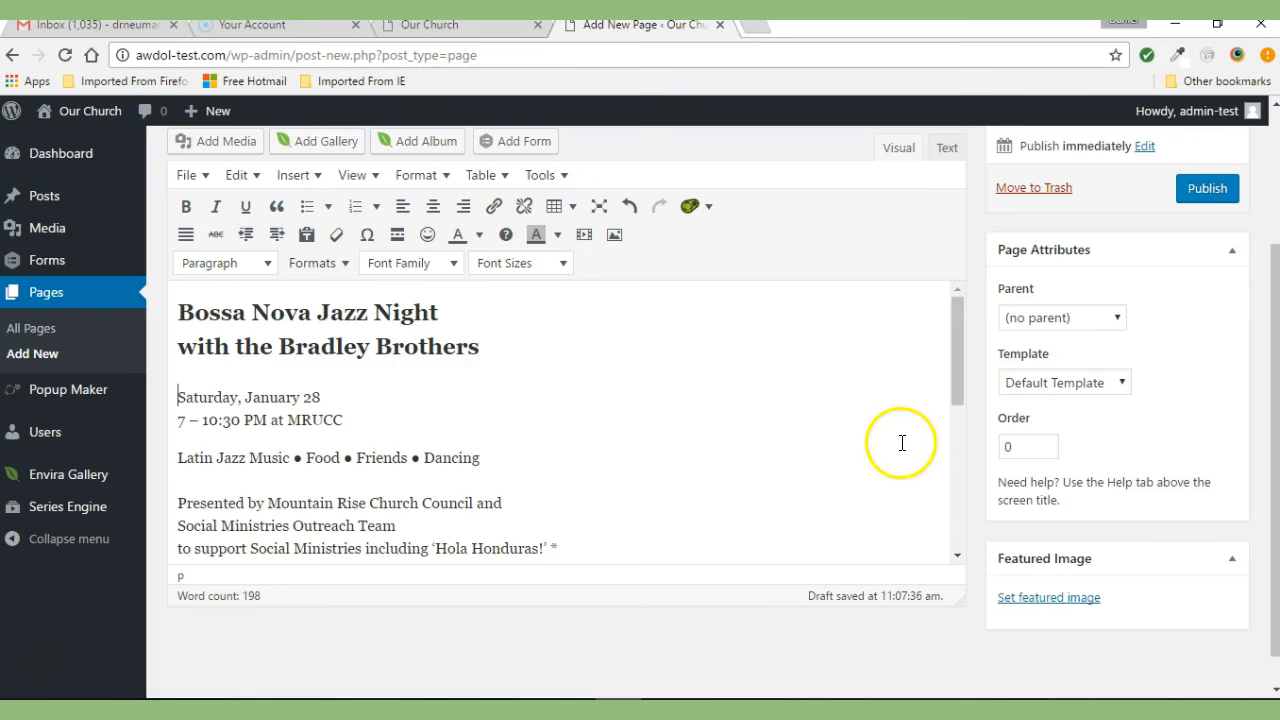
Step: Publish the Jazz Festival page and view it on the live site
scroll(905, 443, "up", 3)
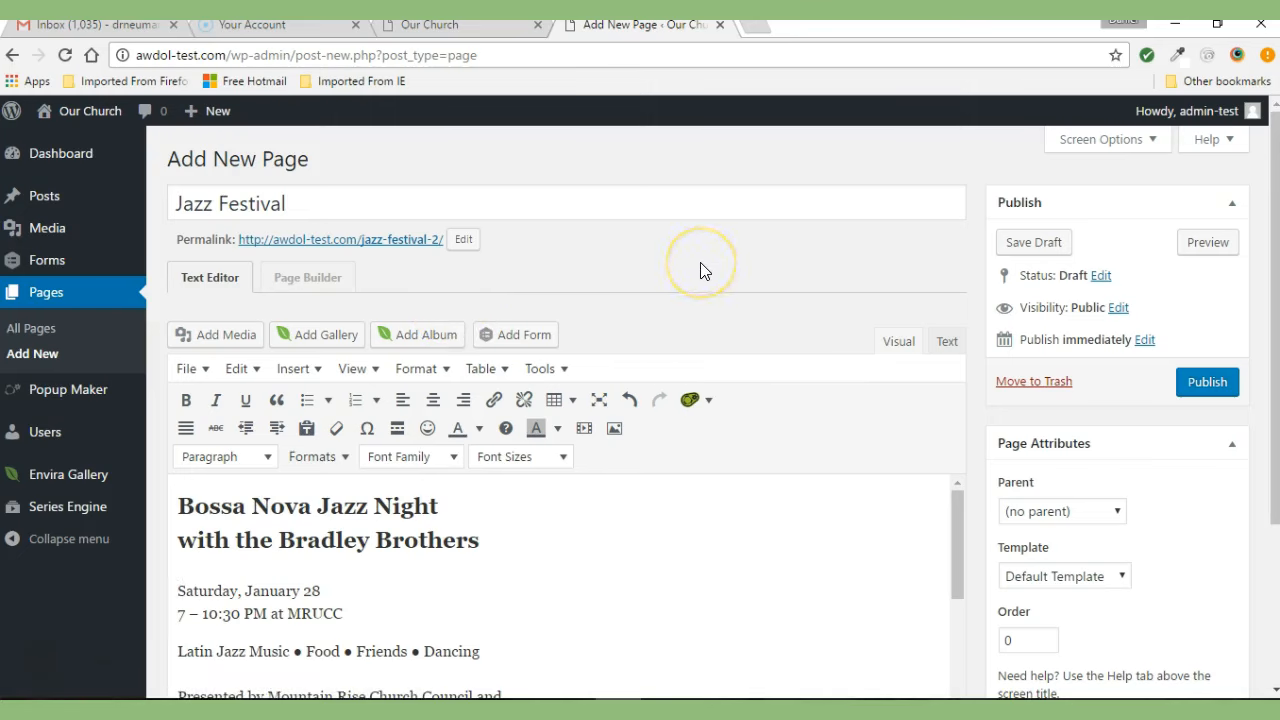
left_click(1206, 384)
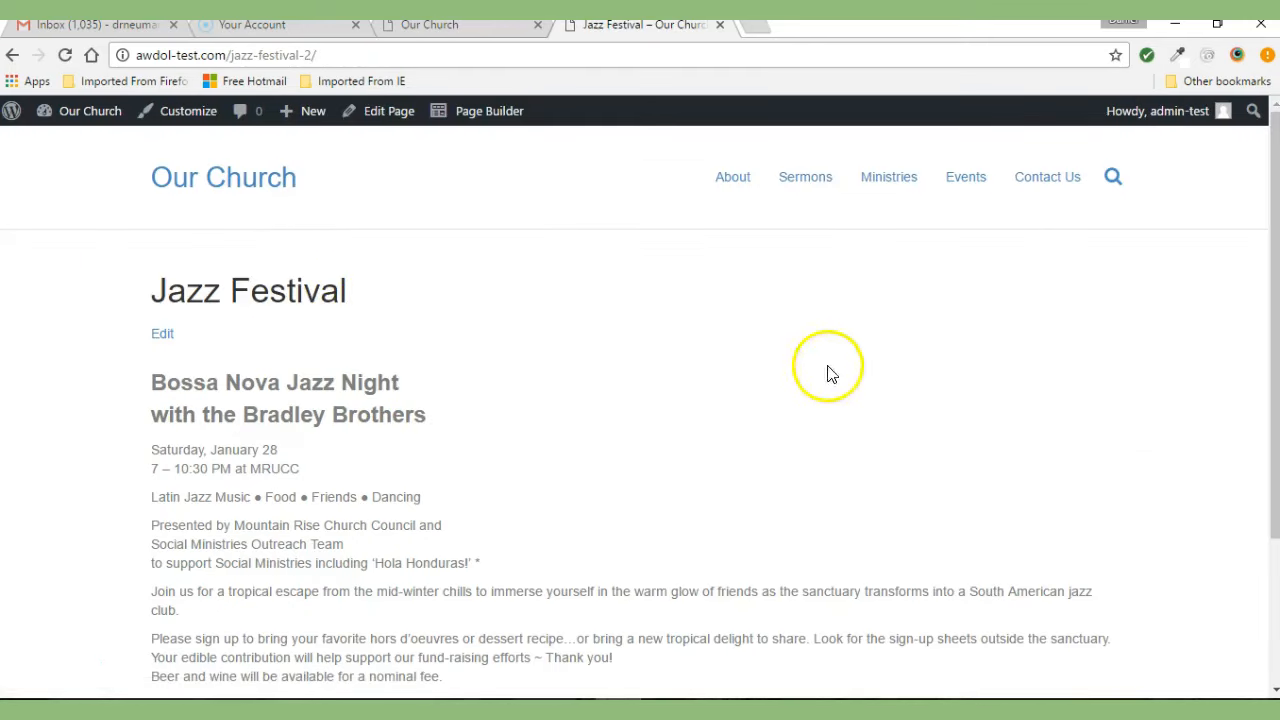
mouse_move(1275, 210)
left_mouse_down()
mouse_move(1275, 342)
mouse_move(1275, 195)
left_mouse_up()
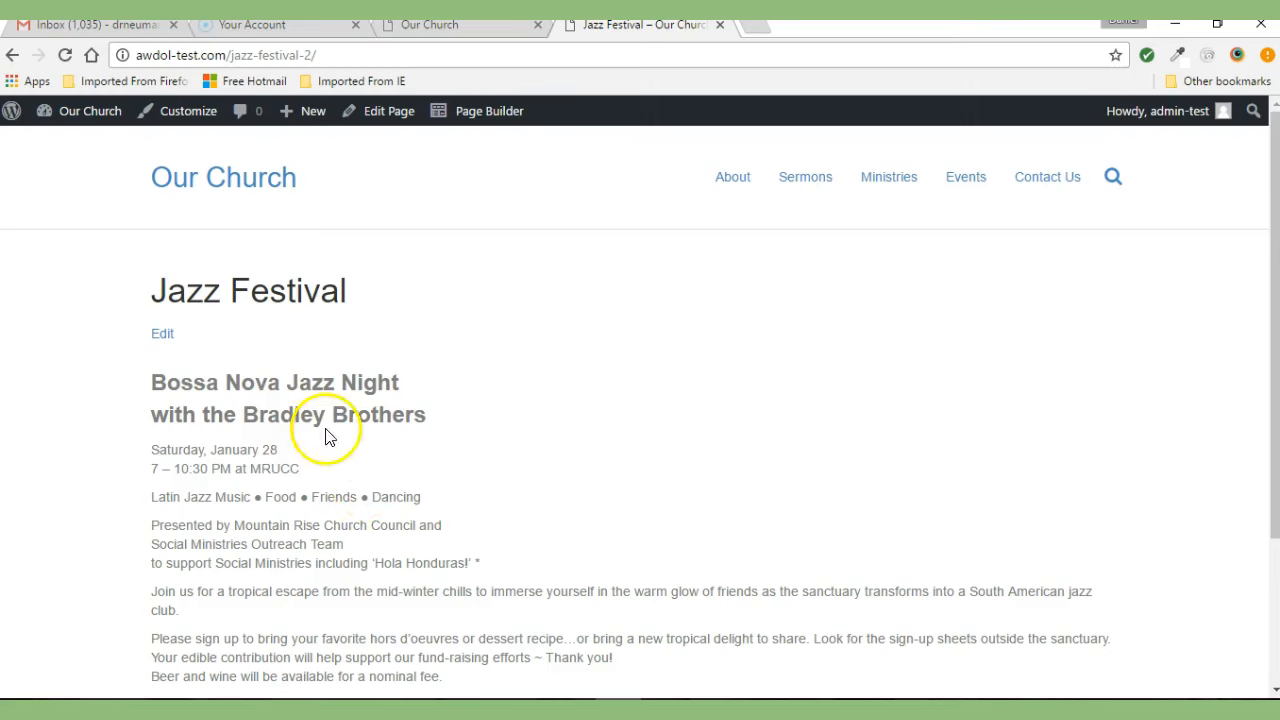
Step: Copy the web address of the published Jazz Festival page
left_click(241, 55)
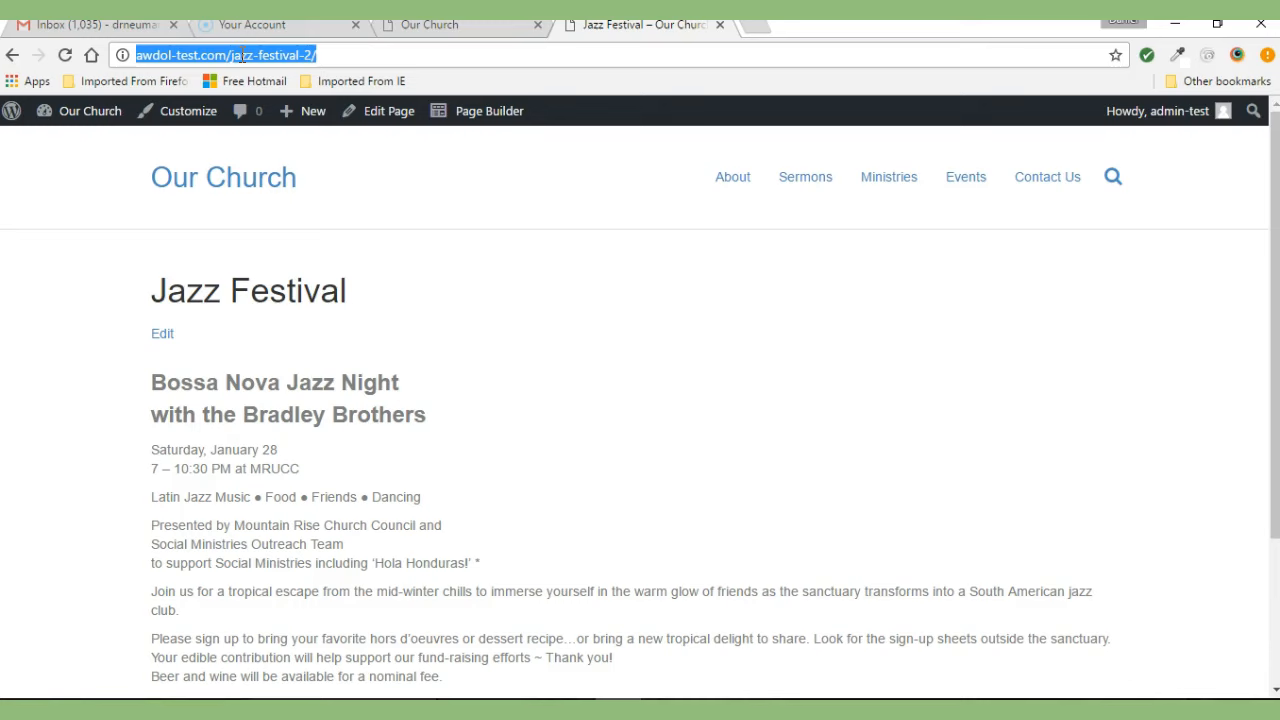
right_click(240, 58)
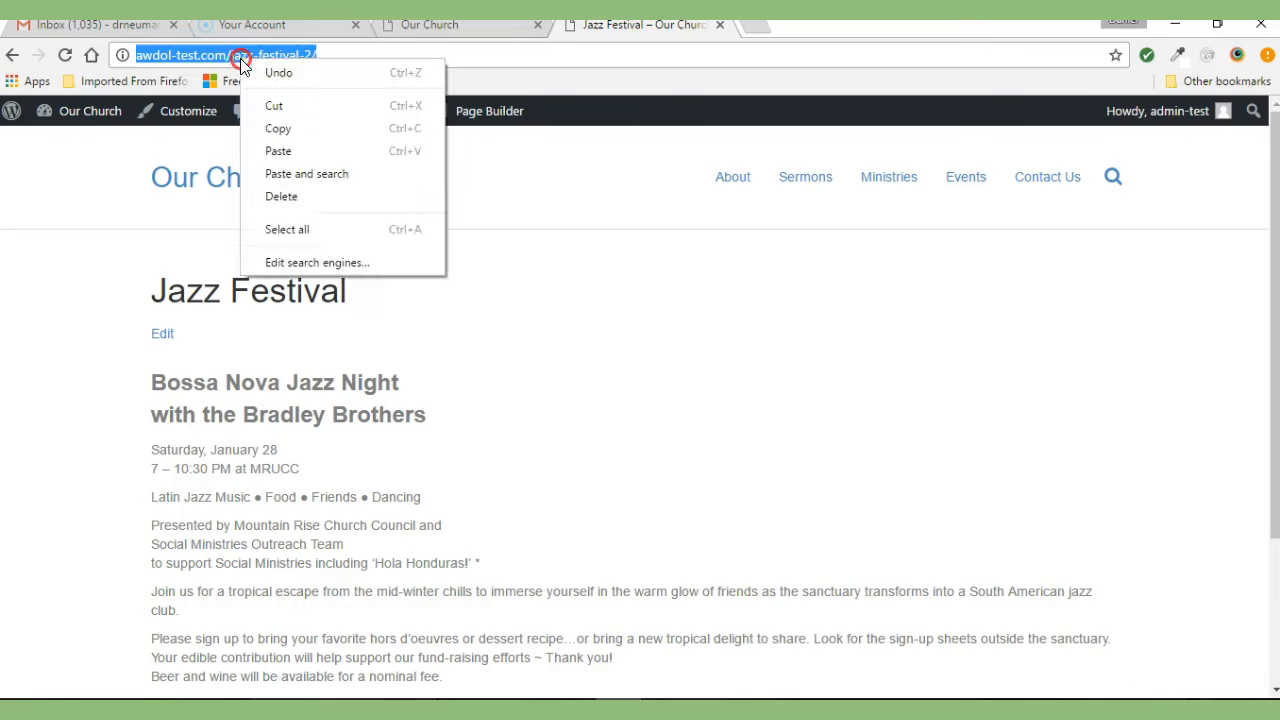
left_click(277, 128)
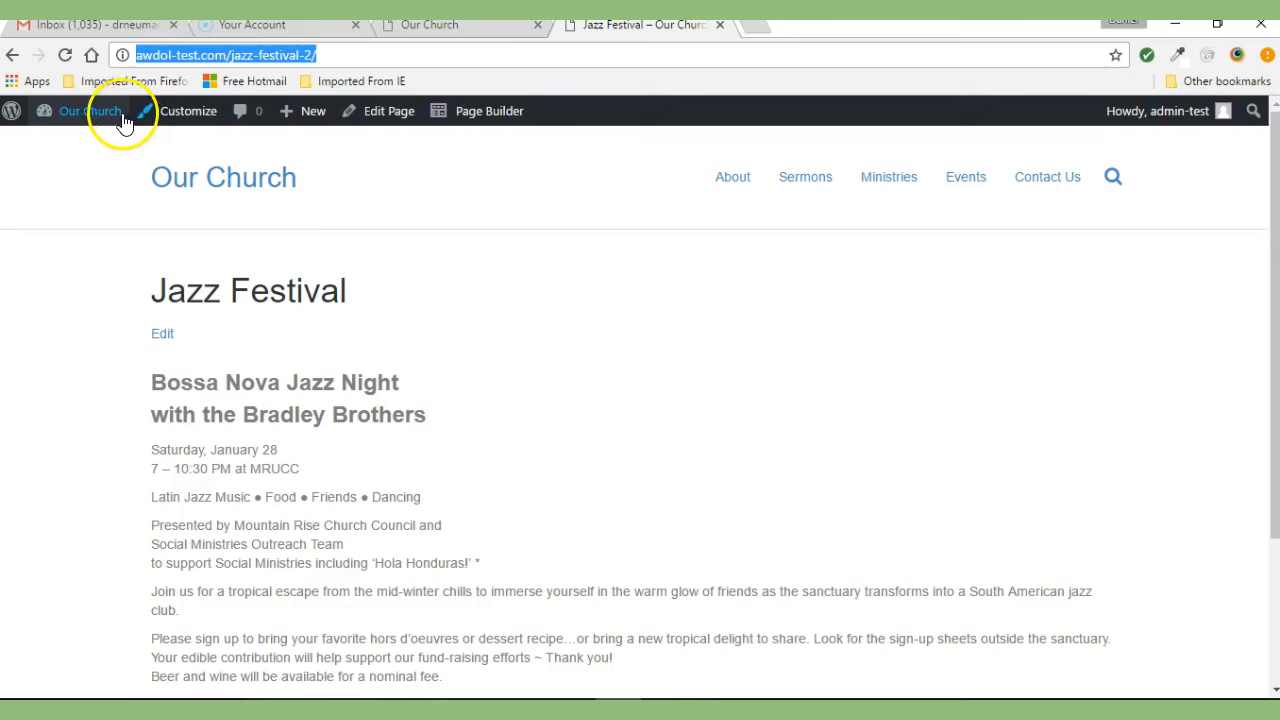
Step: Return to the site's dashboard and start a new popup named Jazz Festival
mouse_move(92, 115)
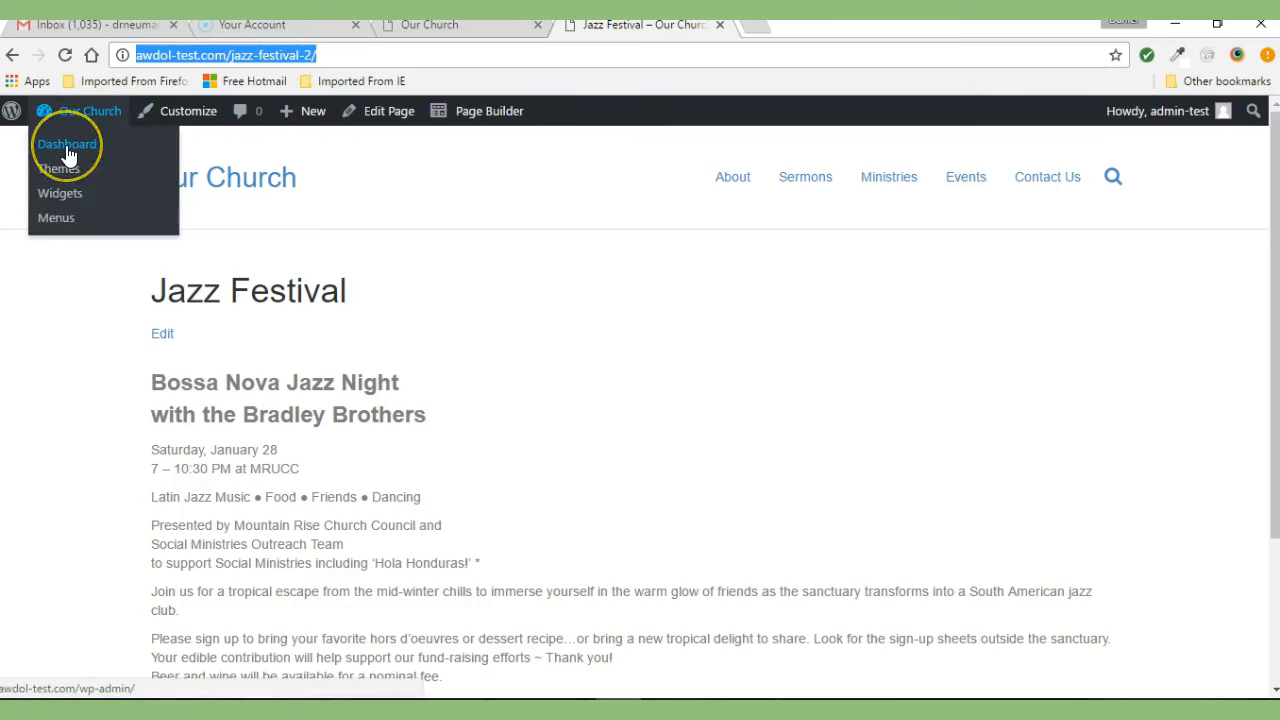
left_click(67, 147)
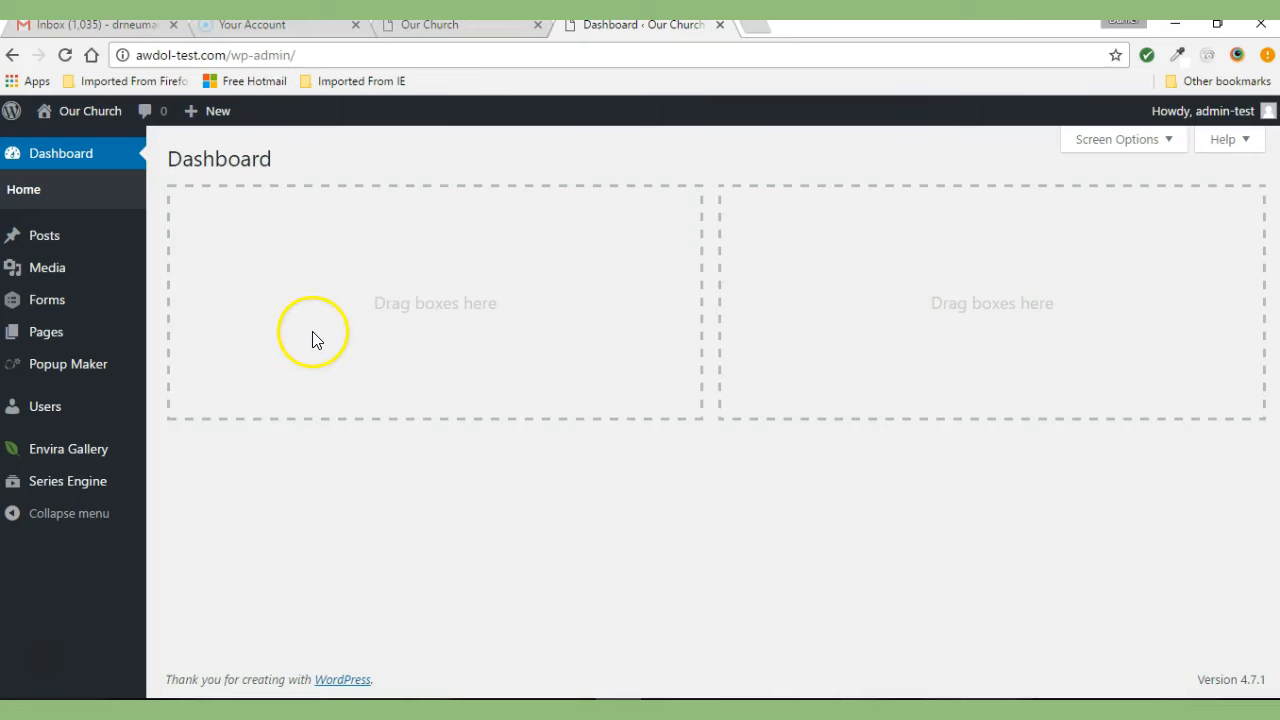
mouse_move(49, 364)
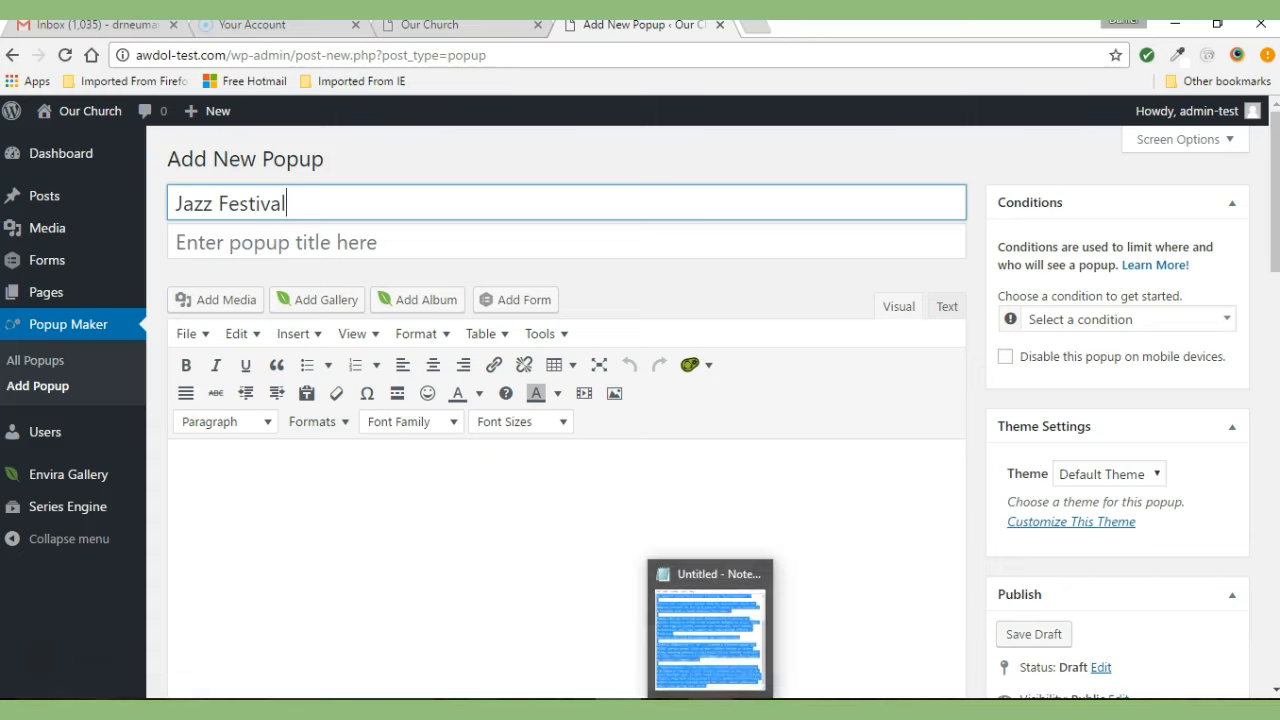
Step: Switch to Notepad and copy the event text from the Bossa Nova Jazz Night title through the 'Hola Honduras!' line
left_click(709, 668)
left_click(656, 441)
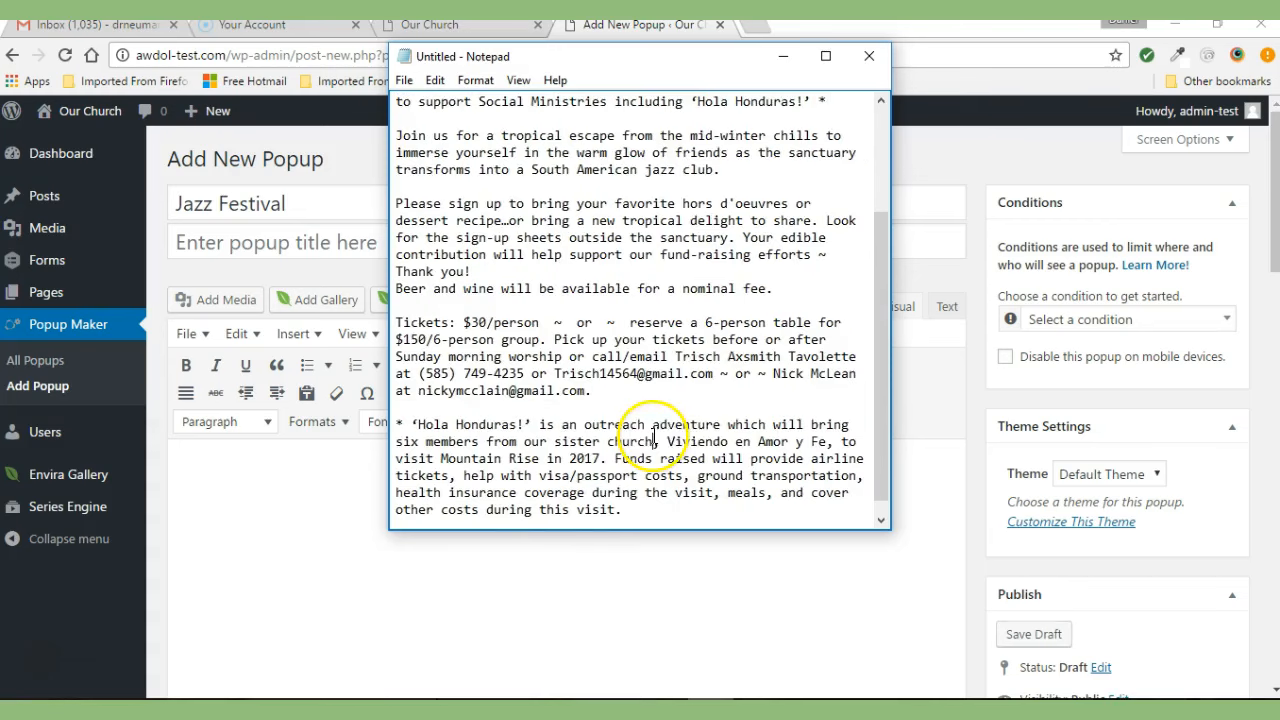
left_click(756, 300)
type(".")
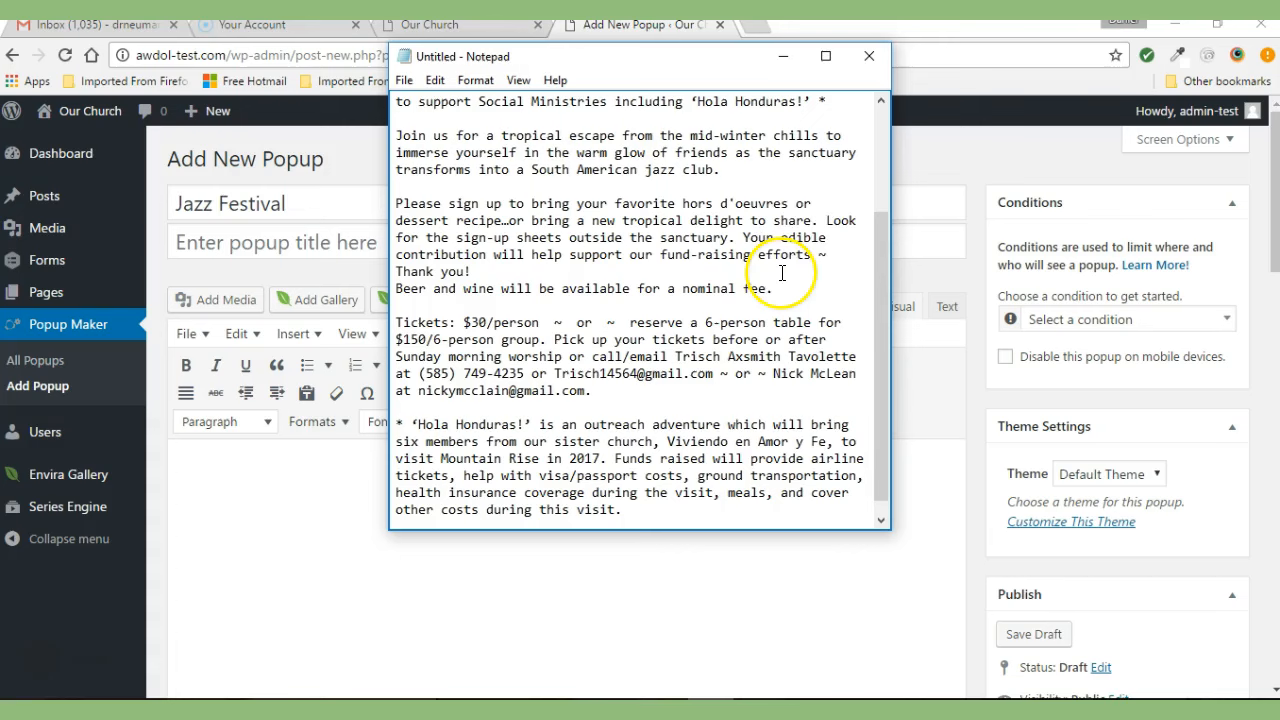
left_click_drag(883, 244, 893, 101)
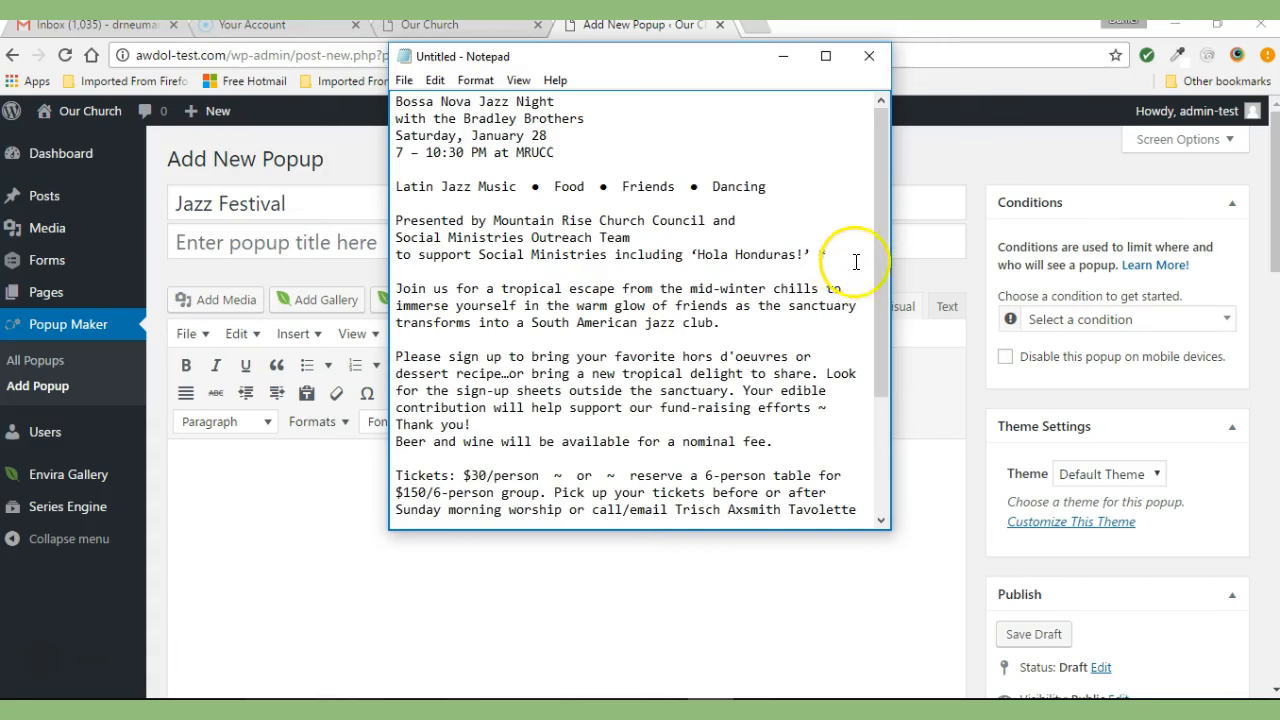
left_click_drag(828, 254, 397, 101)
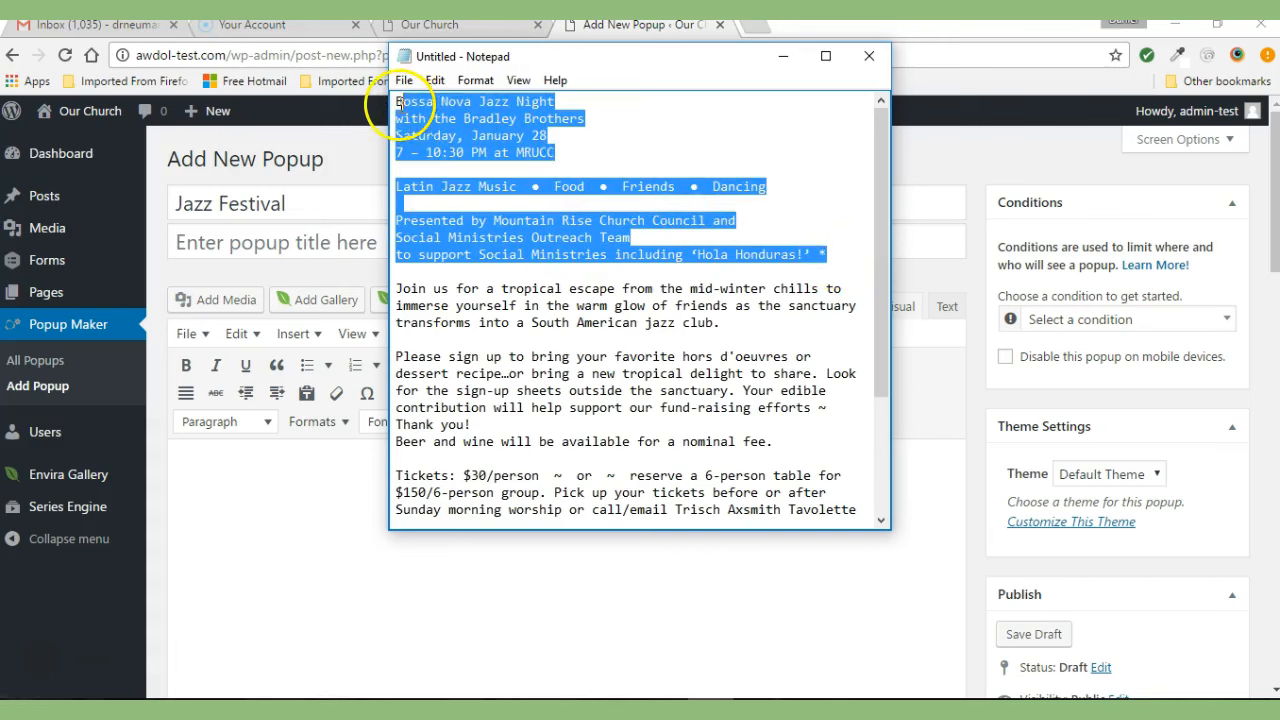
right_click(475, 135)
left_click(509, 192)
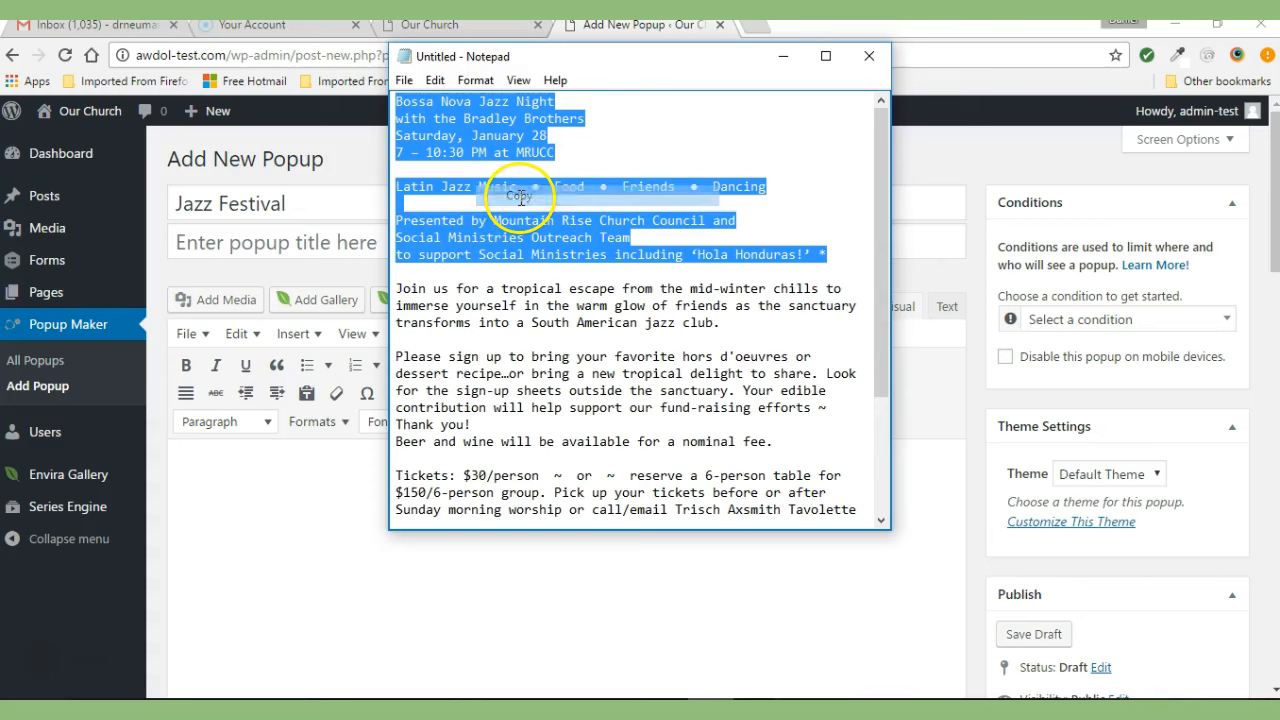
Step: Paste the copied event text into the body of the Jazz Festival popup and center all of it
left_click(286, 484)
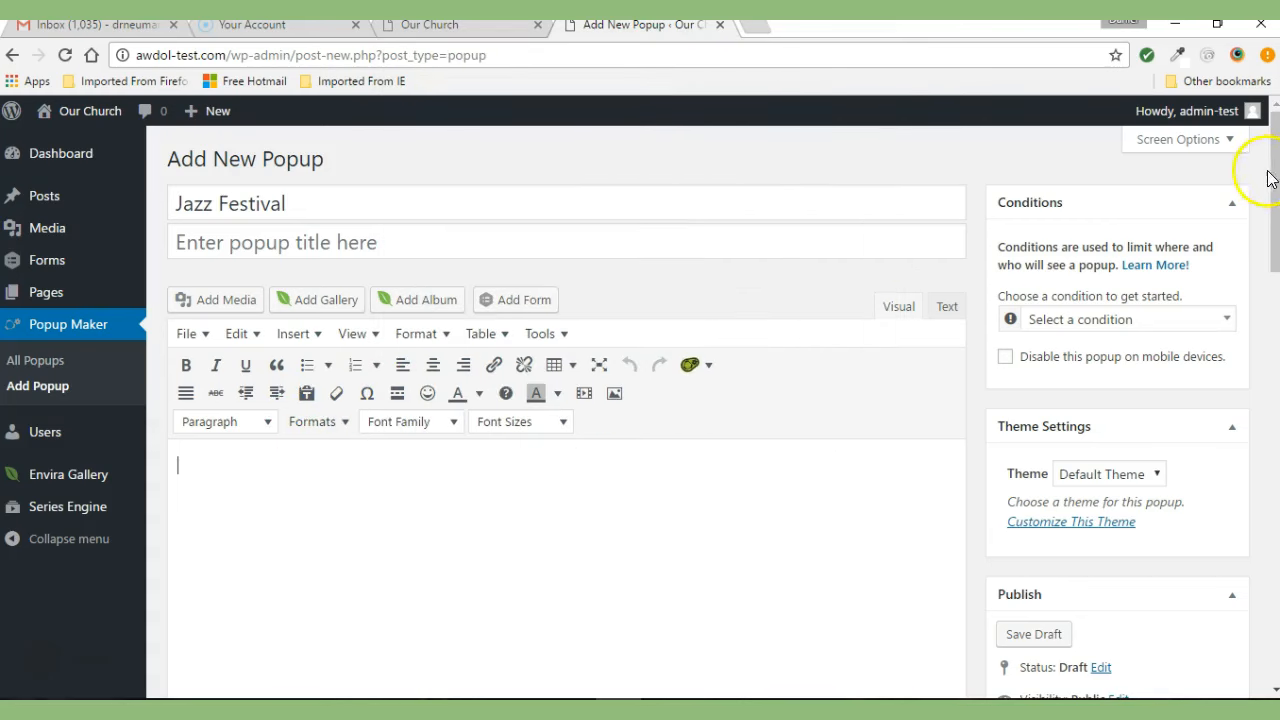
left_click_drag(1275, 161, 1275, 197)
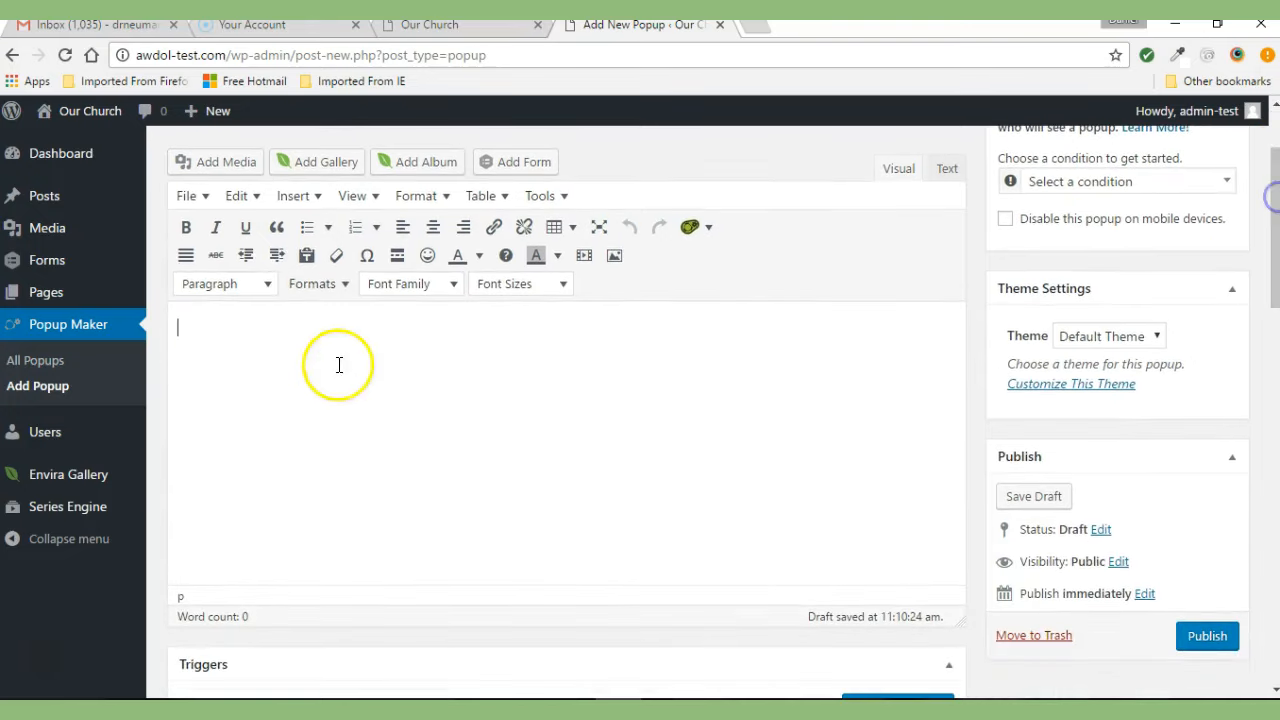
right_click(182, 328)
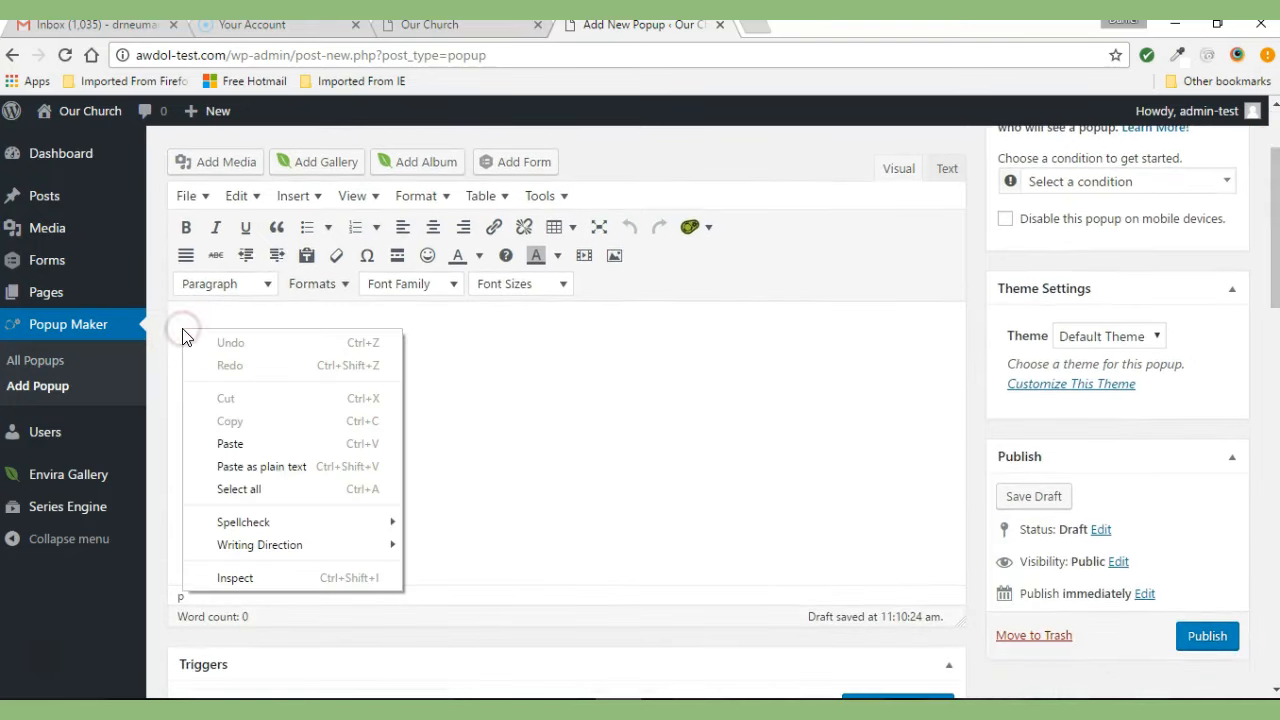
left_click(230, 444)
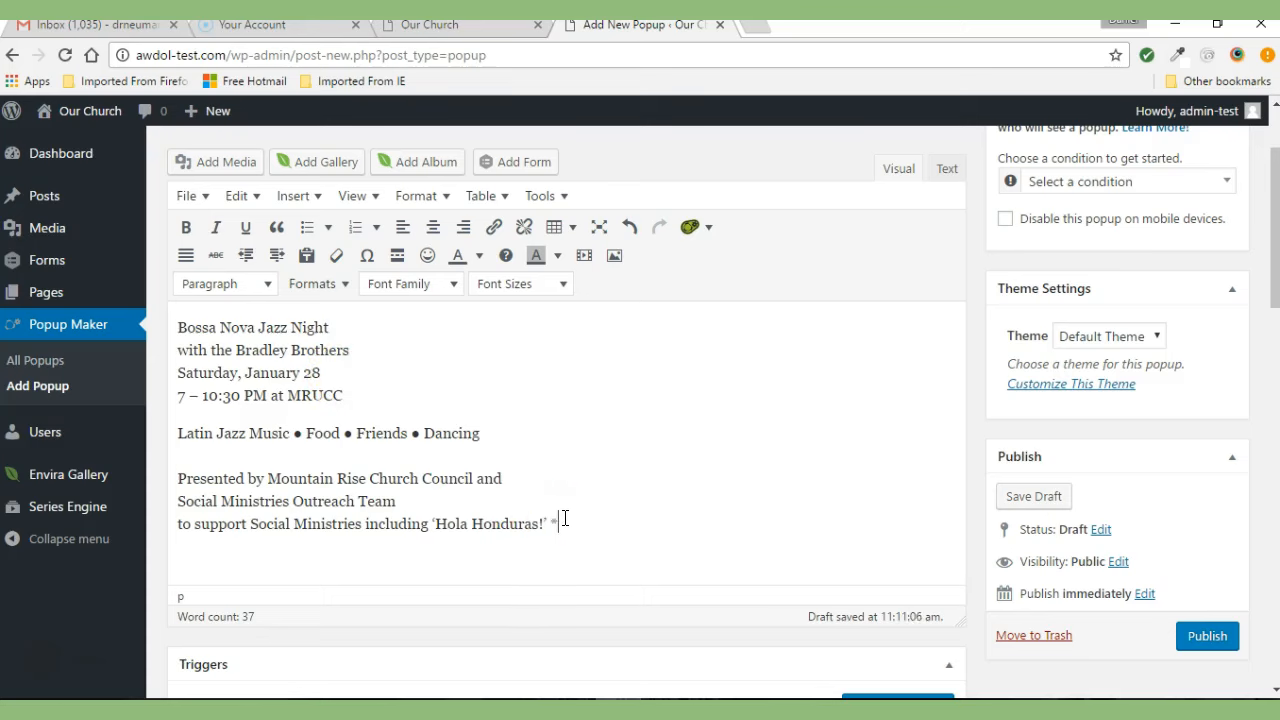
left_click_drag(564, 520, 177, 320)
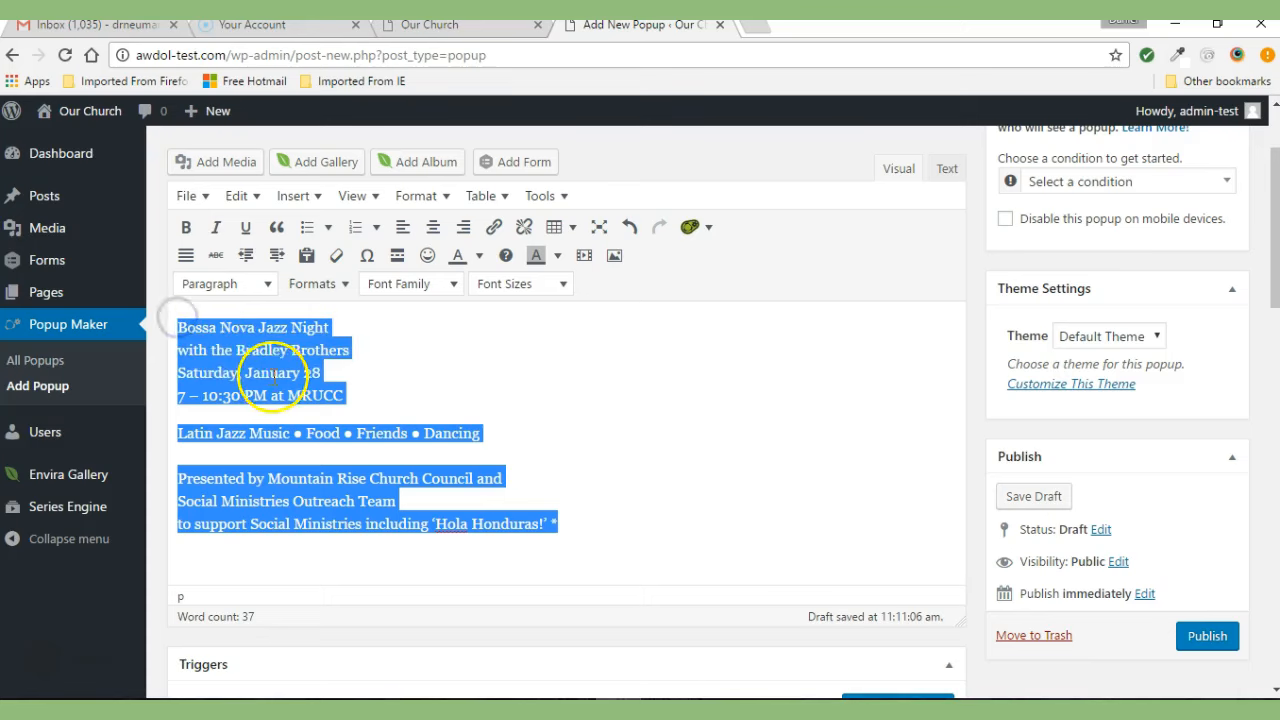
left_click(433, 229)
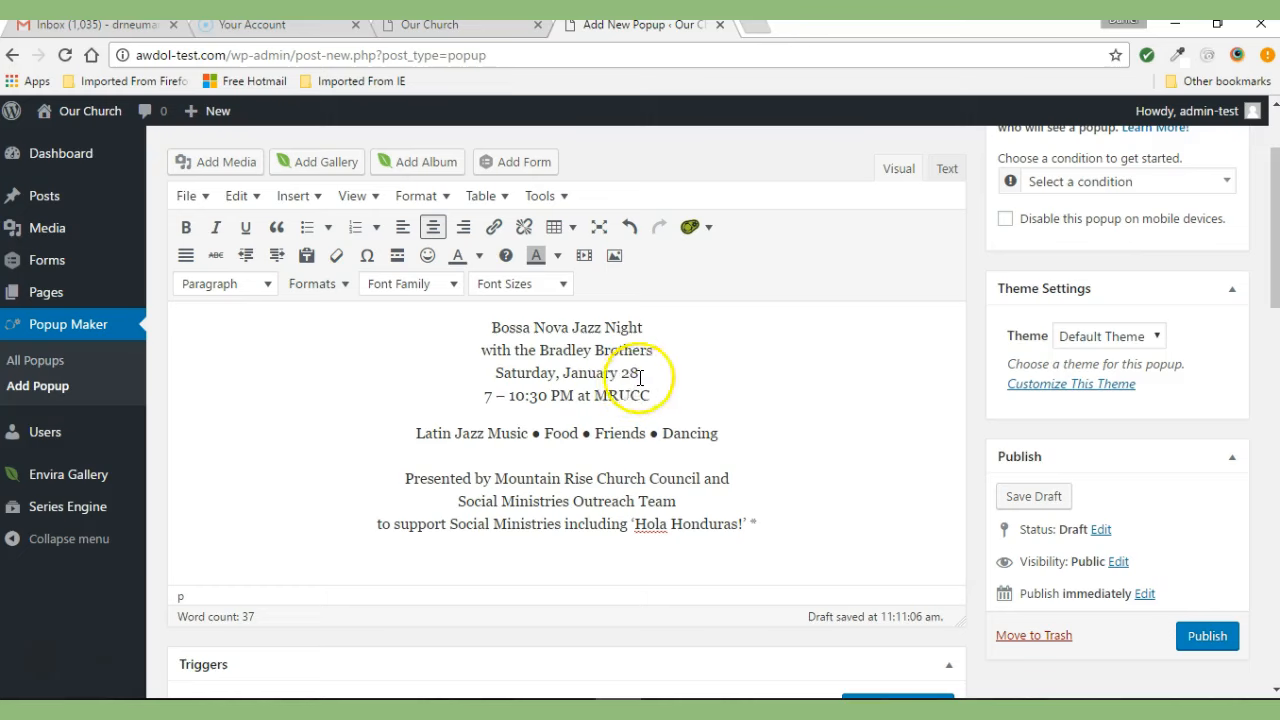
Step: Make the popup's title and band lines bold and set them to 14pt
left_click(651, 348)
left_click_drag(610, 338, 532, 326)
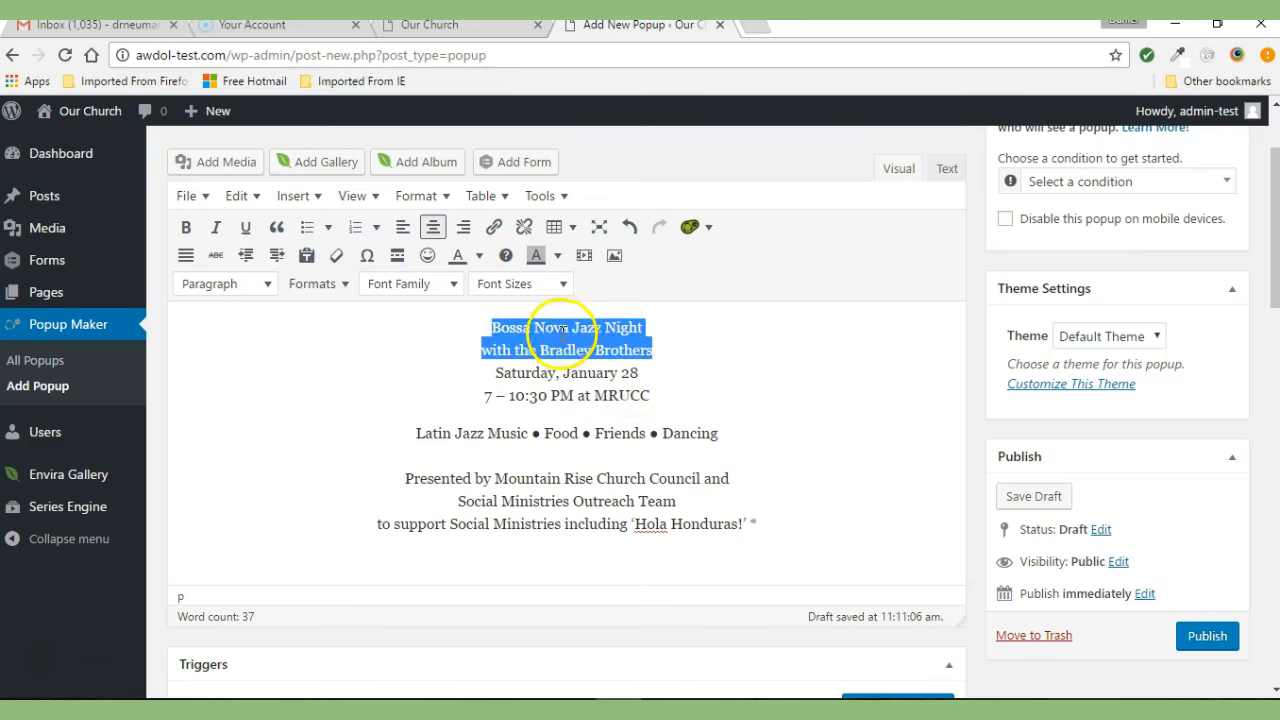
left_click(185, 227)
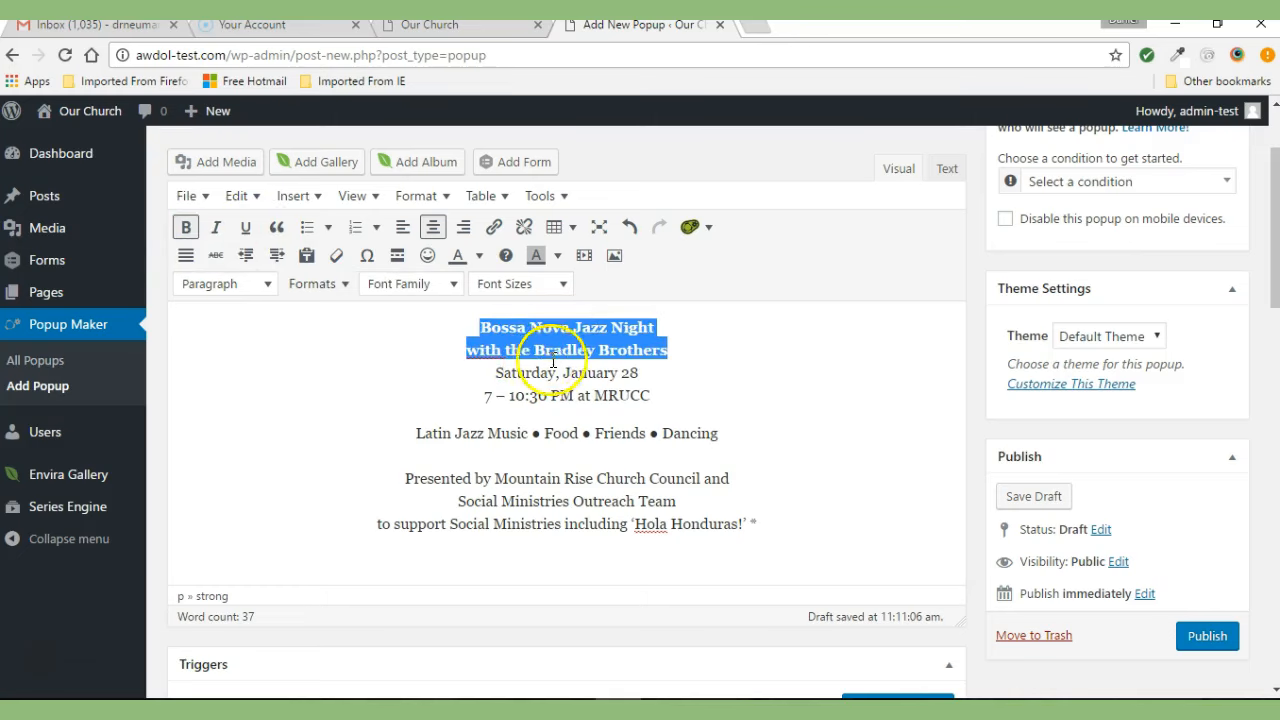
left_click(563, 283)
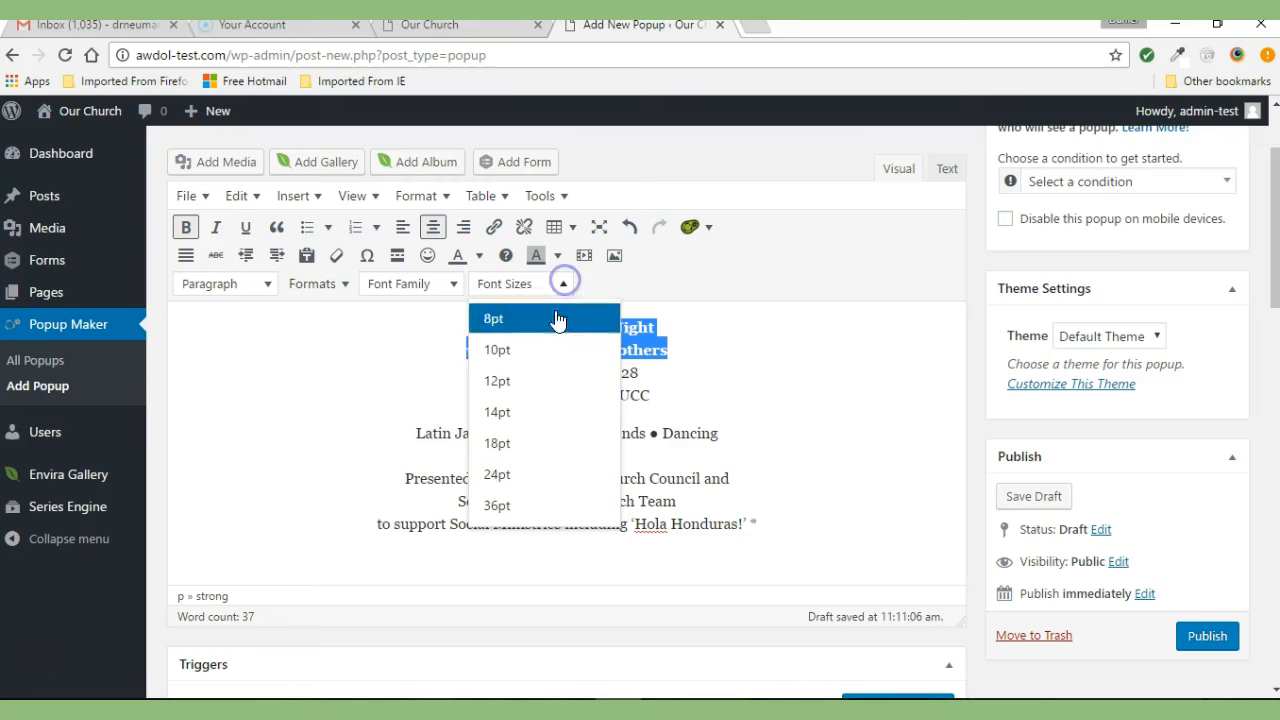
left_click(500, 414)
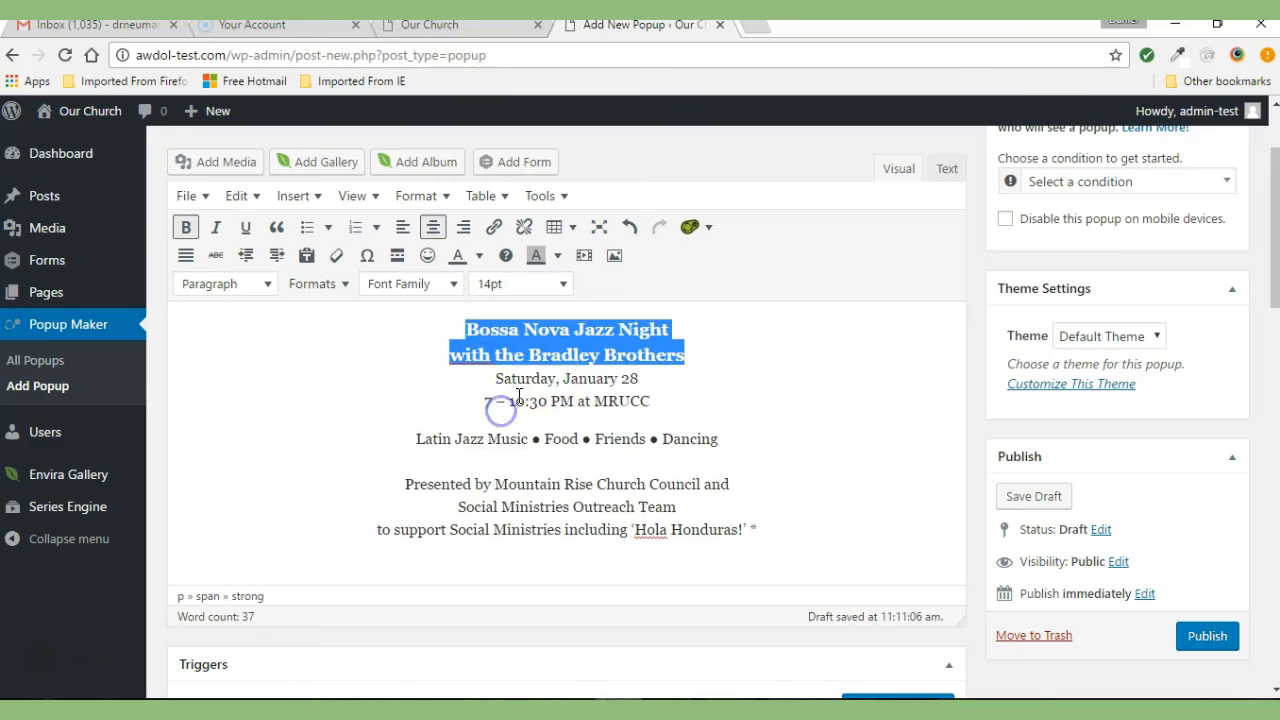
left_click(556, 356)
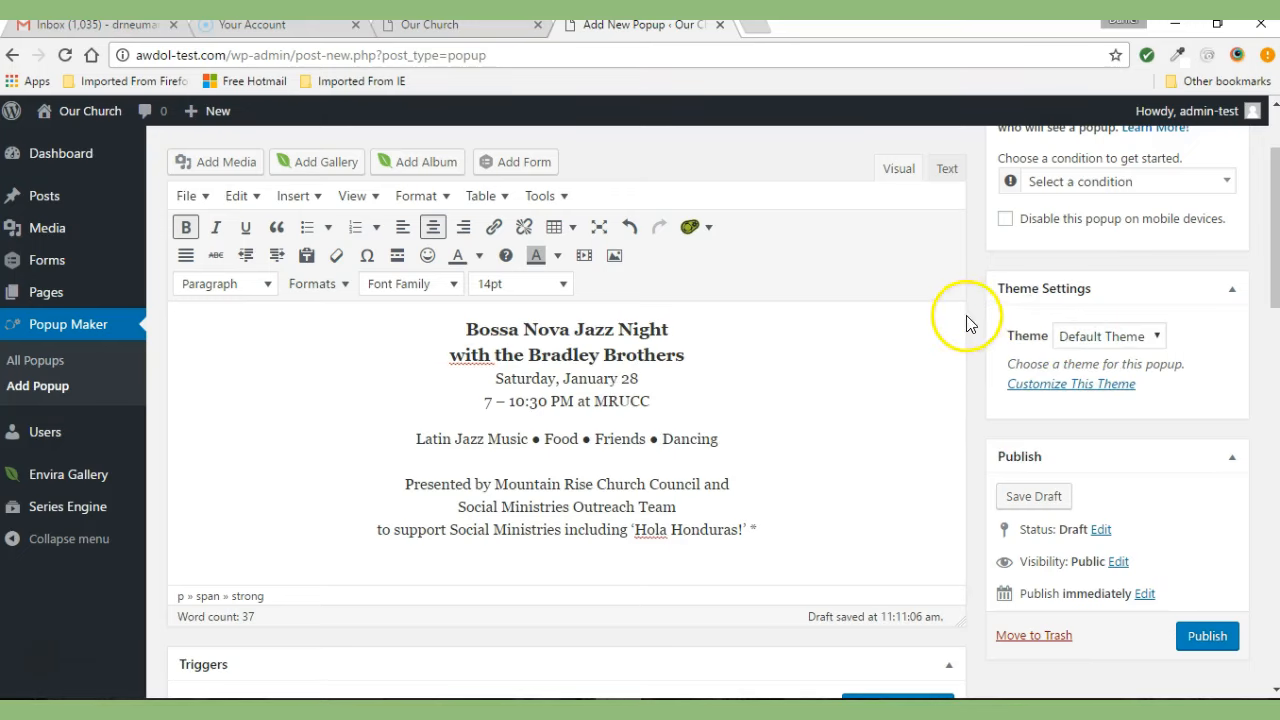
Step: Limit the popup's display condition to selected pages and choose the home page
left_click_drag(1272, 240, 1275, 185)
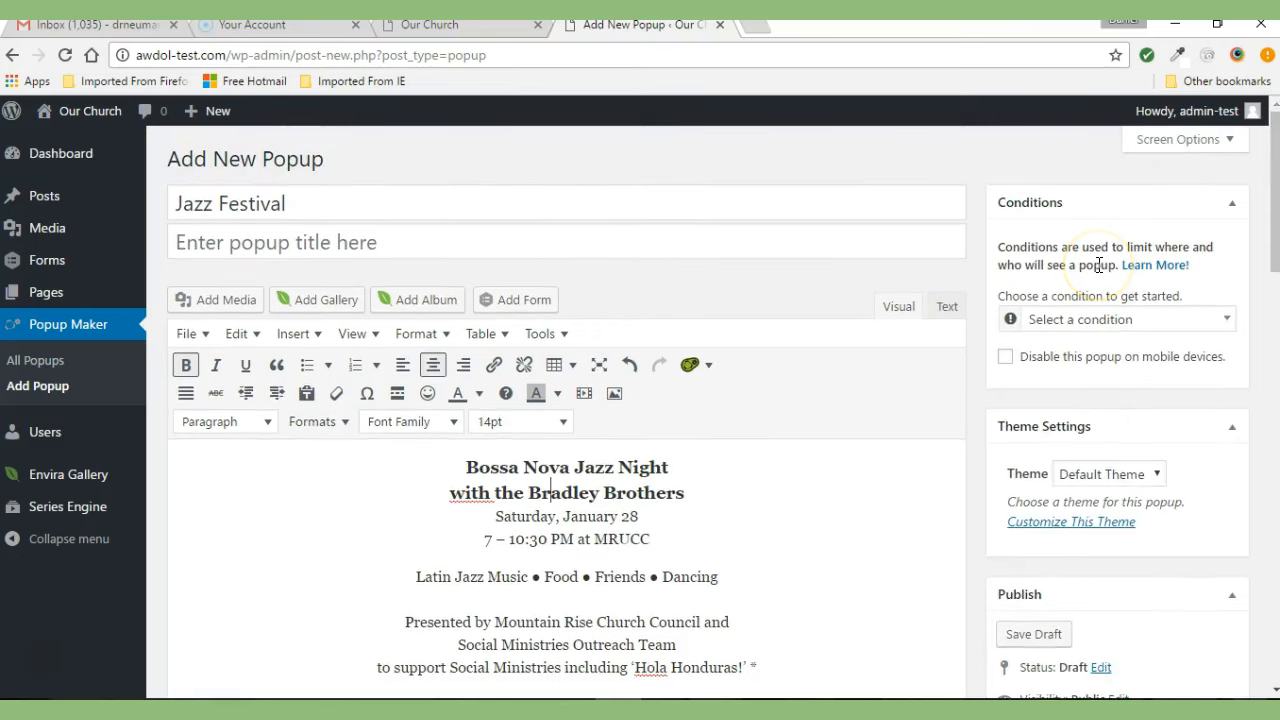
left_click(1226, 321)
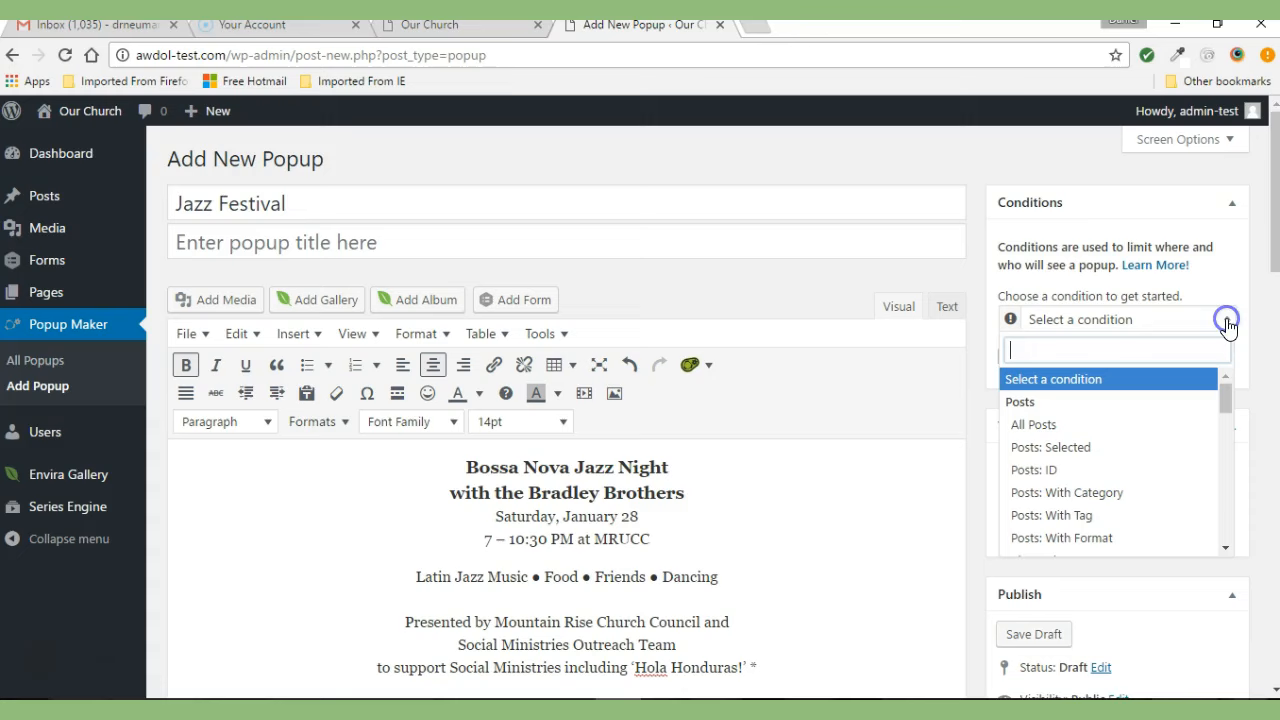
left_click(1225, 397)
left_click_drag(1225, 397, 1224, 430)
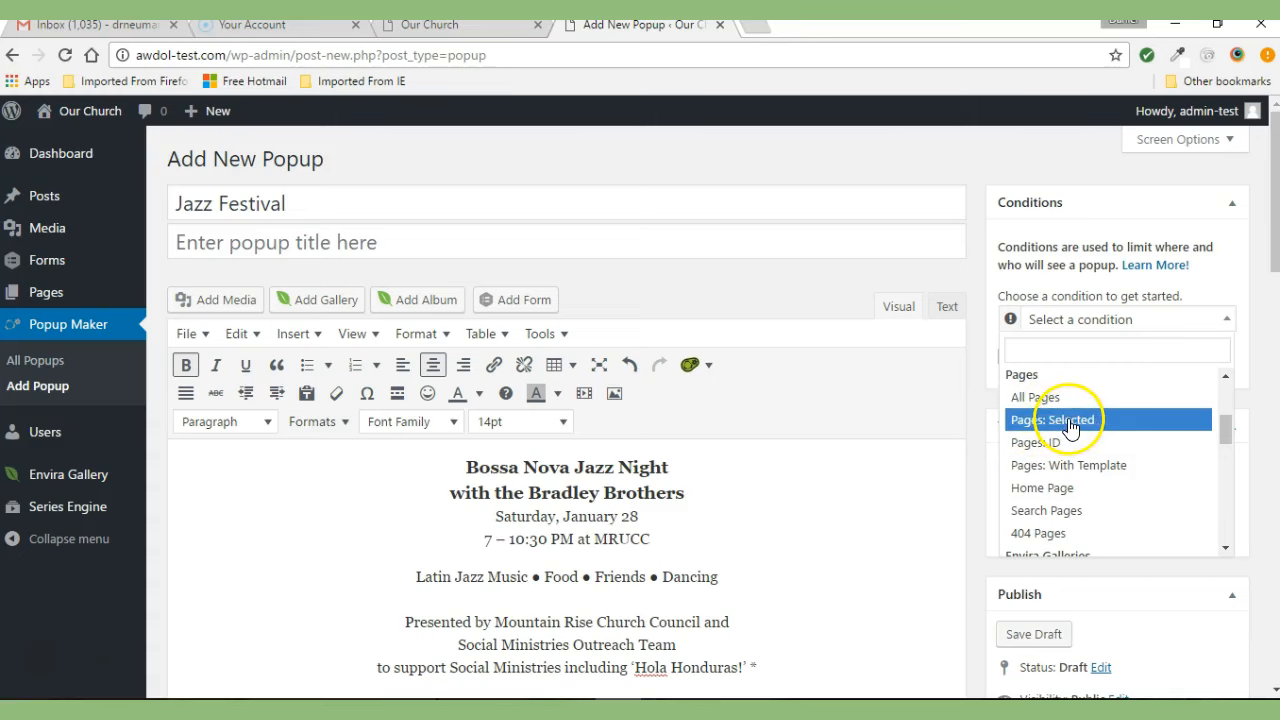
left_click(1070, 422)
left_click(1058, 346)
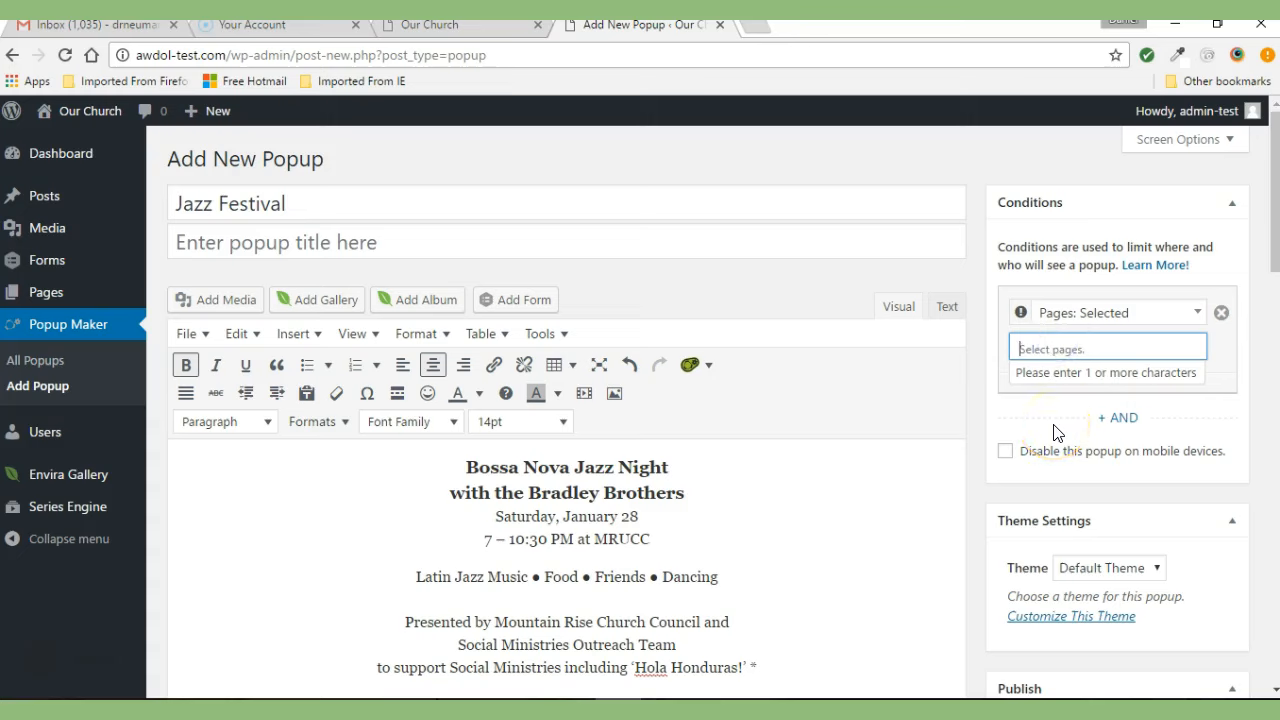
type("h")
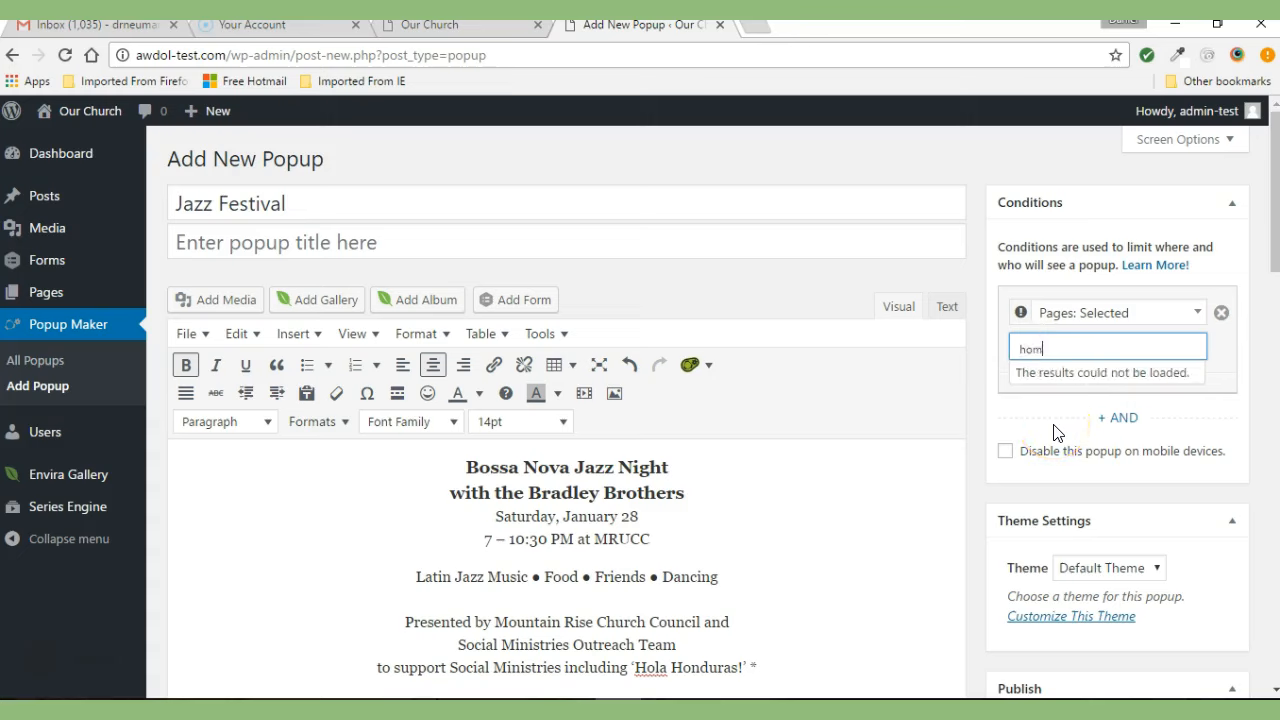
type("om")
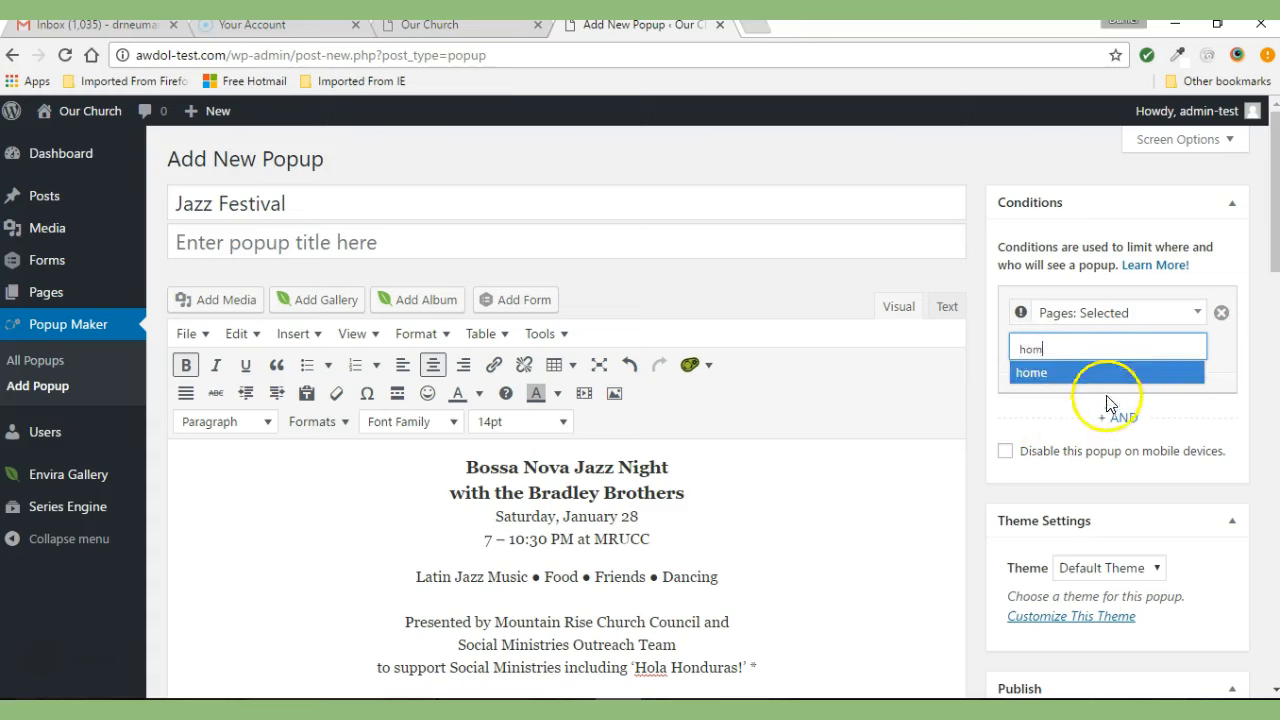
left_click(1030, 372)
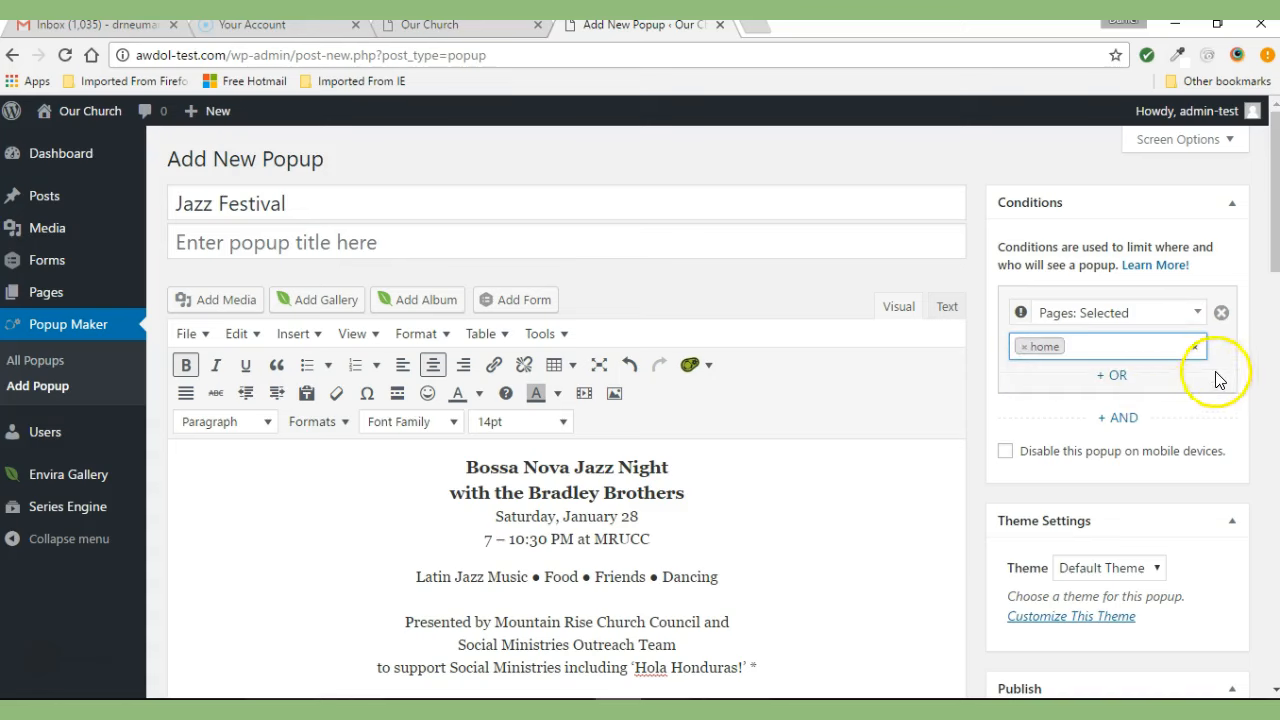
Step: Set the popup's theme to DL Church
scroll(1273, 240, "down", 3)
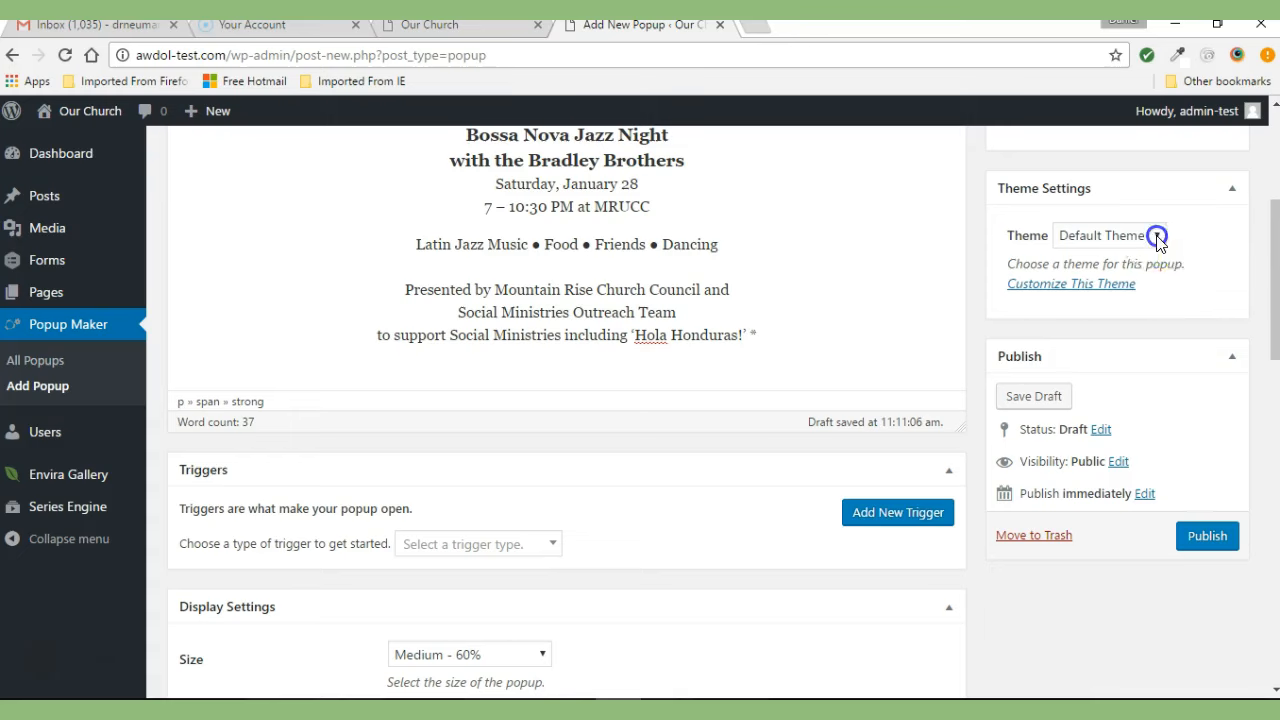
left_click(1155, 237)
left_click(1092, 262)
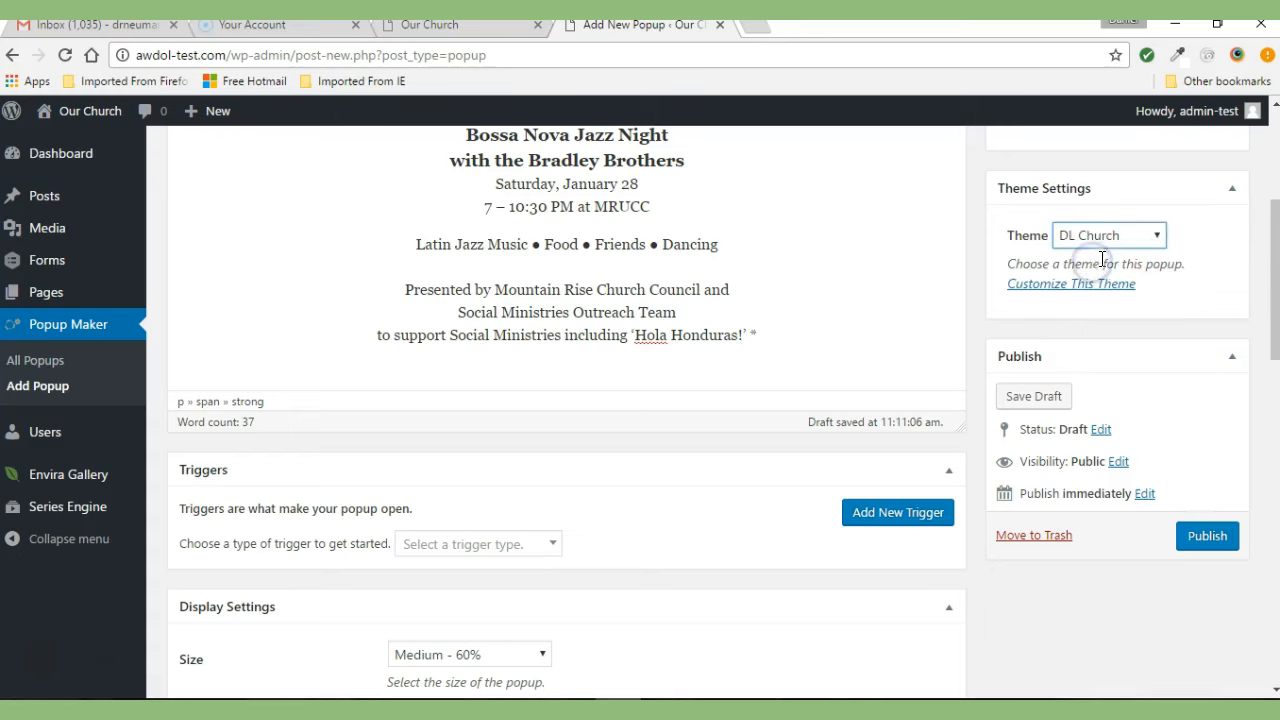
Step: Add an Auto Open trigger to the popup with a 500 ms delay
left_click_drag(1275, 250, 1275, 292)
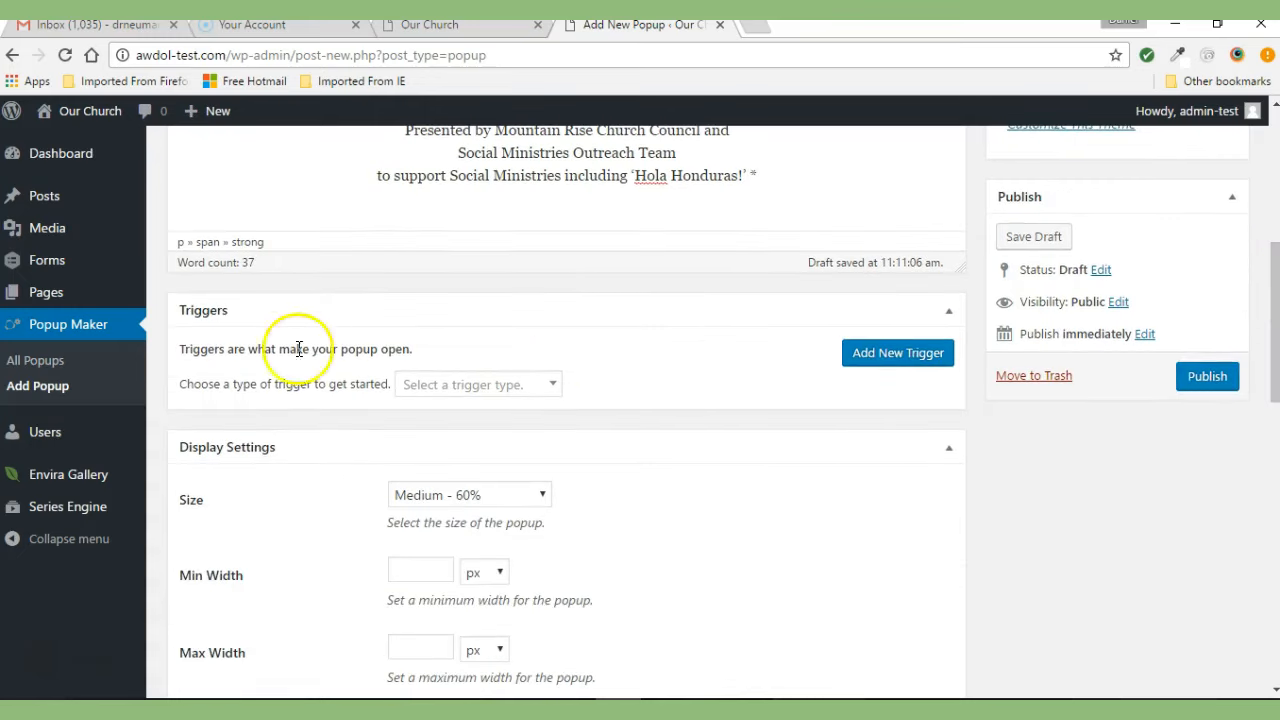
left_click(557, 388)
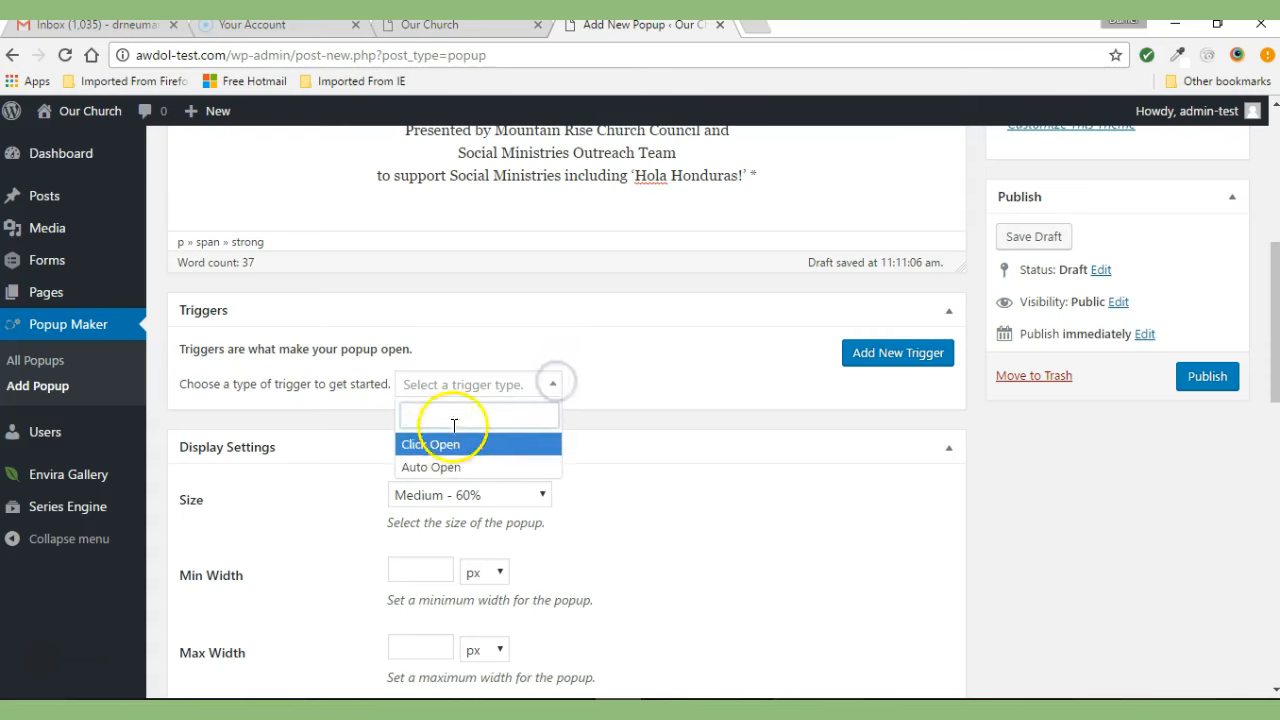
left_click(420, 468)
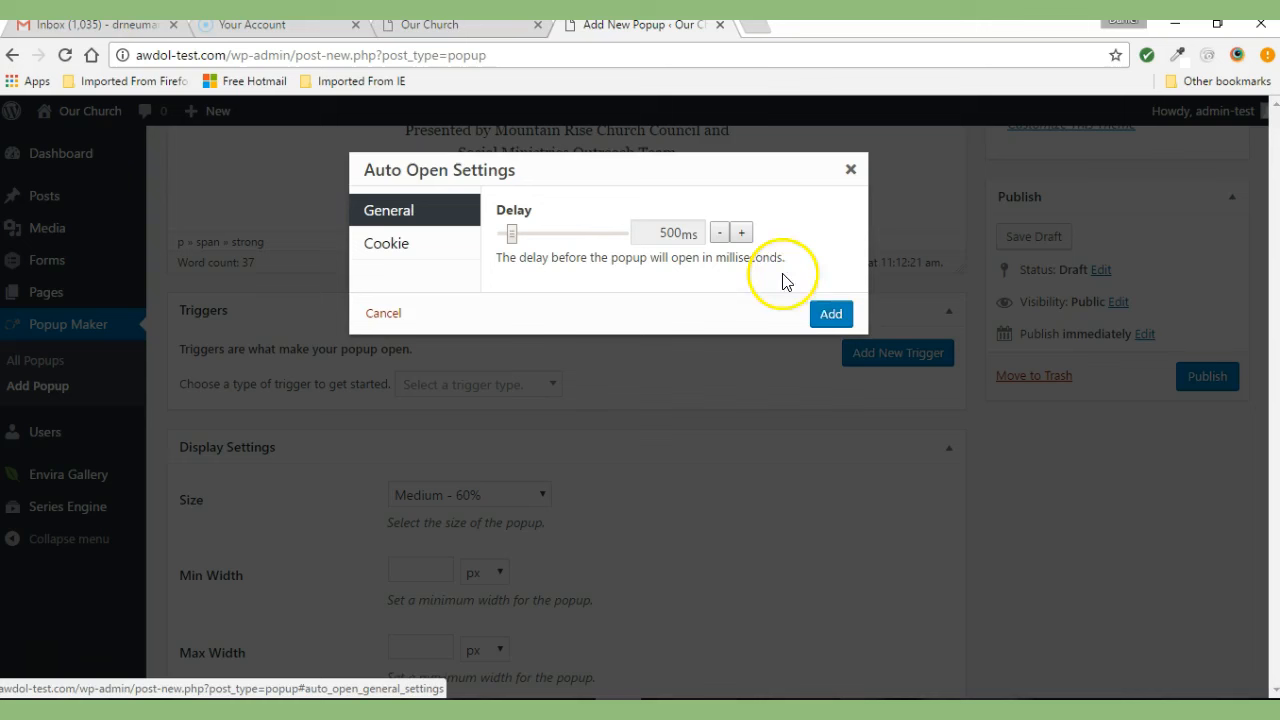
left_click(831, 315)
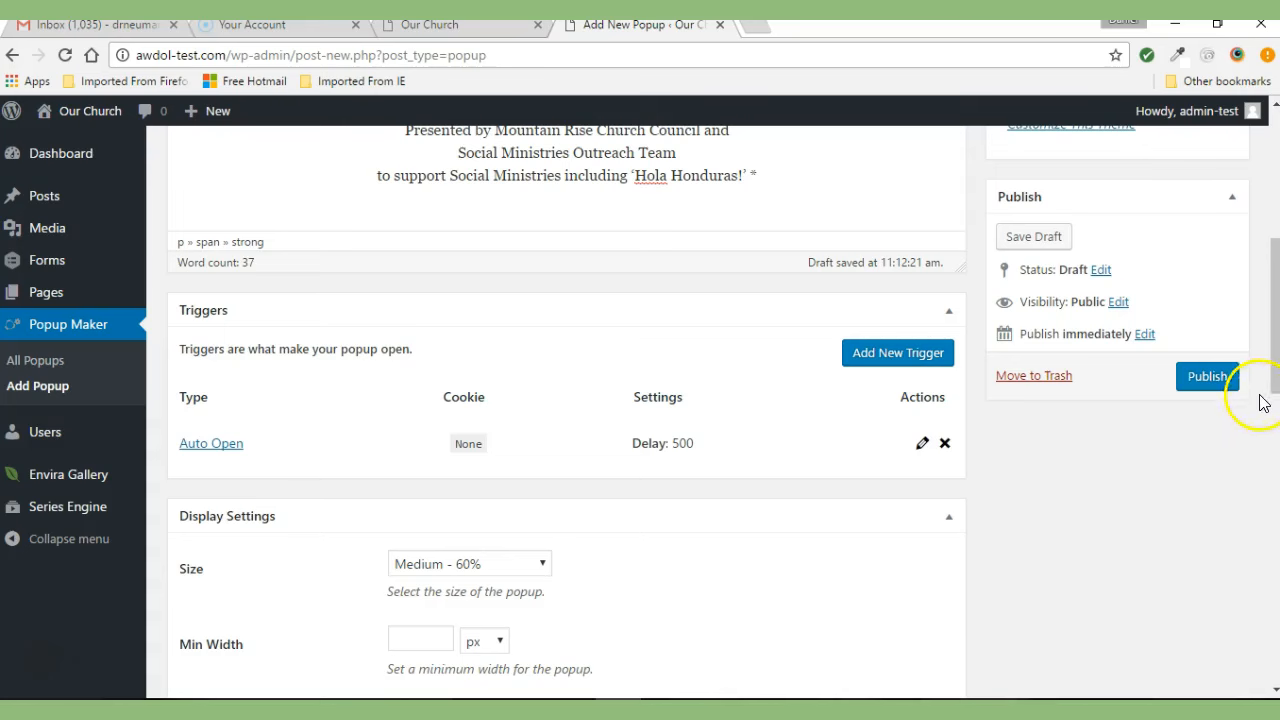
Step: Add a centered 'More Information' line below the 'Hola Honduras!' line and update the popup
left_click_drag(1275, 373, 1272, 298)
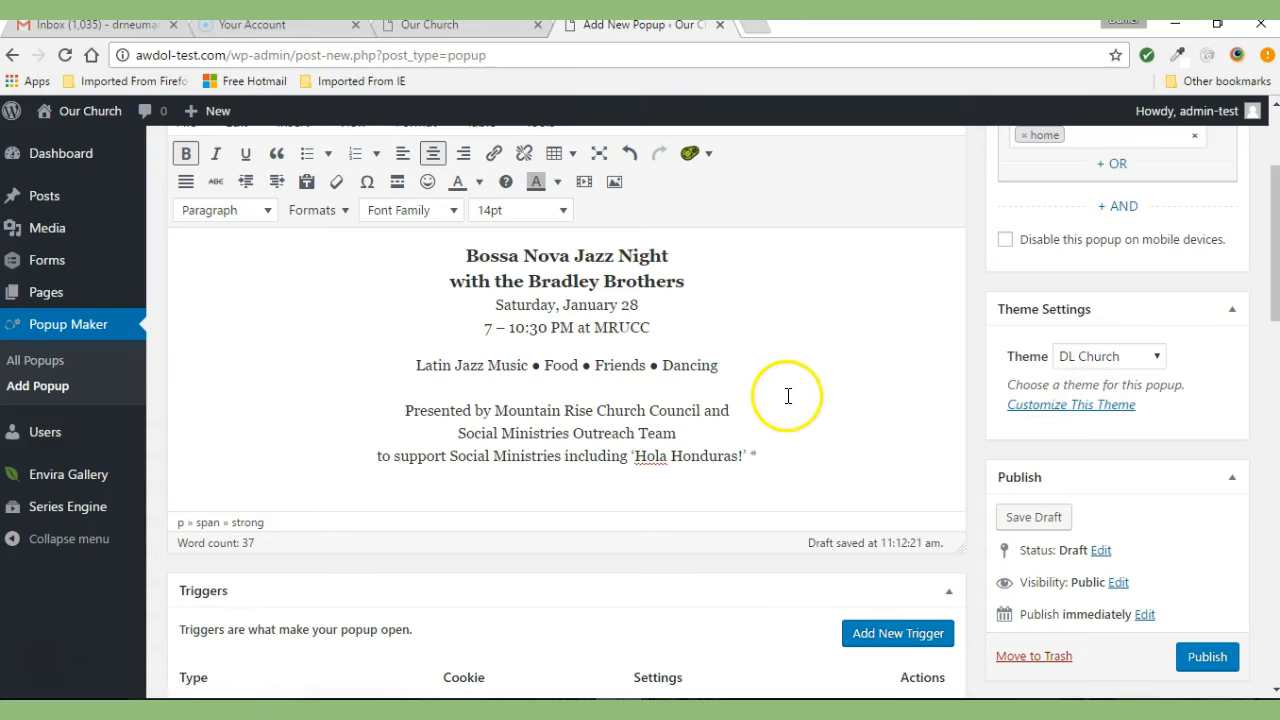
left_click(759, 453)
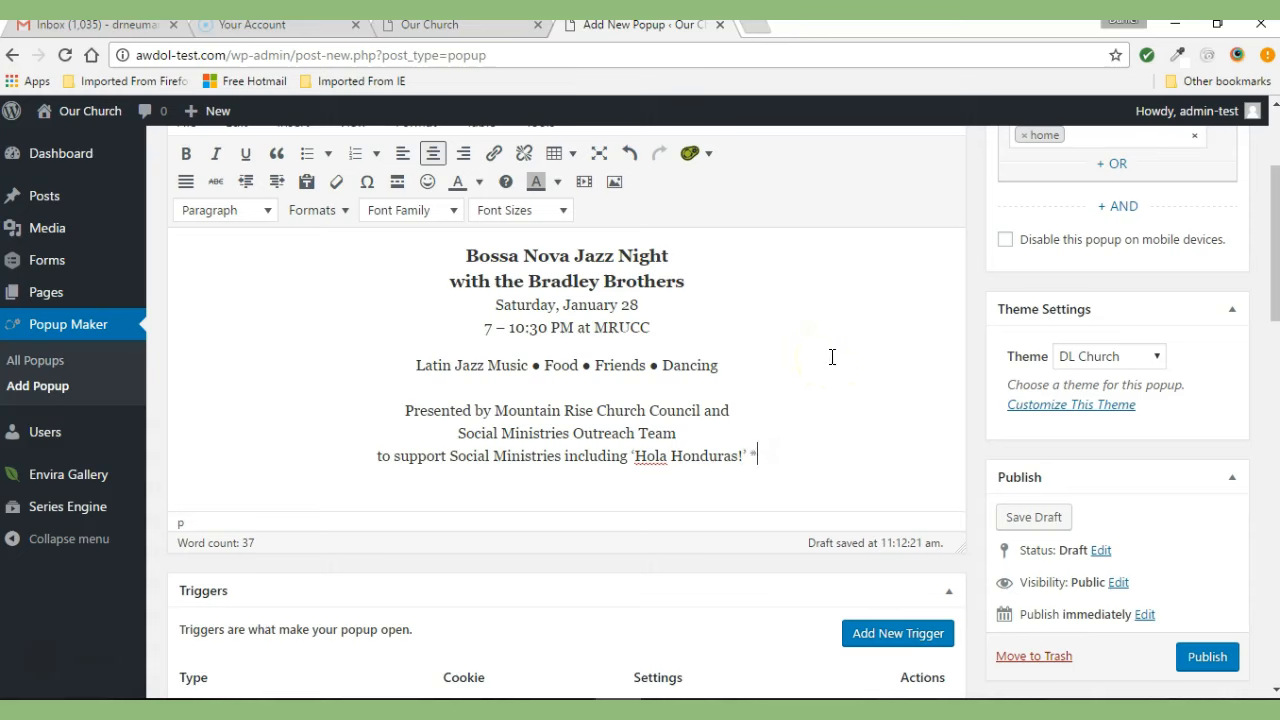
key("Return")
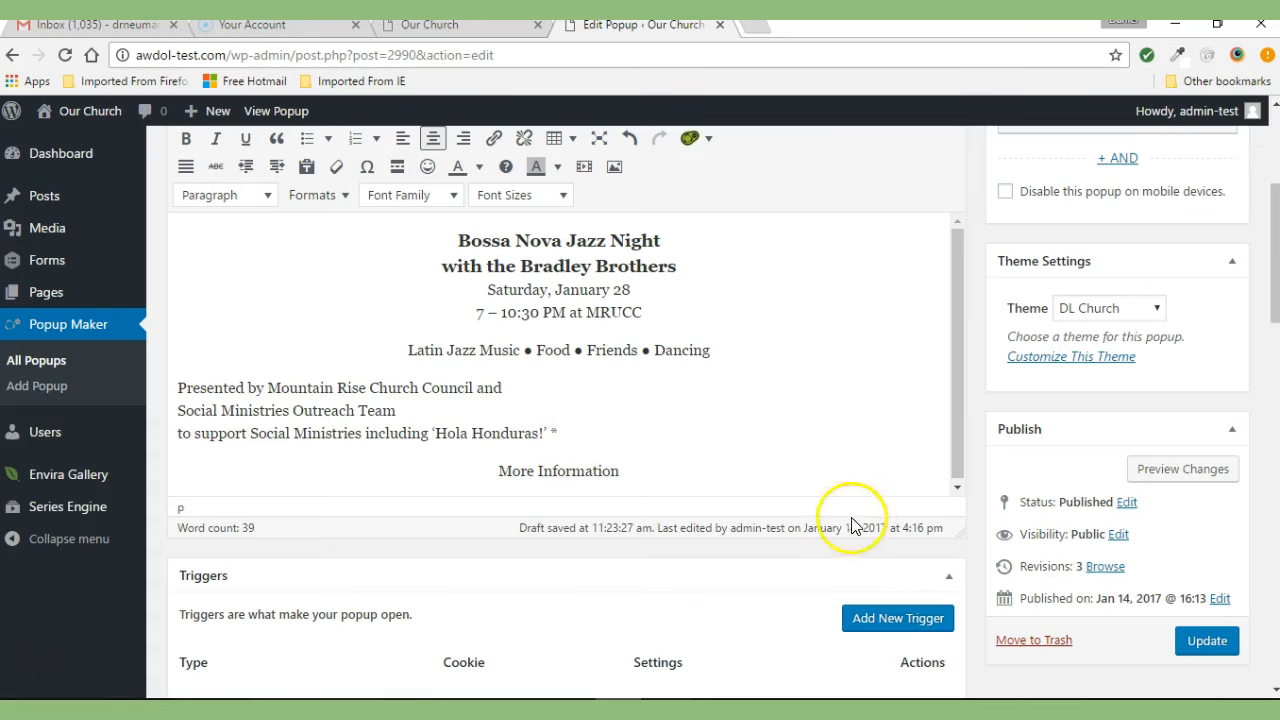
left_click(1207, 643)
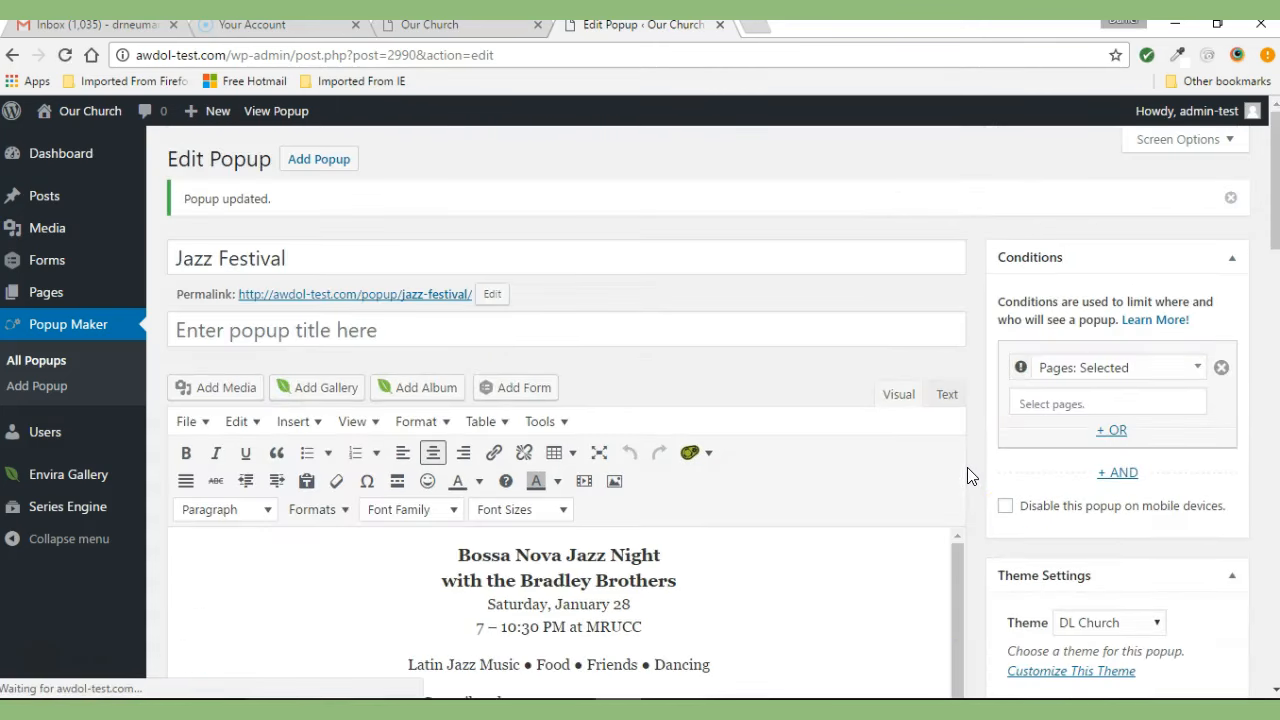
Step: Find the Jazz Festival page in the site's list of all pages and view it
left_click_drag(1278, 150, 1276, 120)
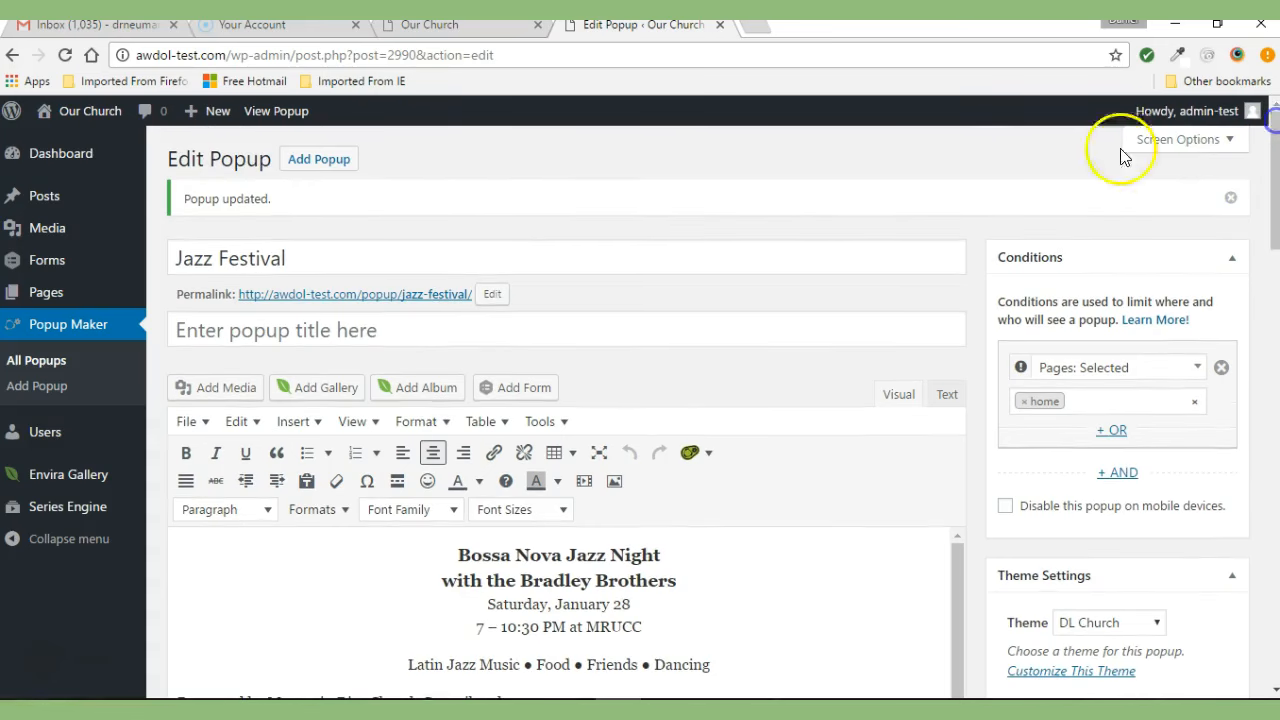
mouse_move(94, 294)
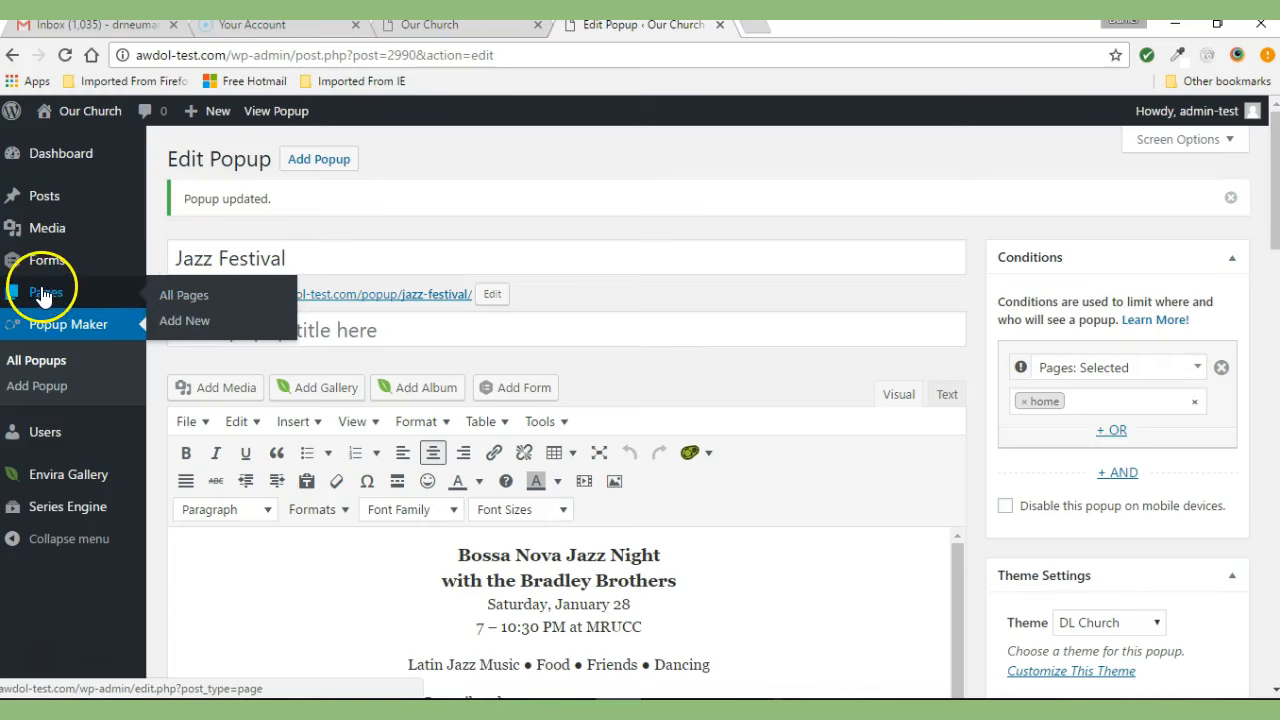
left_click(189, 296)
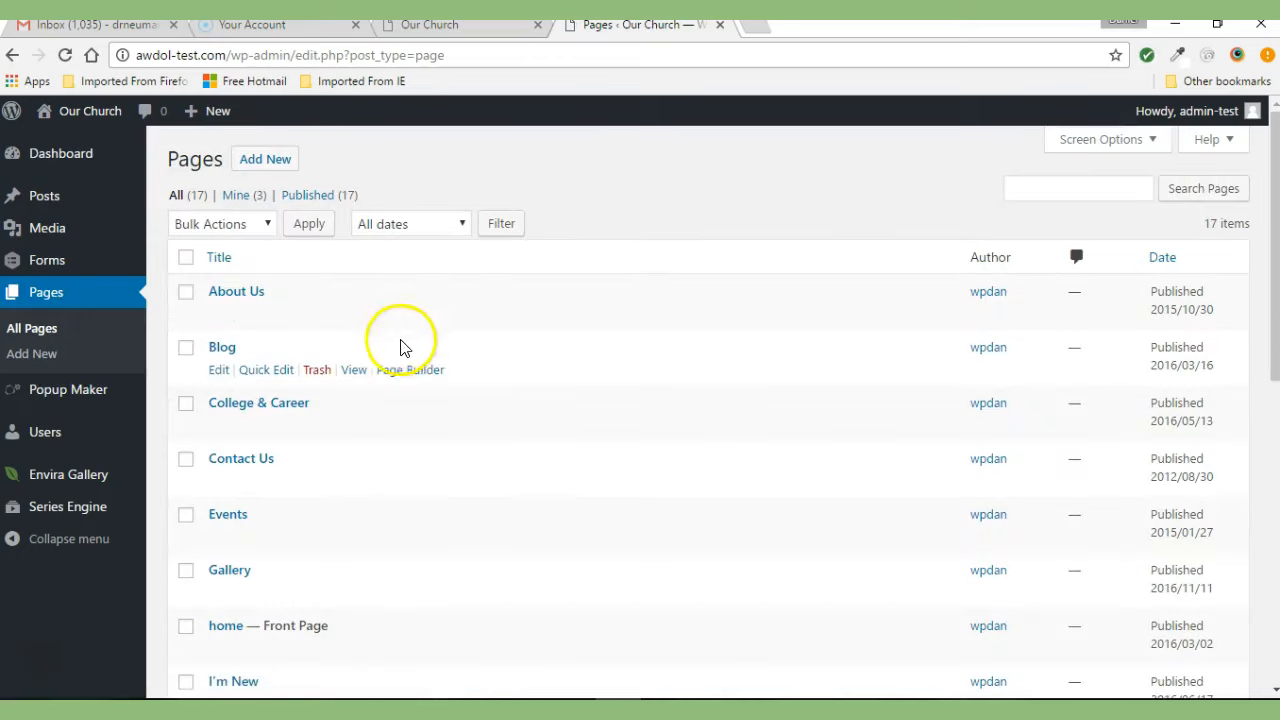
scroll(389, 371, "down", 6)
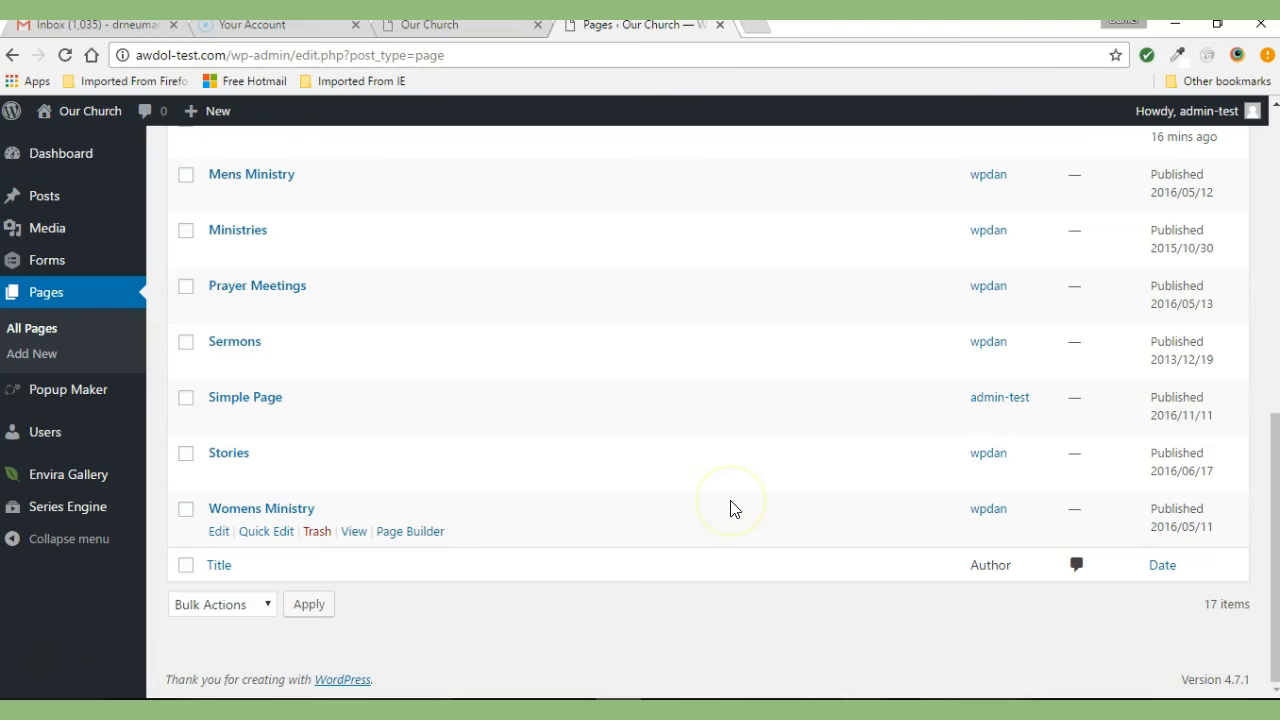
scroll(731, 509, "up", 5)
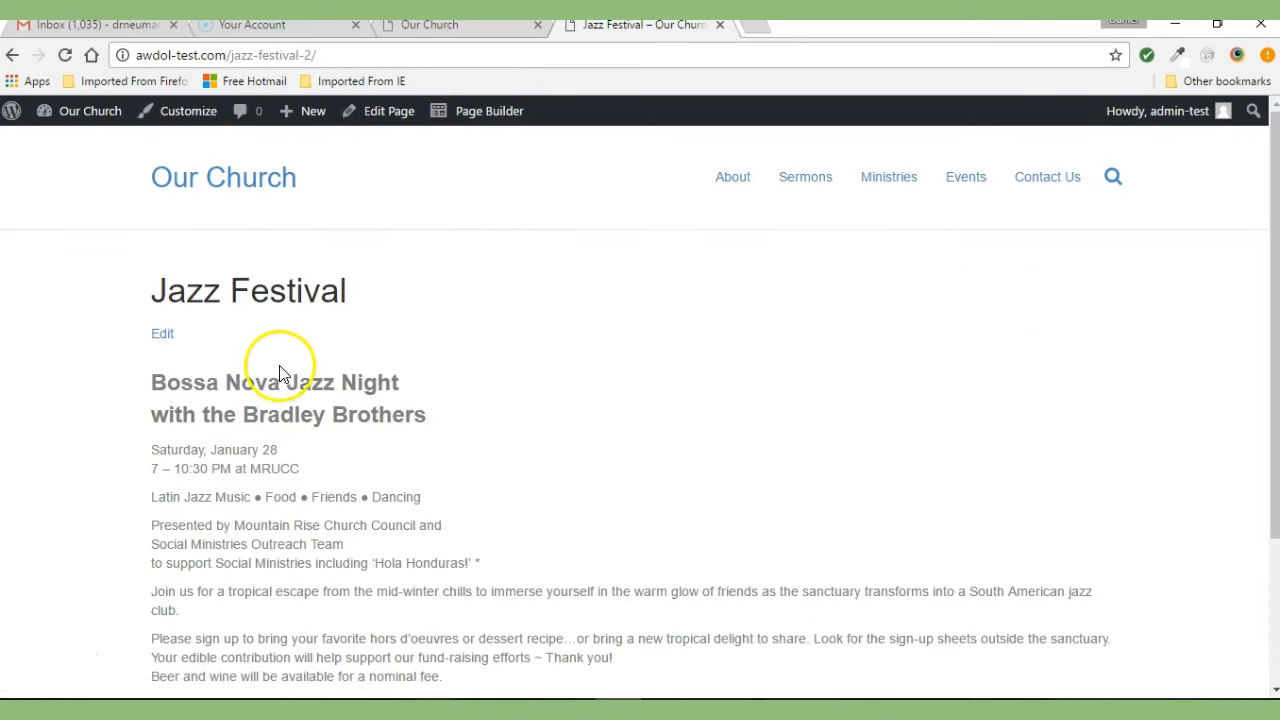
Step: Copy the web address of the published Jazz Festival page
left_click(237, 54)
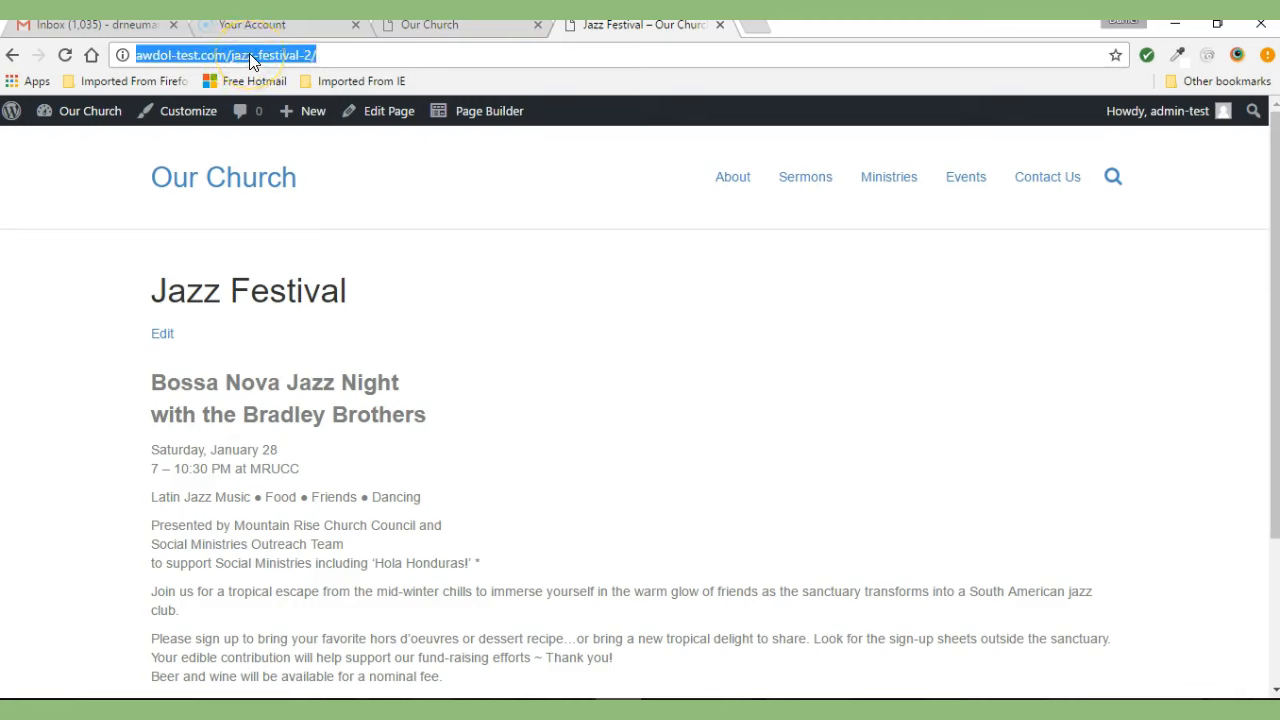
right_click(249, 55)
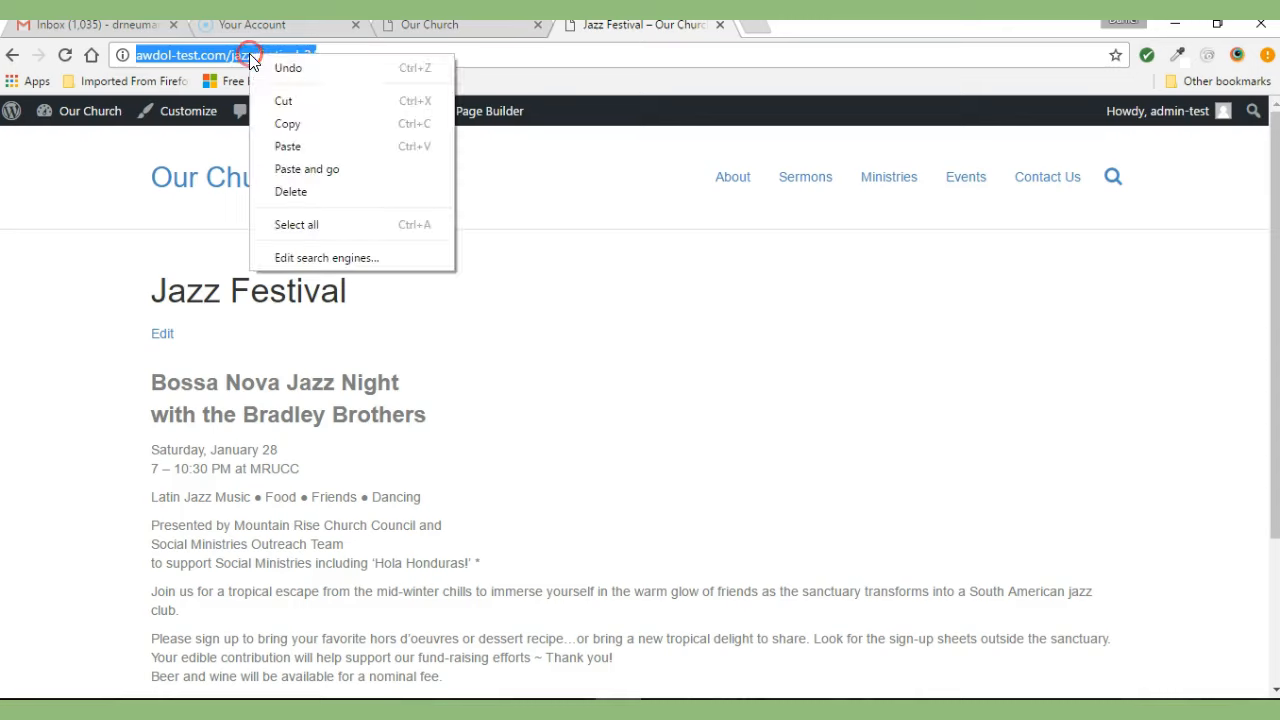
left_click(287, 123)
mouse_move(290, 130)
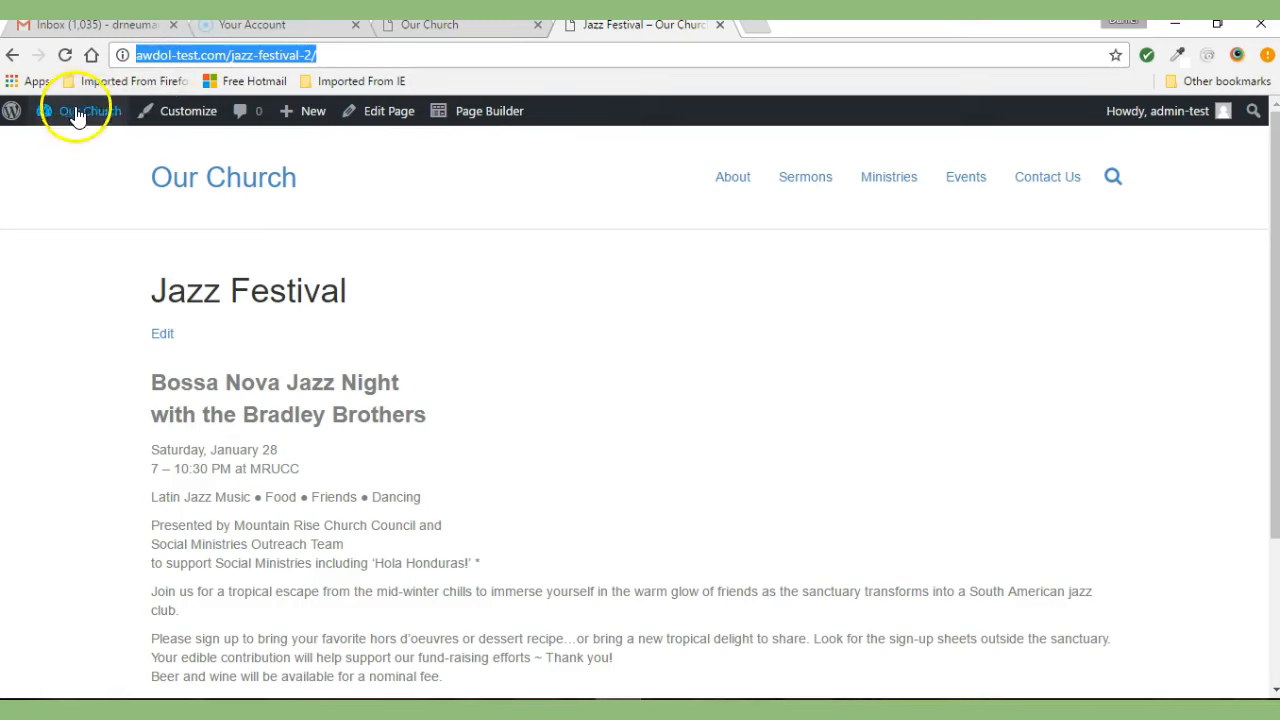
Step: Return to the site's dashboard and open the Jazz Festival popup for editing
mouse_move(78, 118)
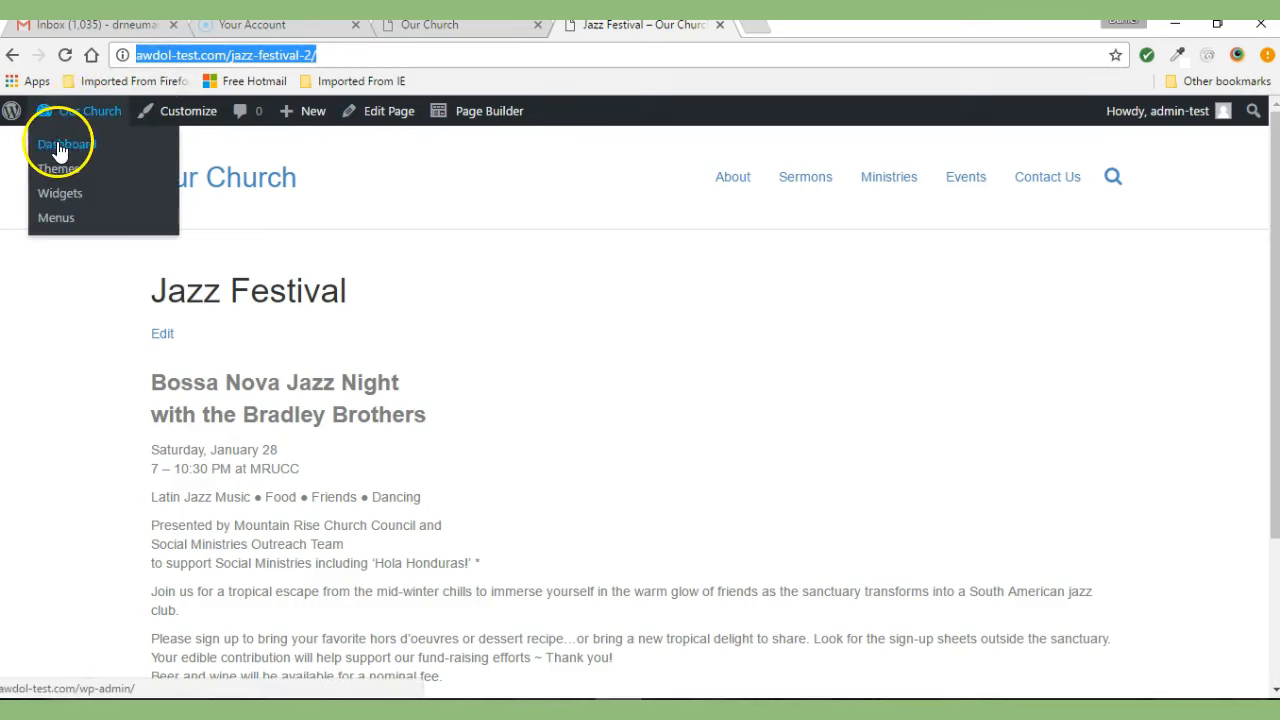
left_click(60, 147)
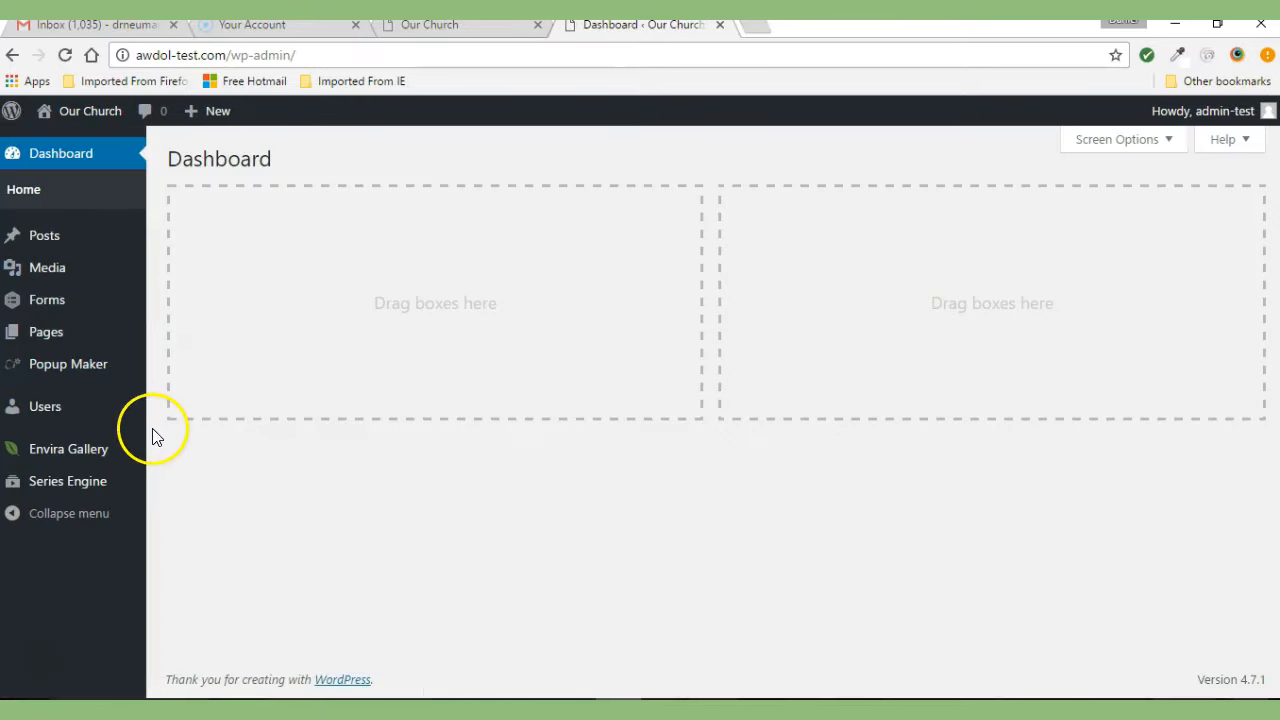
mouse_move(90, 375)
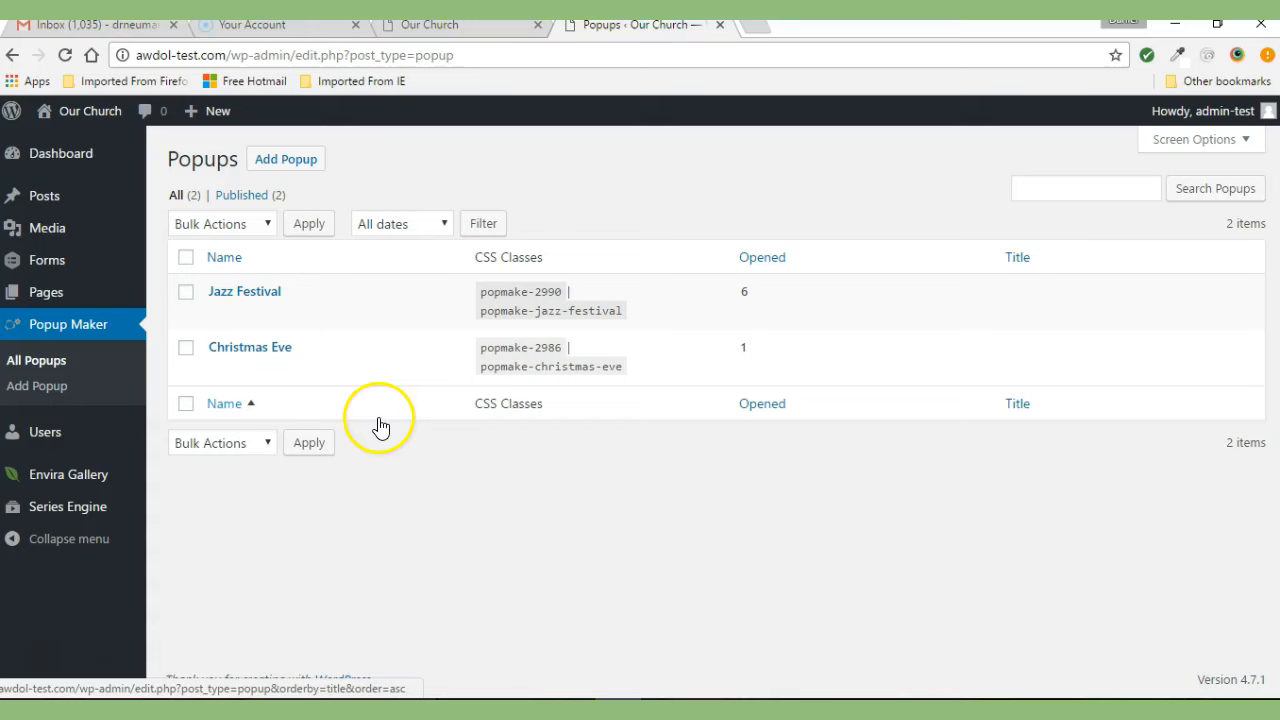
left_click(248, 292)
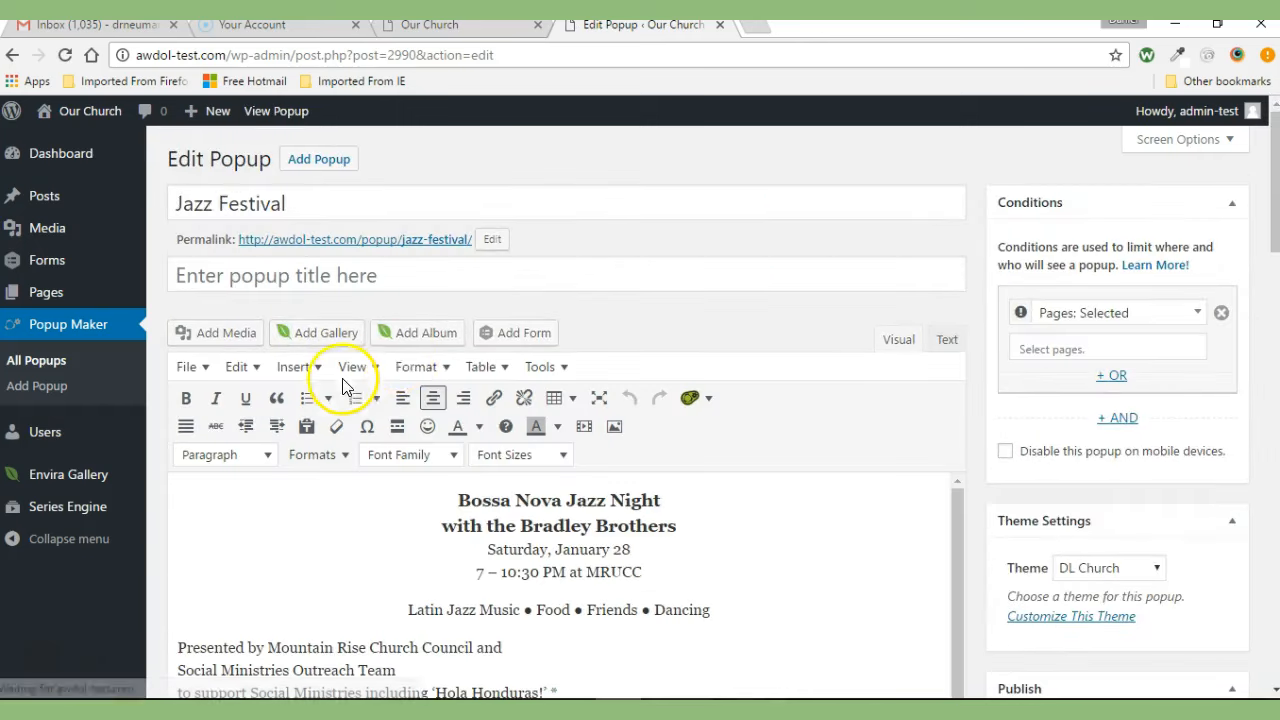
left_click_drag(1275, 130, 1275, 185)
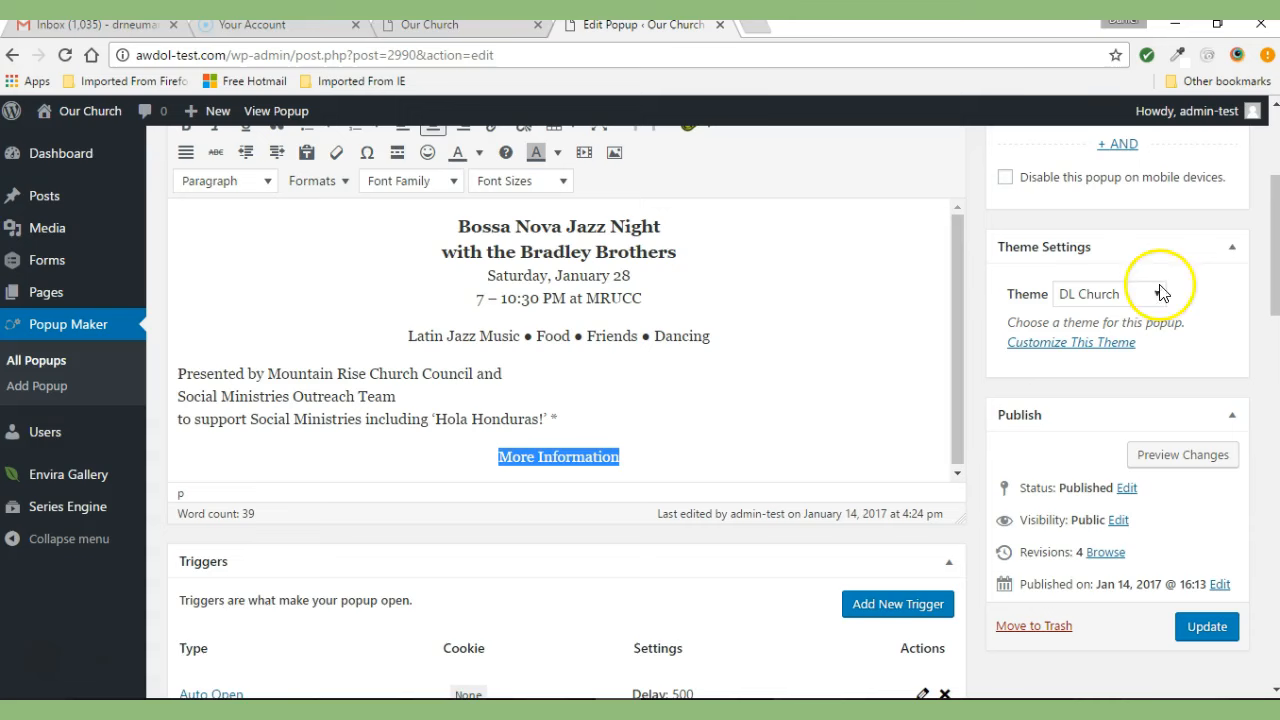
left_click_drag(1273, 233, 1273, 218)
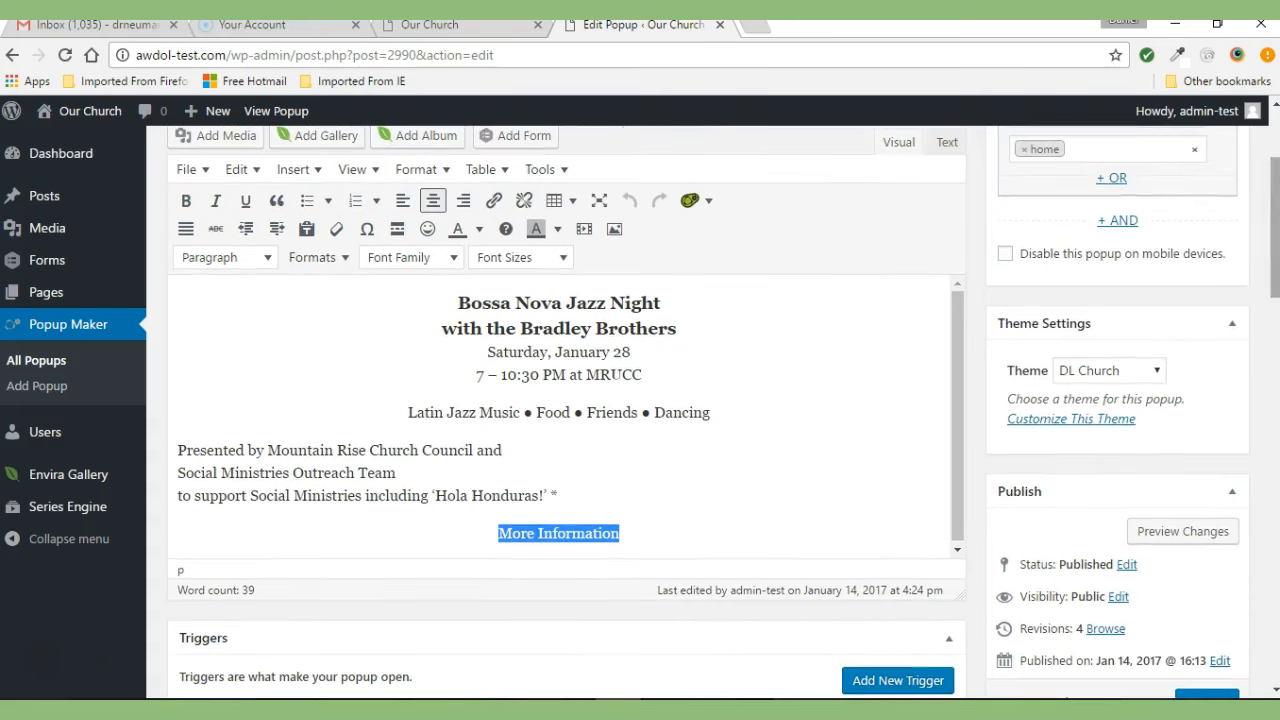
left_click(494, 203)
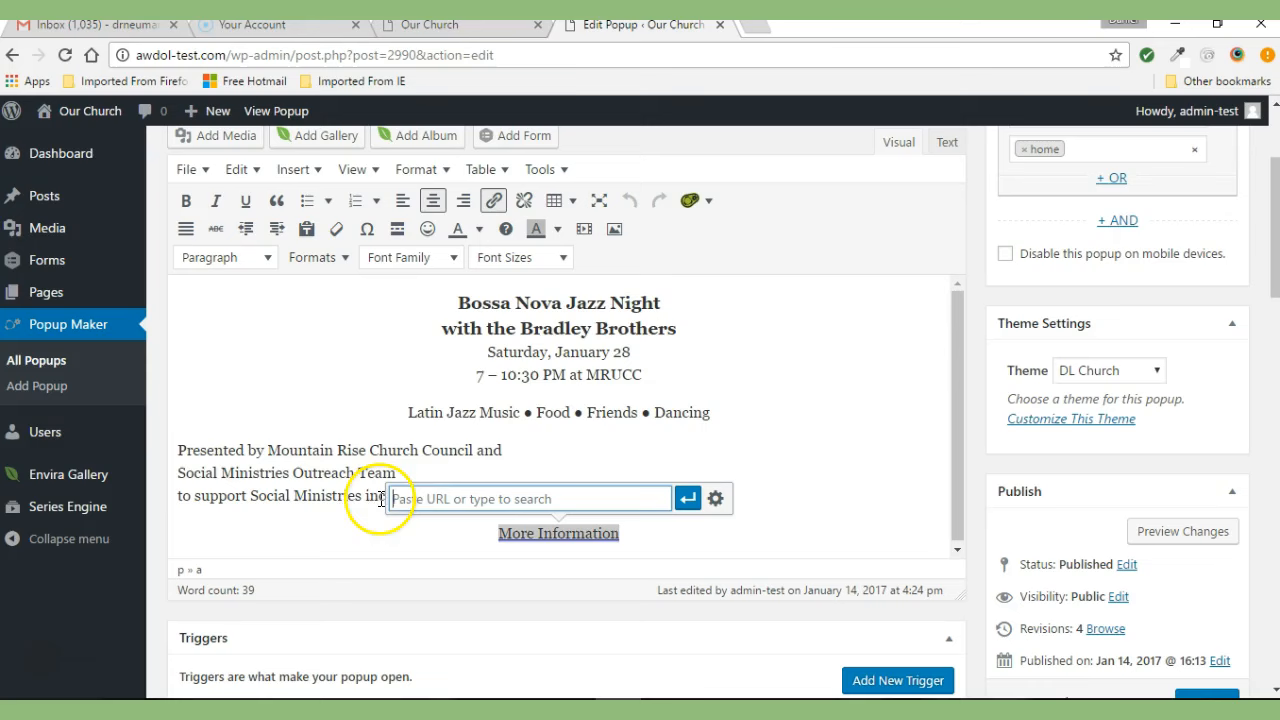
right_click(395, 499)
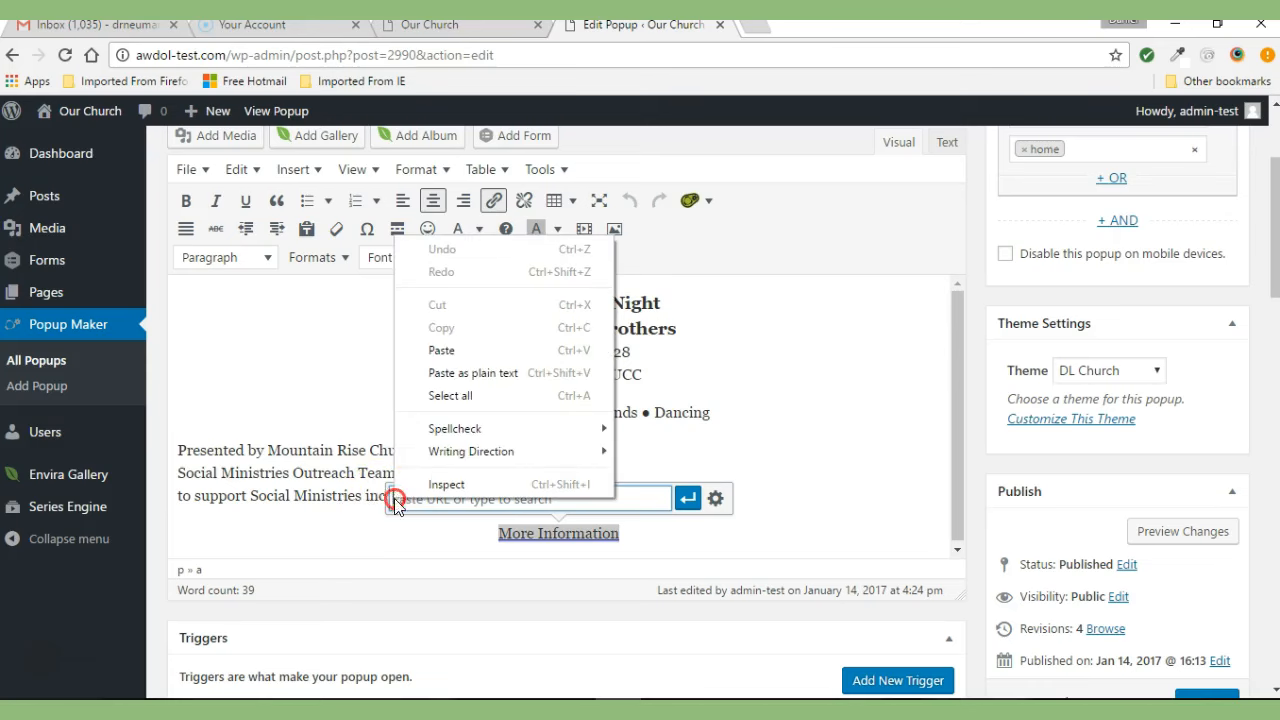
left_click(445, 350)
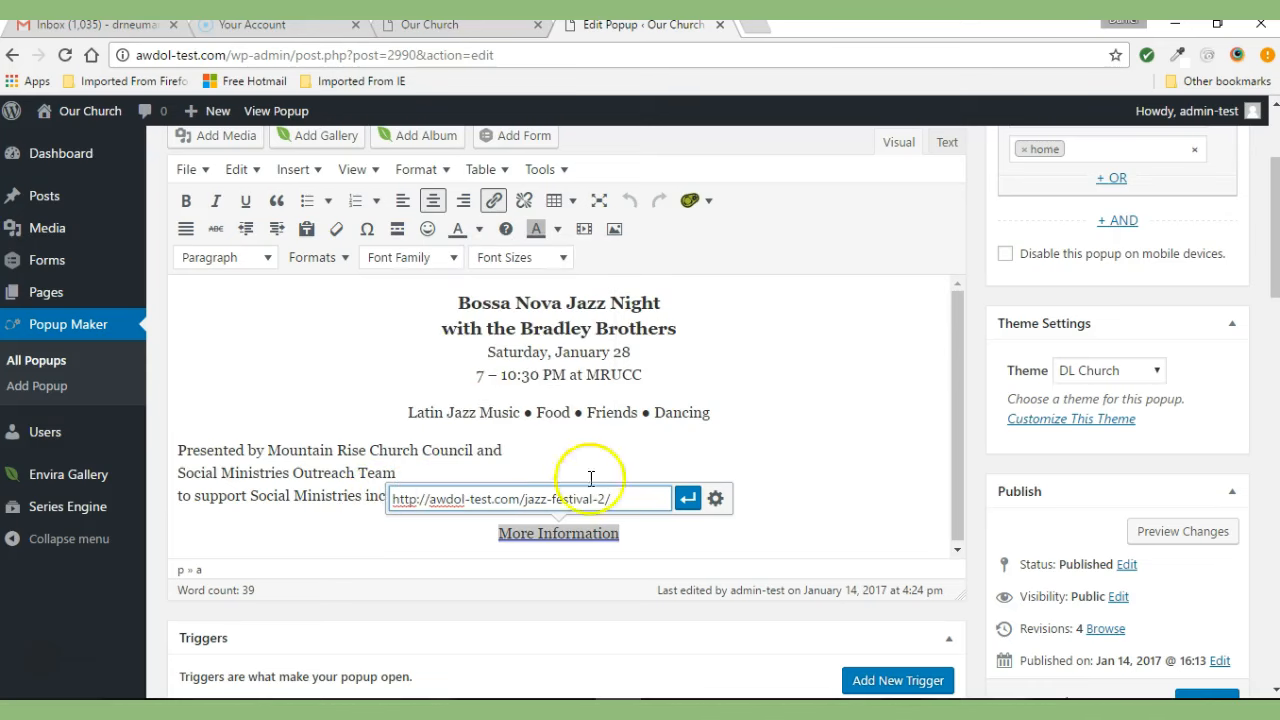
left_click(687, 502)
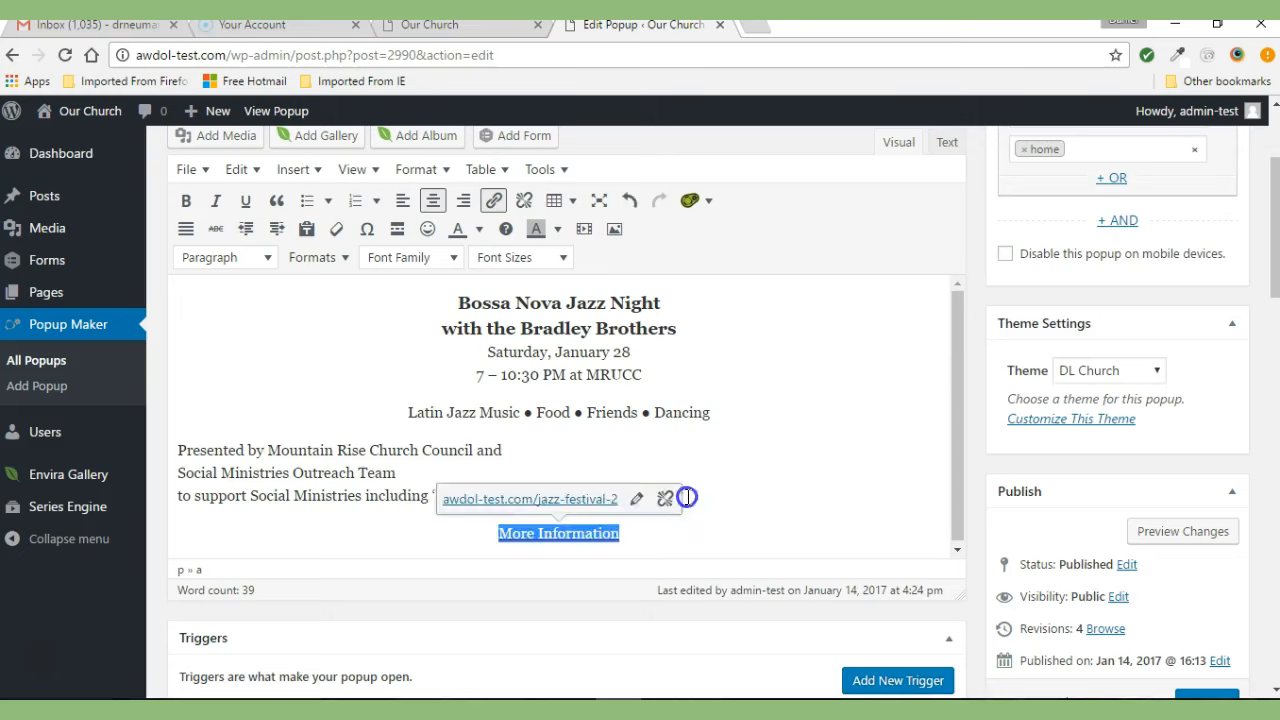
Step: Update the Jazz Festival popup to save its new 'More Information' link
left_click(601, 412)
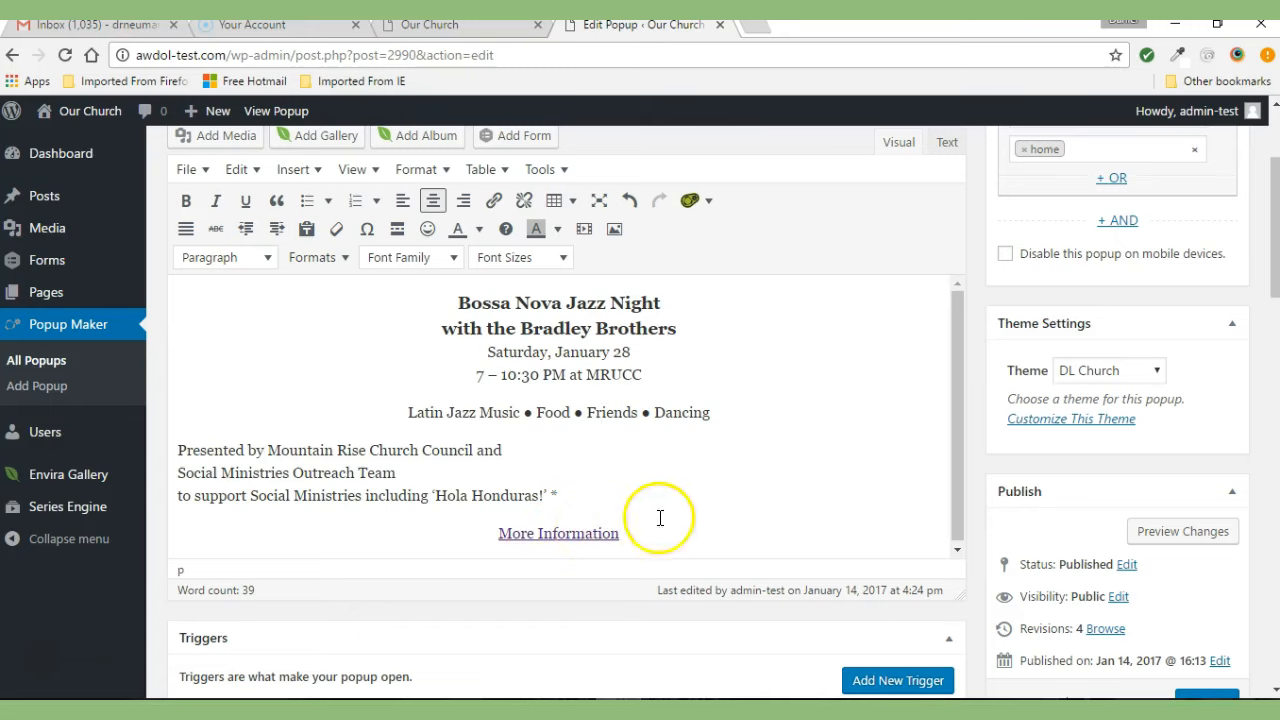
scroll(960, 433, "up", 3)
scroll(960, 435, "down", 5)
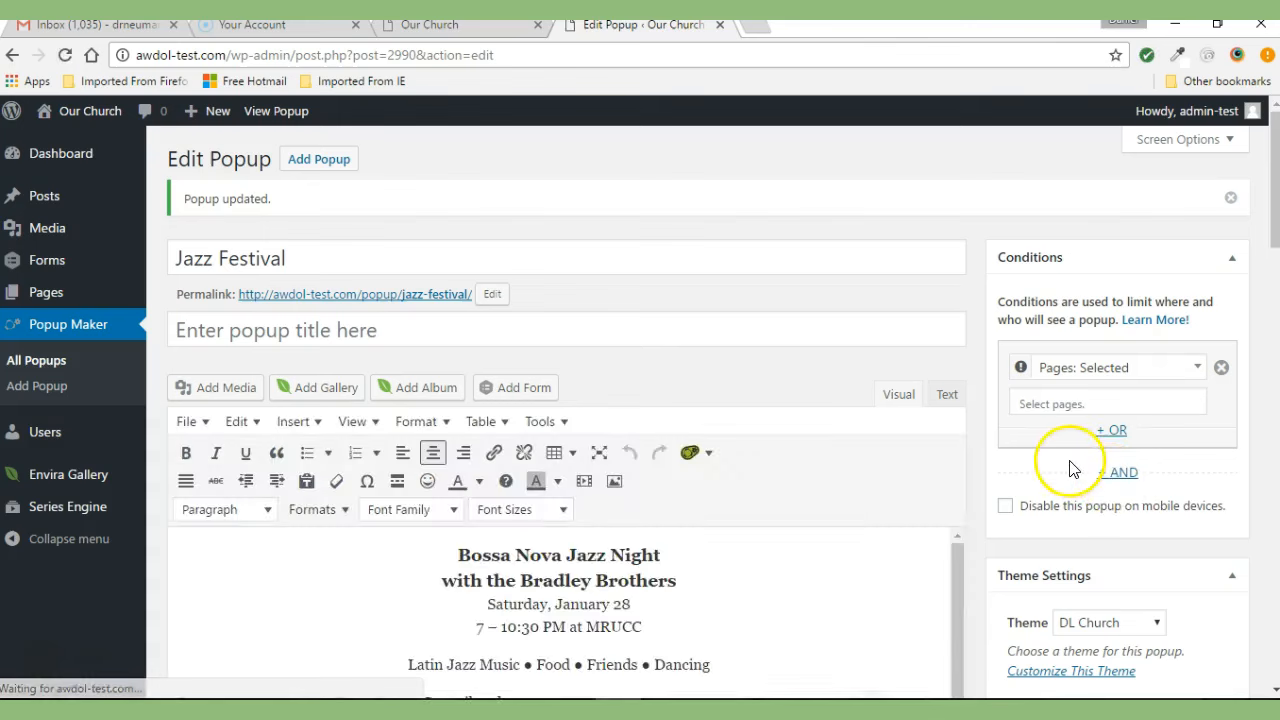
left_click_drag(1276, 202, 1276, 273)
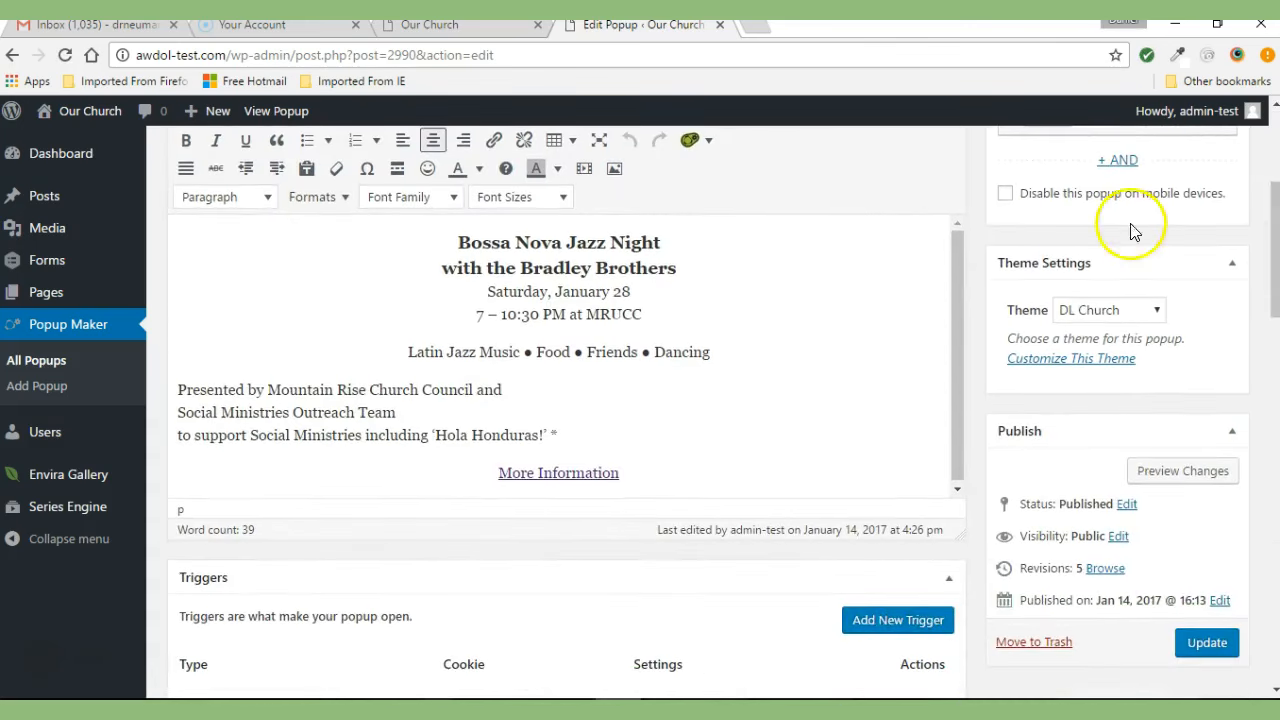
Step: Reload the church home page and test the popup's 'More Information' link, viewing the Jazz Festival page before returning home
left_click(447, 30)
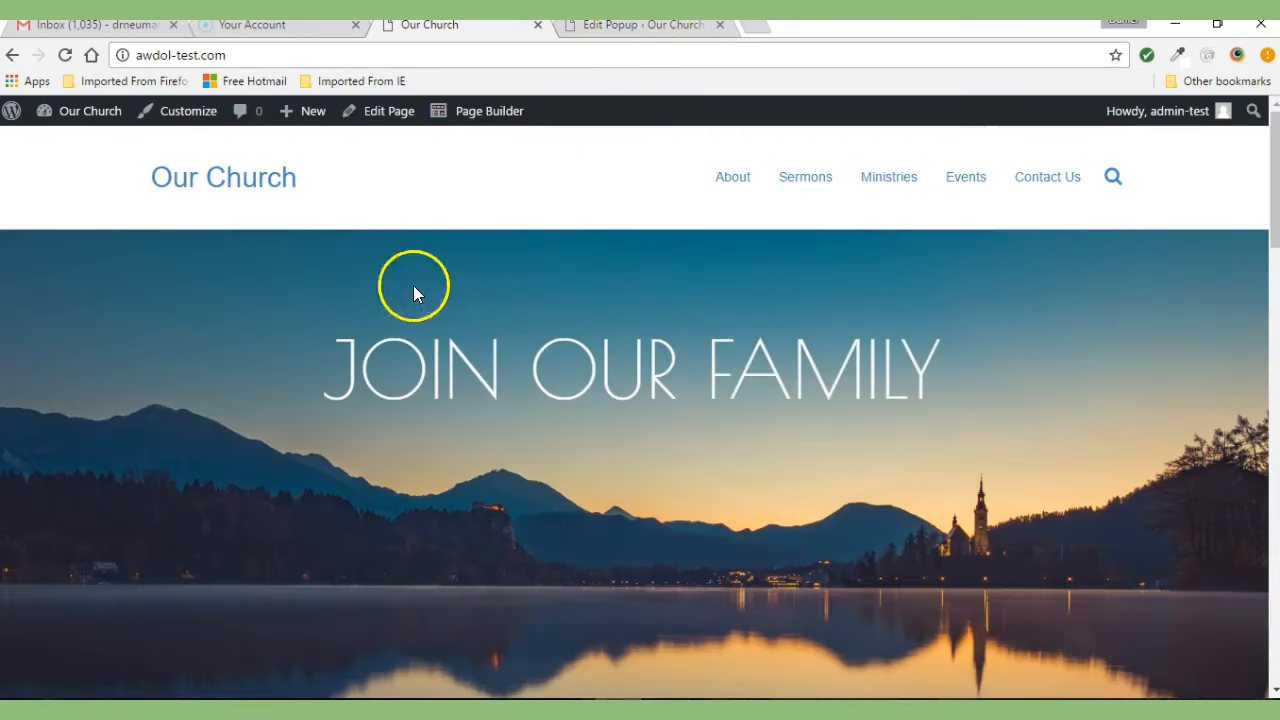
left_click(66, 56)
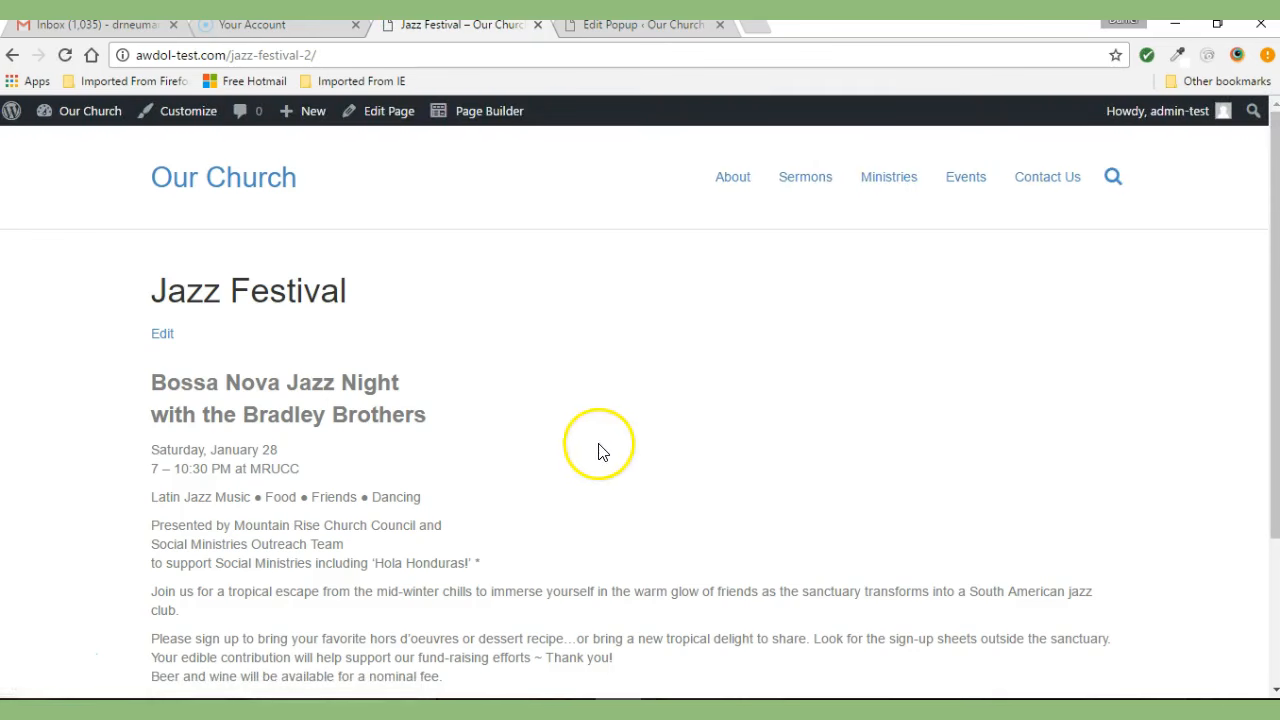
mouse_move(1275, 226)
left_mouse_down()
mouse_move(1275, 465)
mouse_move(1275, 229)
left_mouse_up()
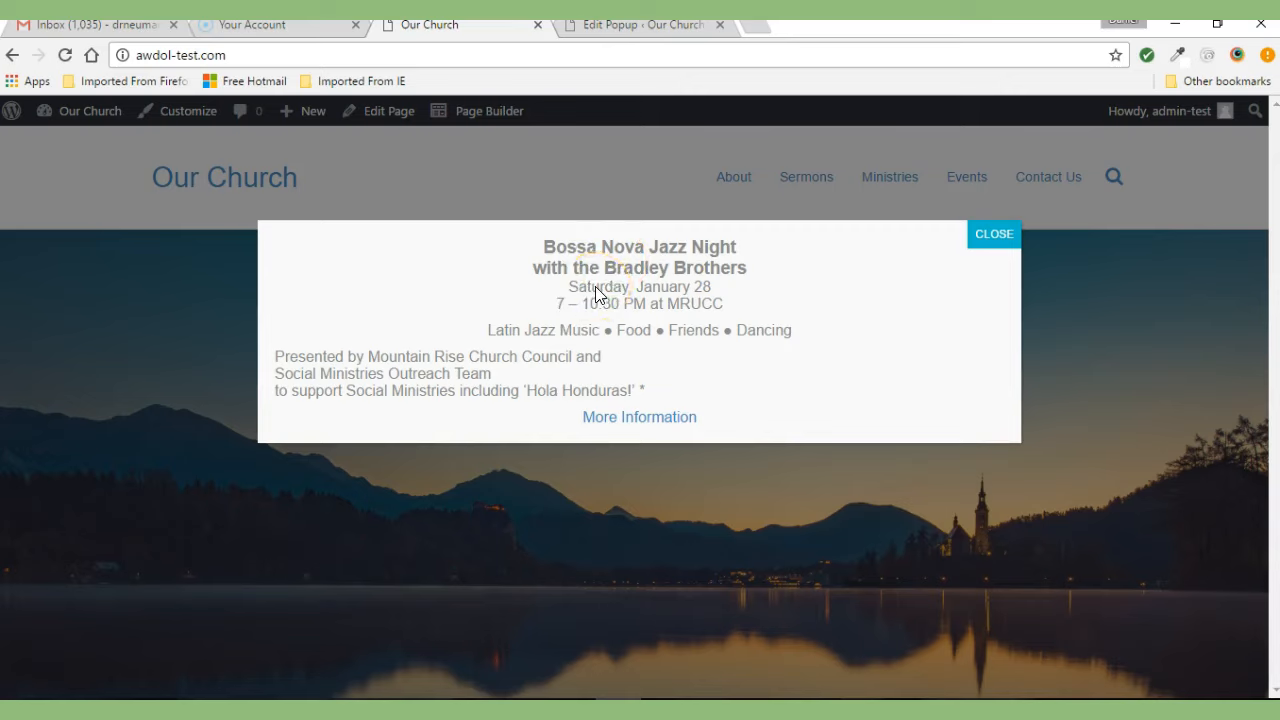
Step: Center the three-line 'Presented by Mountain Rise Church Council' paragraph in the Jazz Festival popup's content
left_click(617, 28)
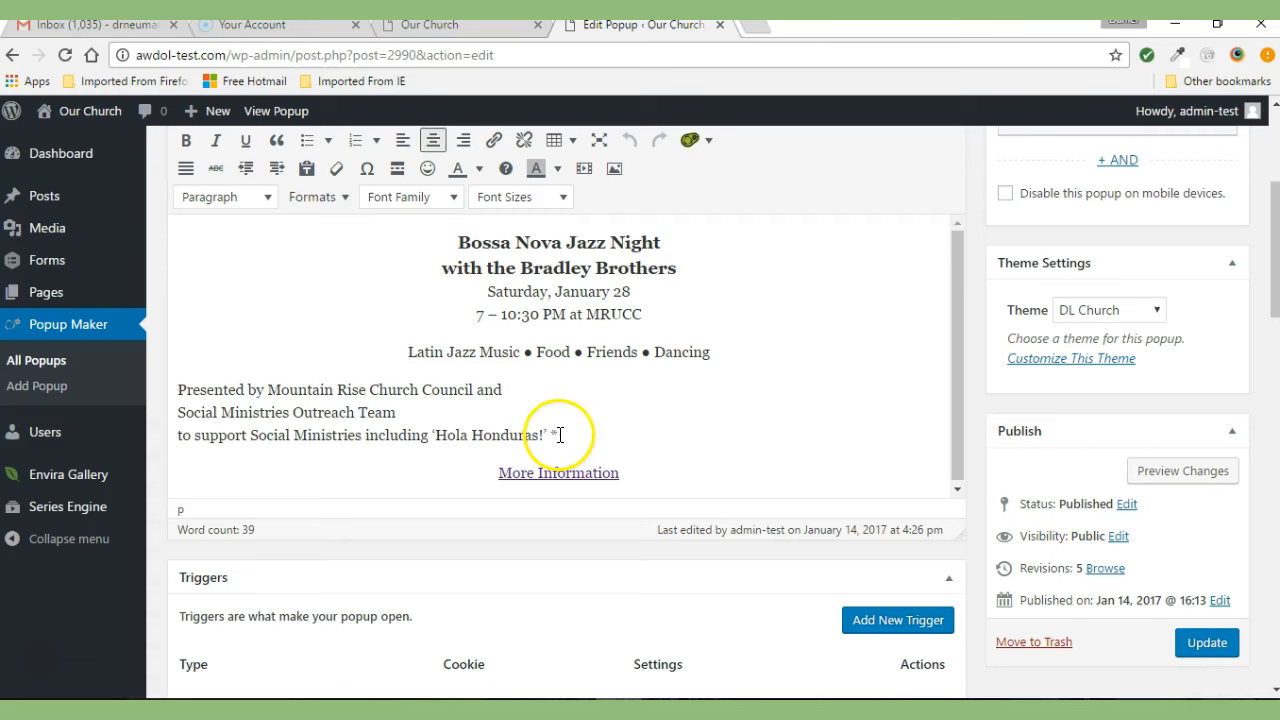
left_click_drag(506, 432, 251, 378)
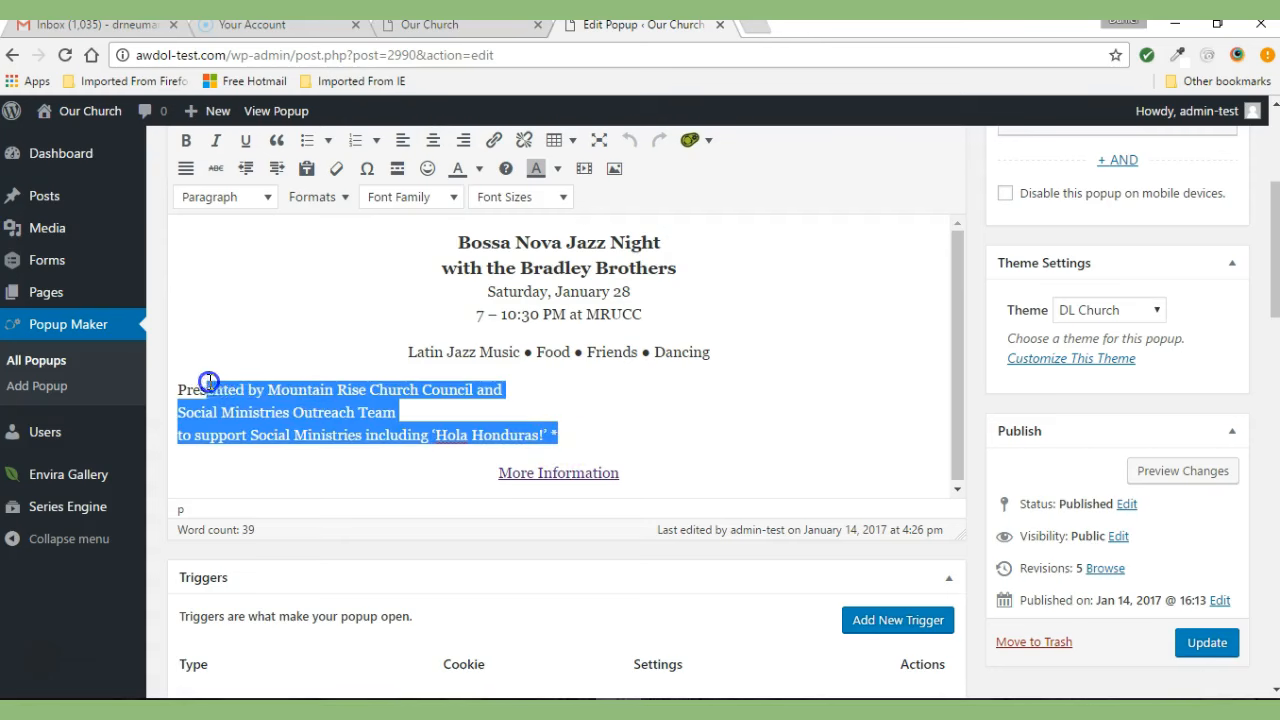
left_click(432, 144)
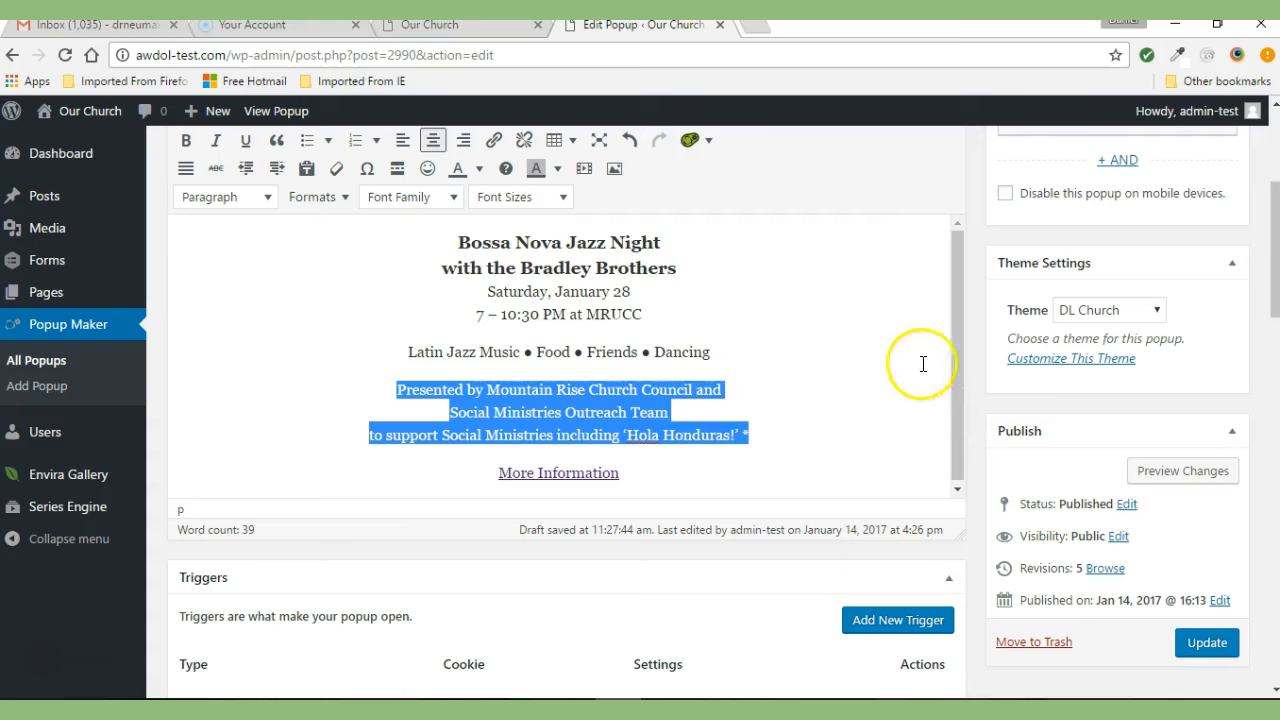
left_click(605, 412)
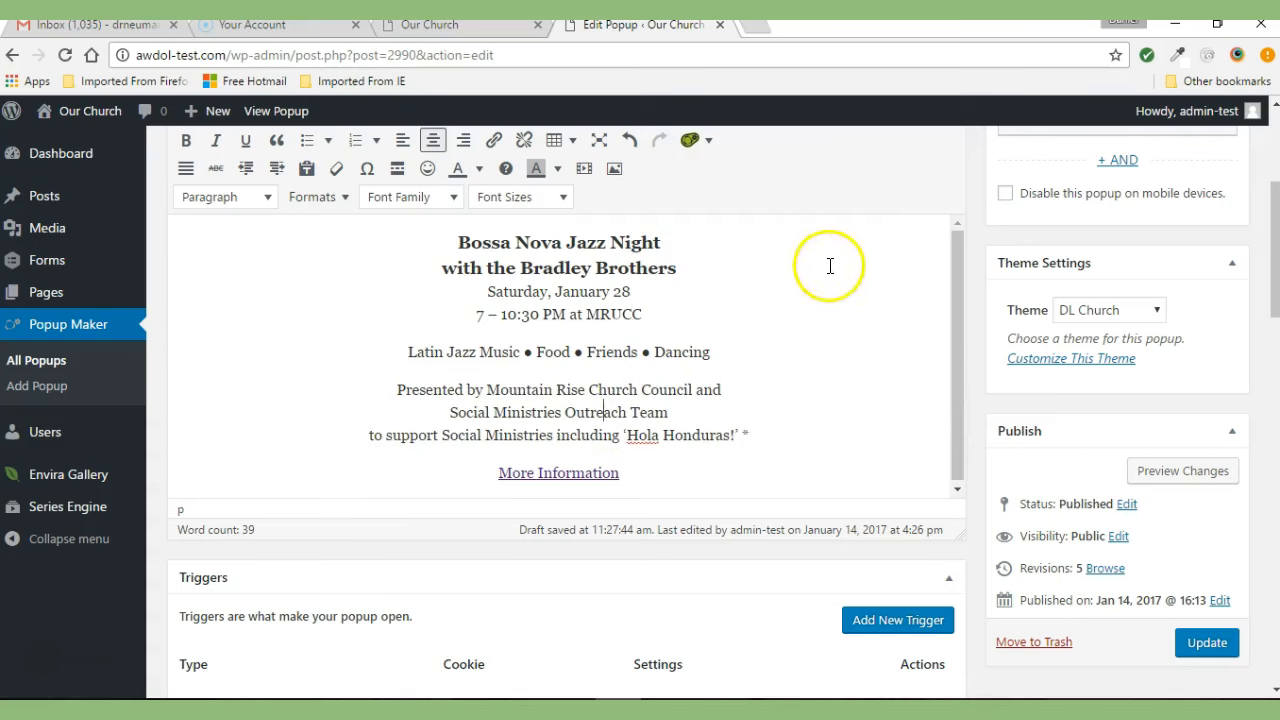
Step: Set the popup's maximum width to 400 px after checking its look on the home page, and update the popup
left_click_drag(1275, 195, 1275, 315)
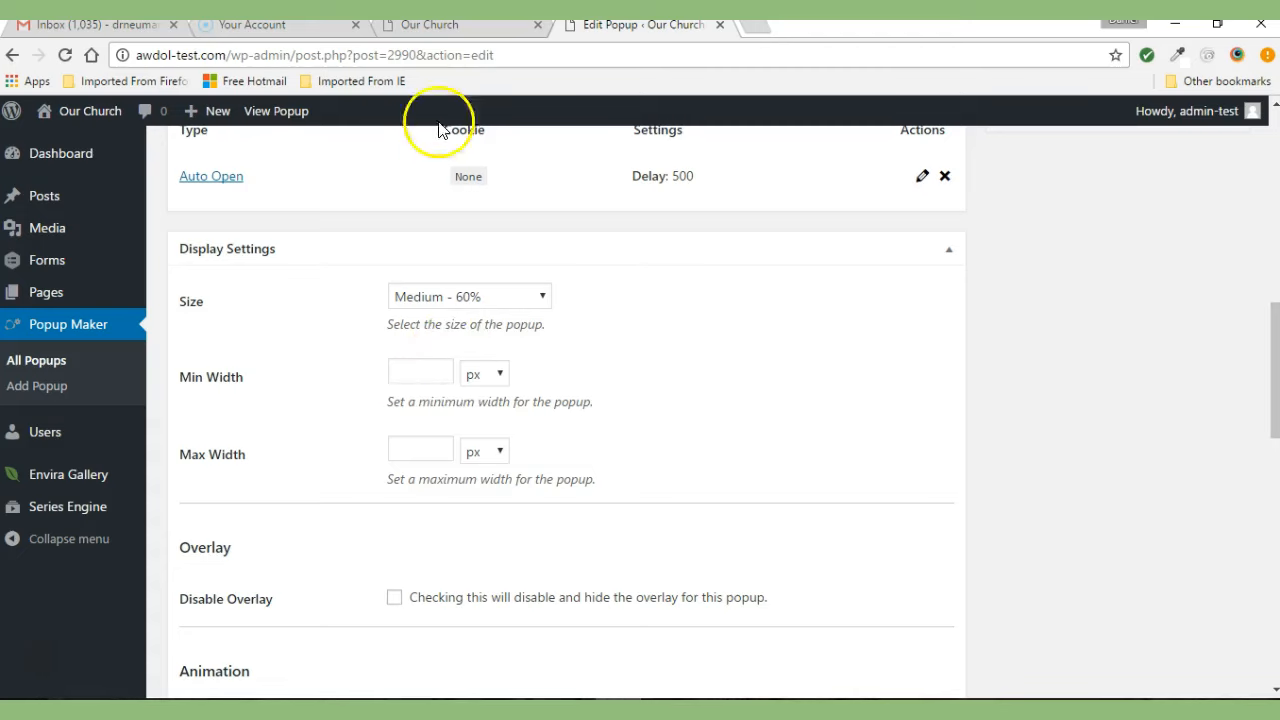
left_click(444, 30)
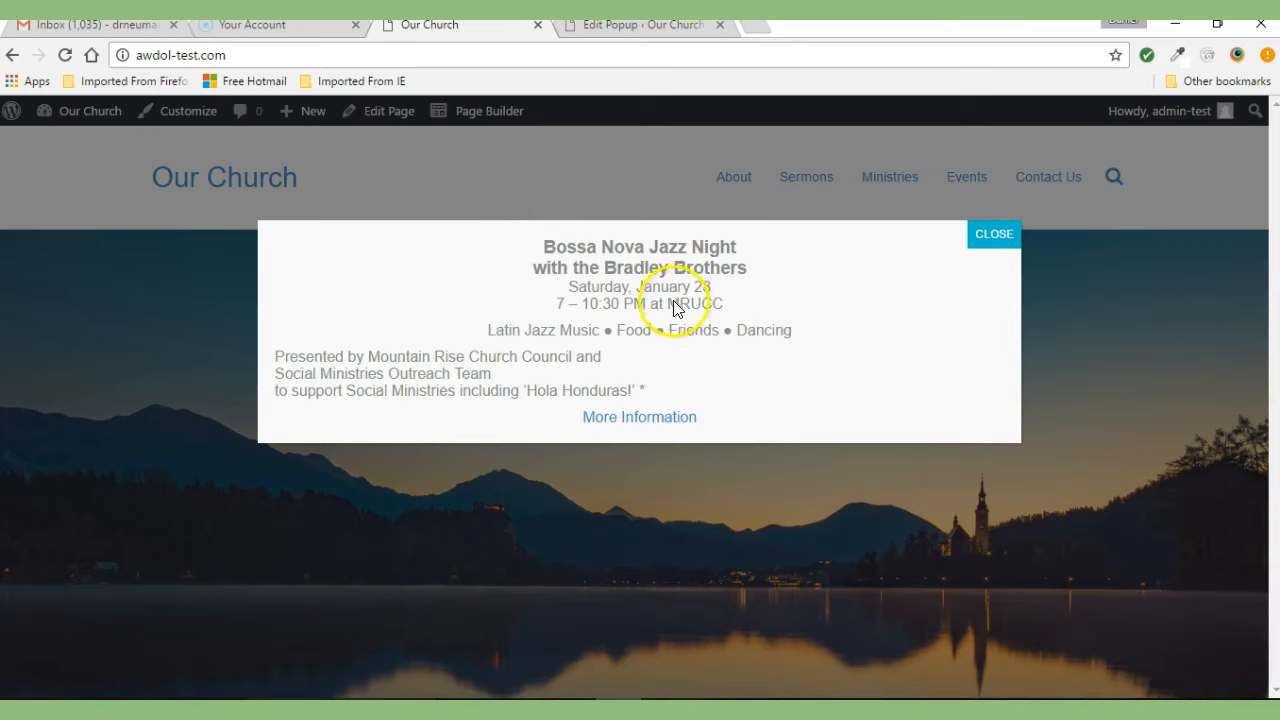
left_click(617, 28)
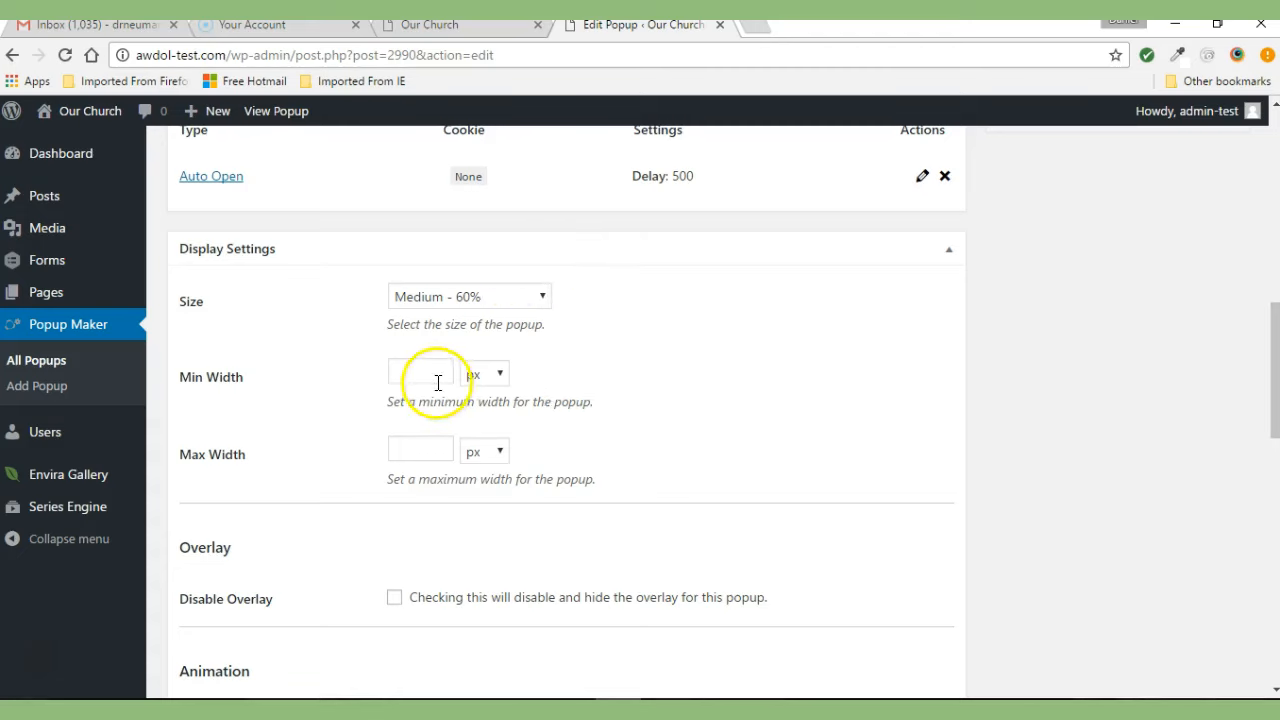
left_click(414, 449)
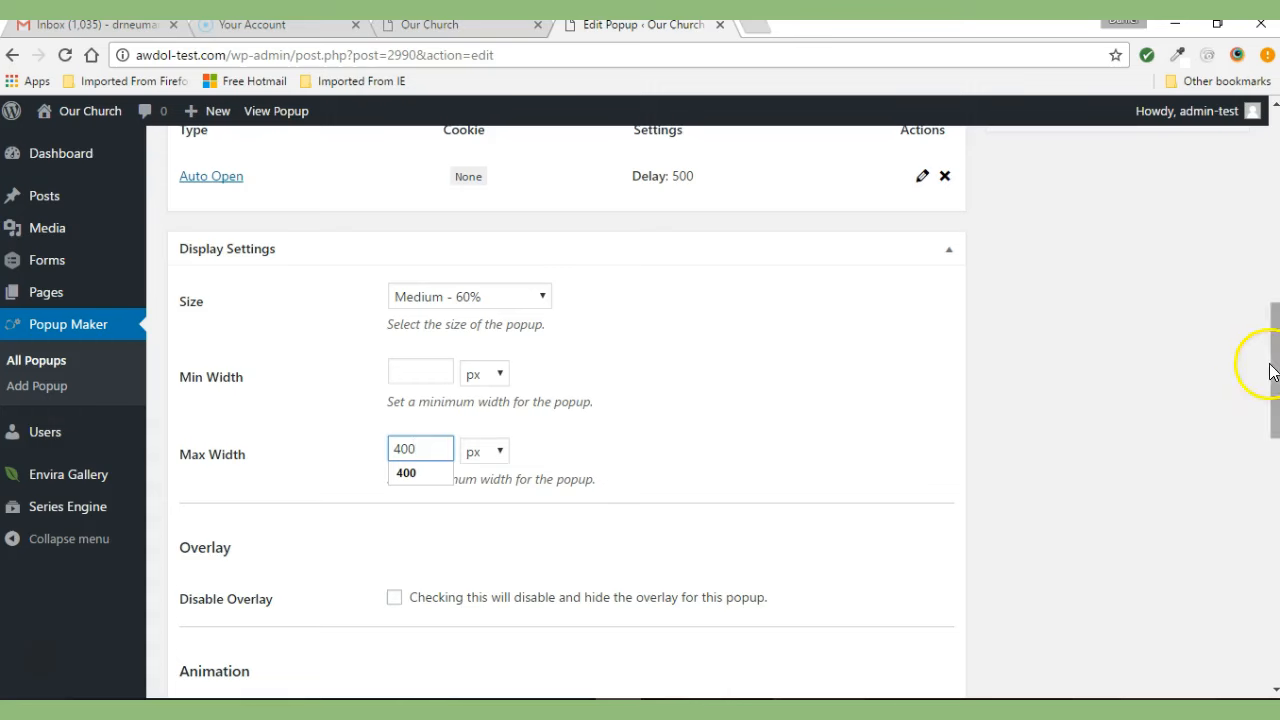
left_click_drag(1273, 366, 1273, 304)
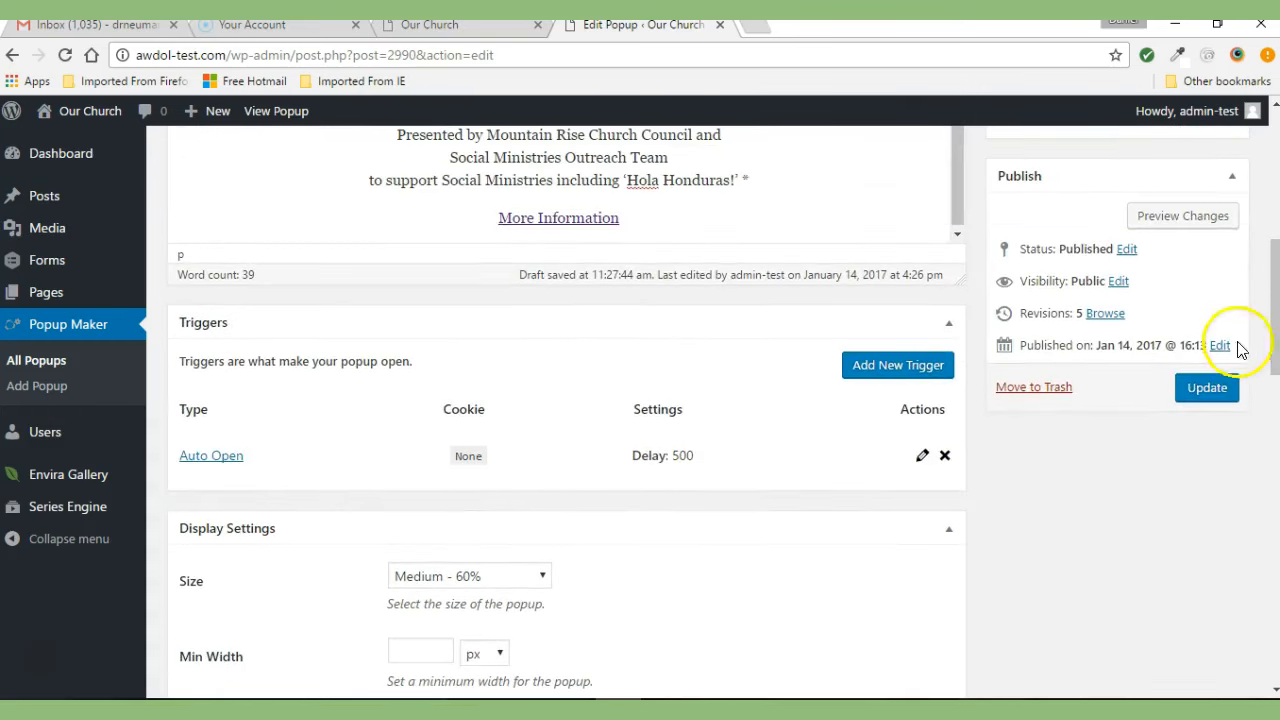
left_click(1205, 390)
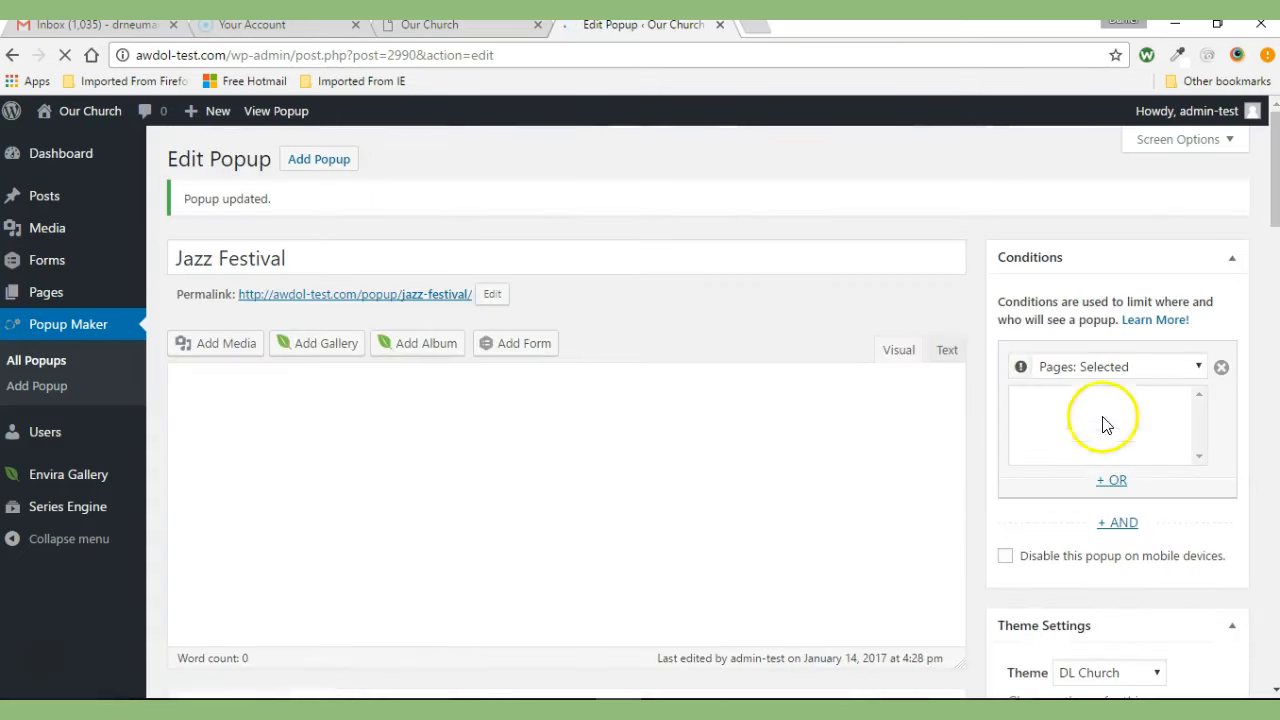
Step: Close the old popup on the home page and reload the page to check the updated popup
left_click(460, 31)
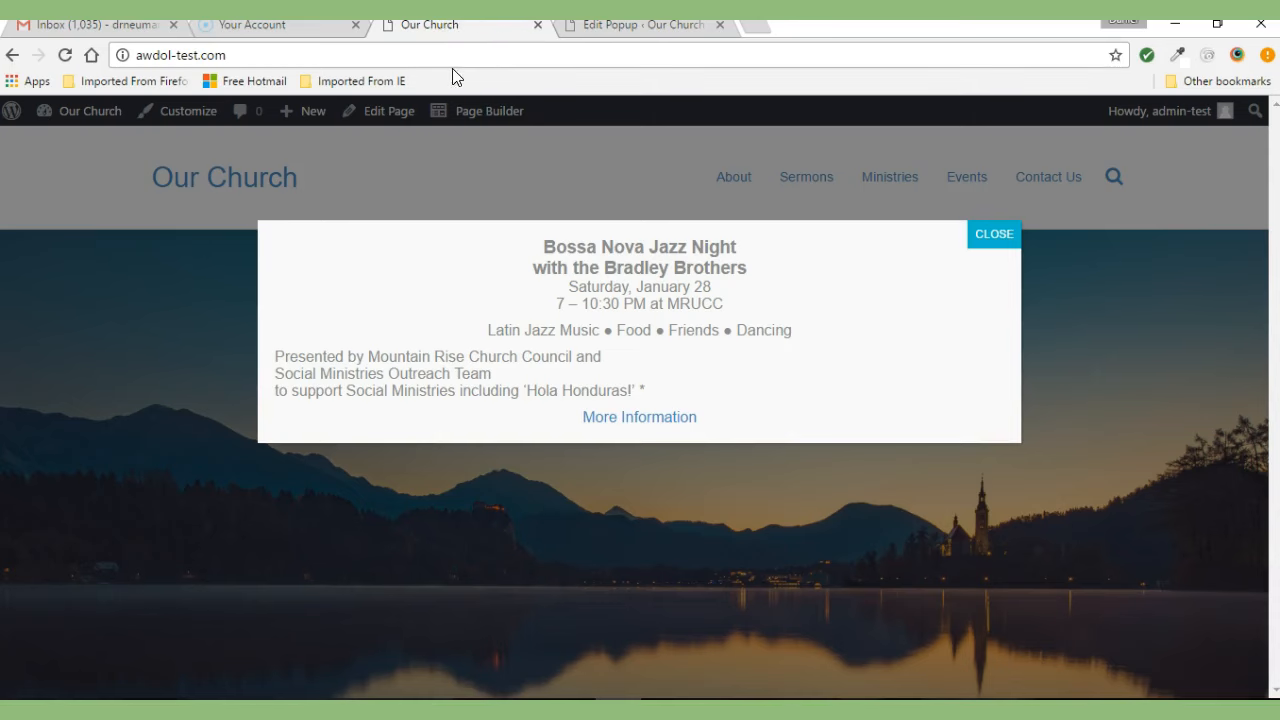
left_click(994, 238)
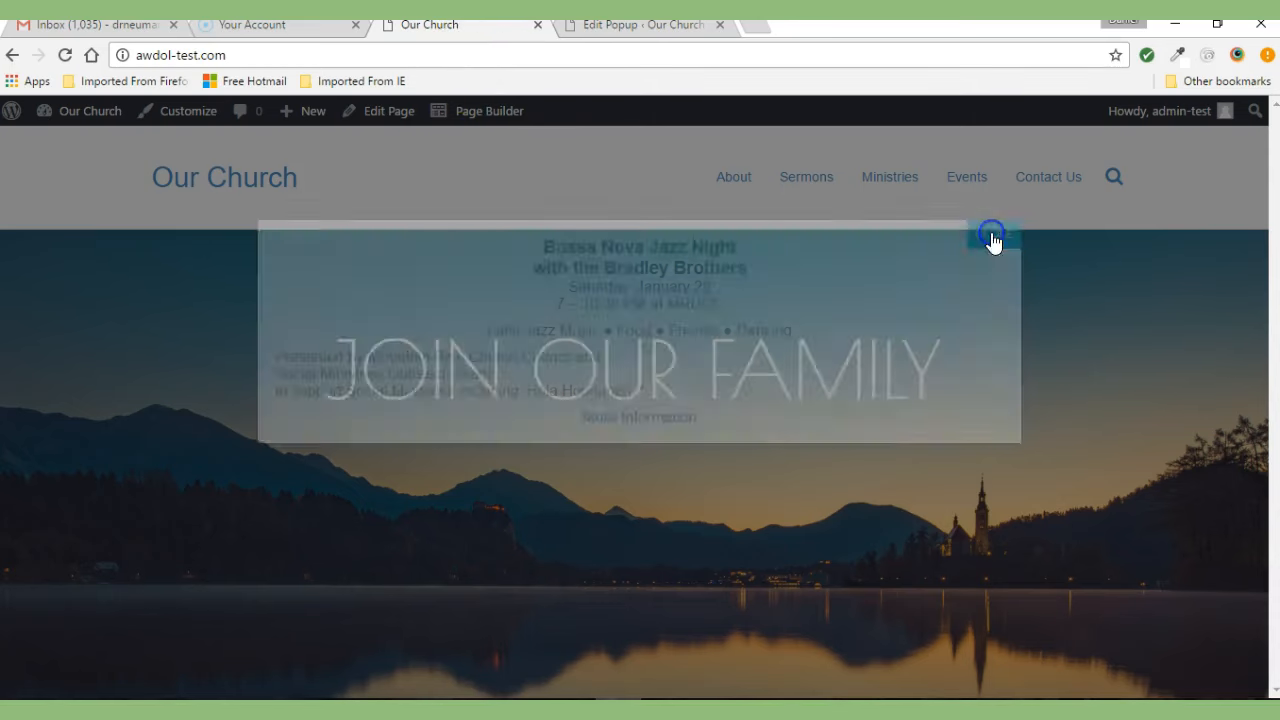
left_click(65, 55)
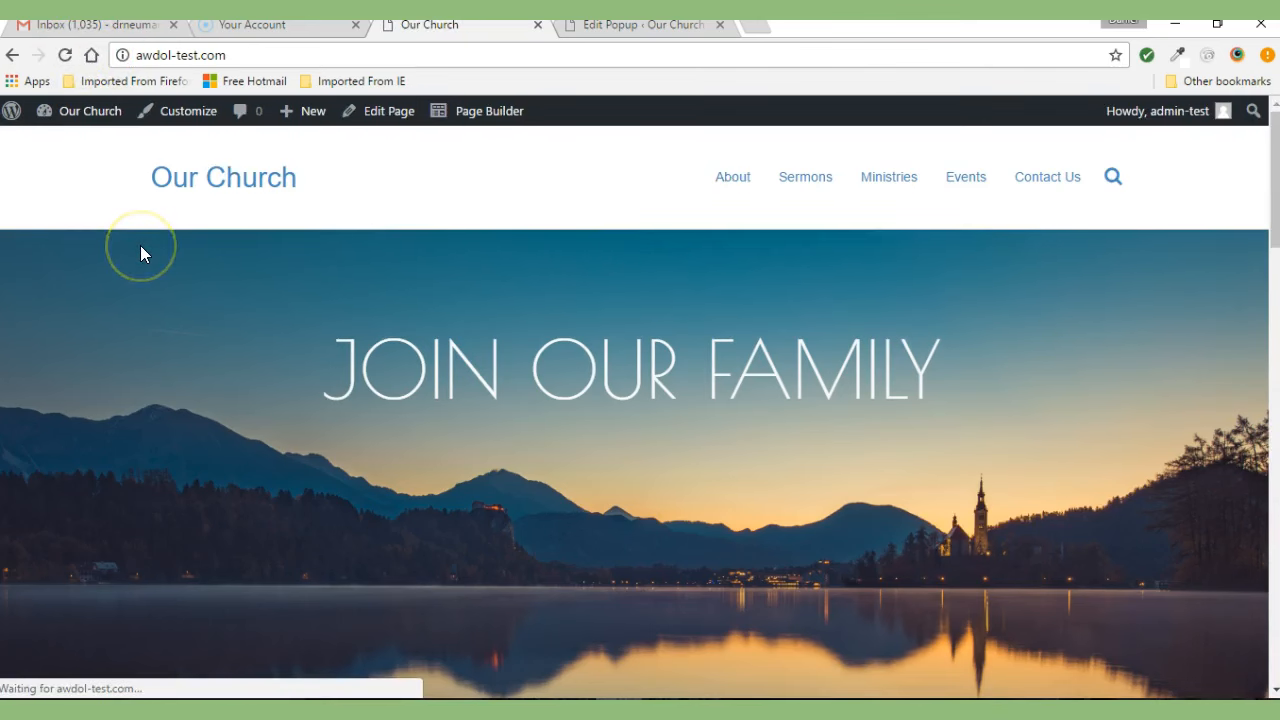